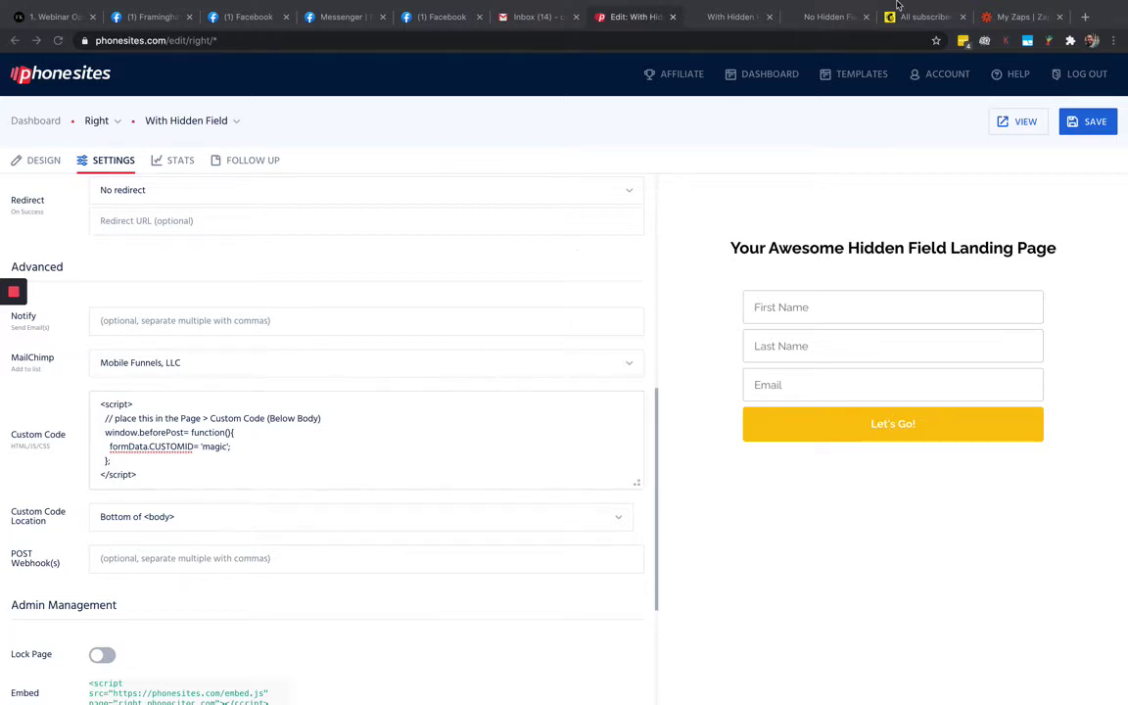
Open the live With Hidden Field landing page in its browser tab
left_click(732, 17)
Compare the live With Hidden Field and No Hidden Field pages, then return to the With Hidden Field editor
left_click(824, 20)
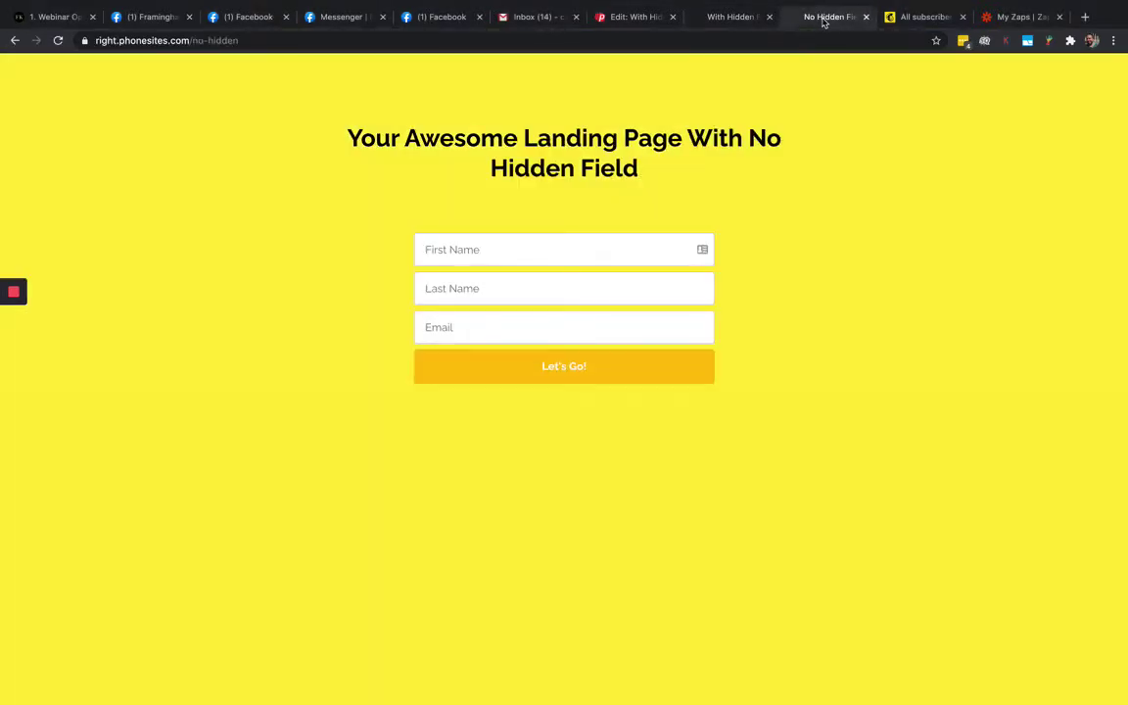
left_click(715, 20)
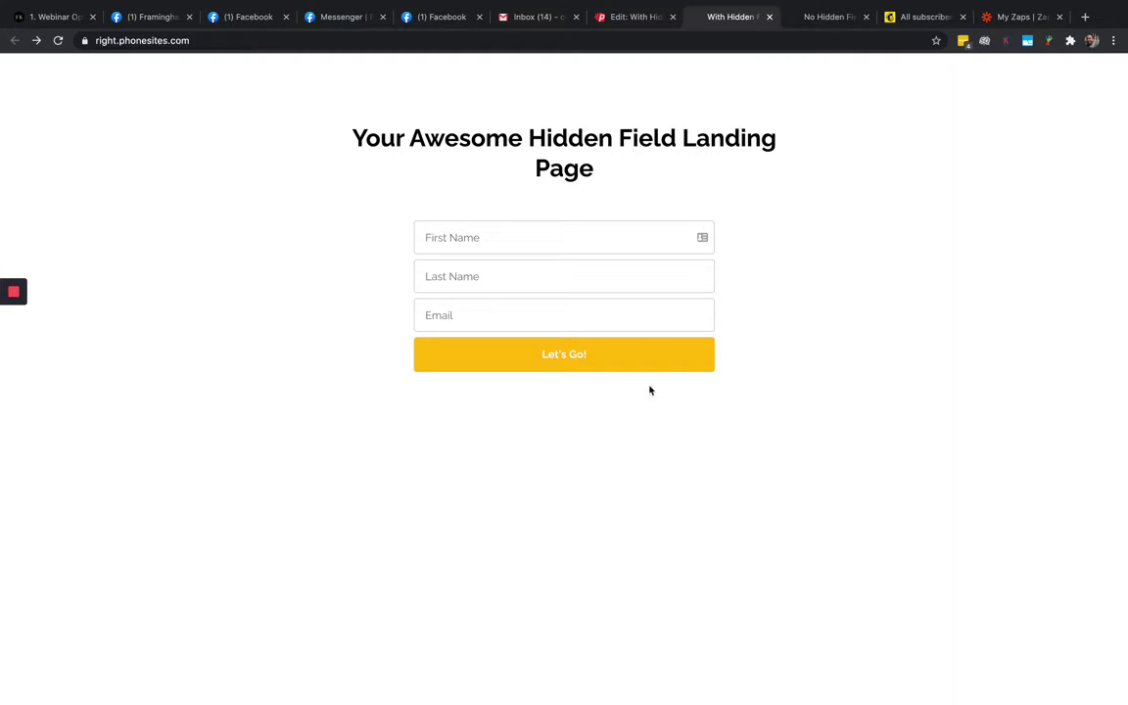
left_click(469, 238)
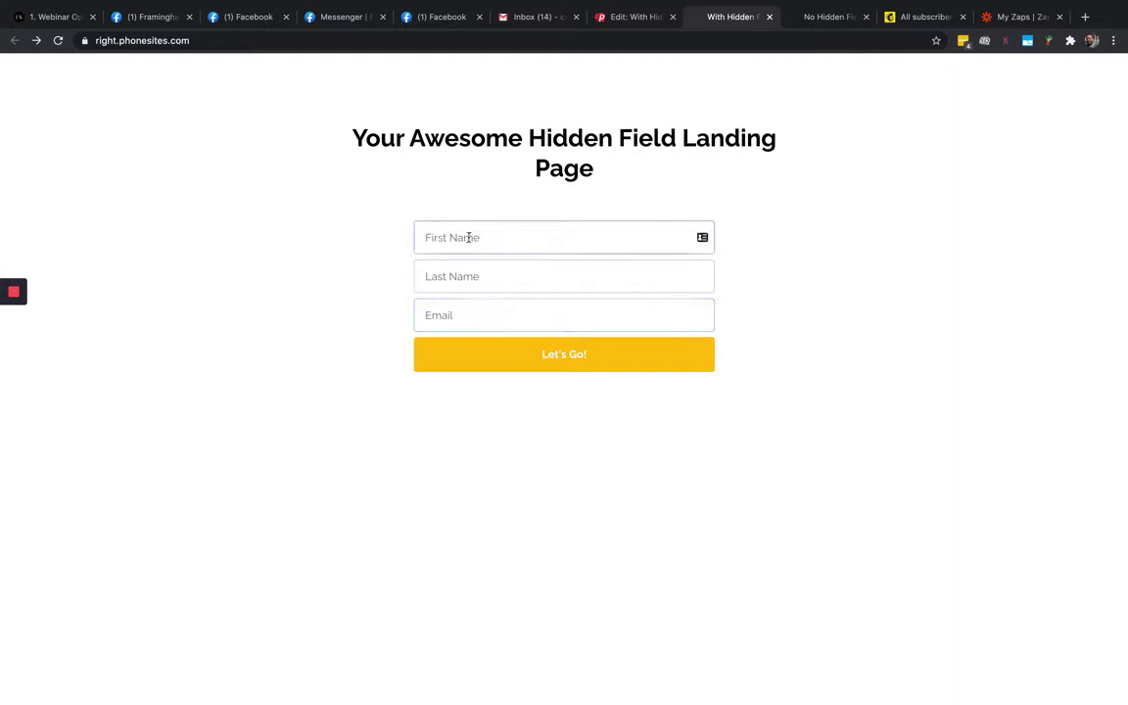
left_click(798, 25)
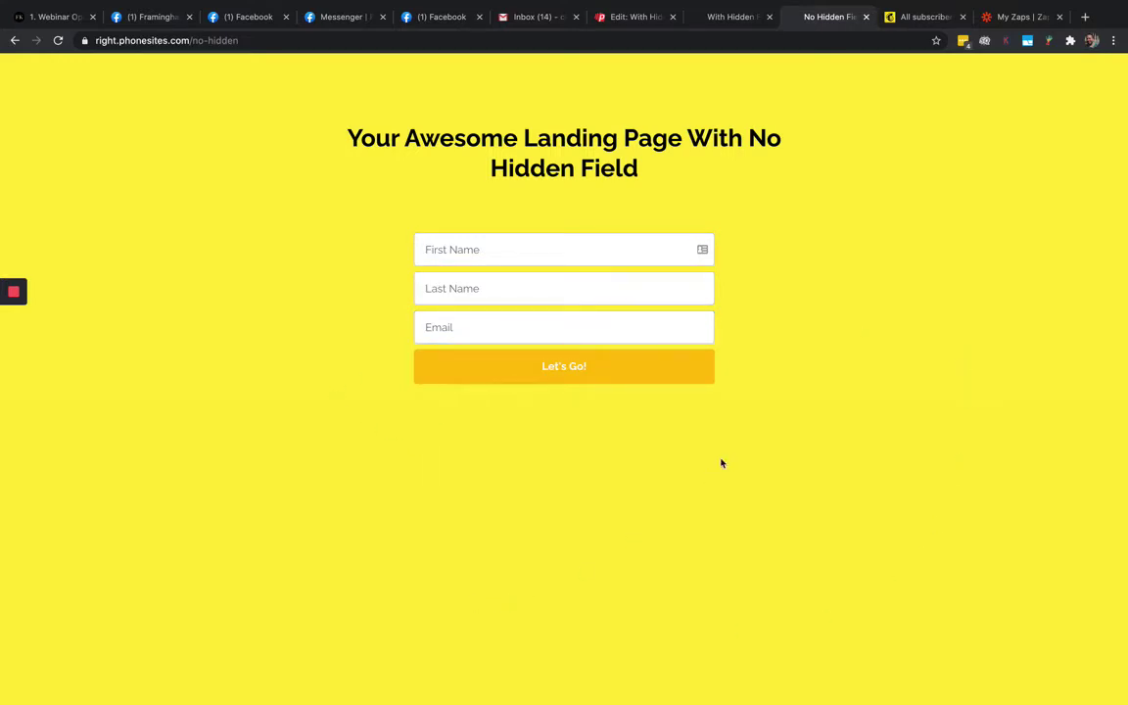
left_click(588, 16)
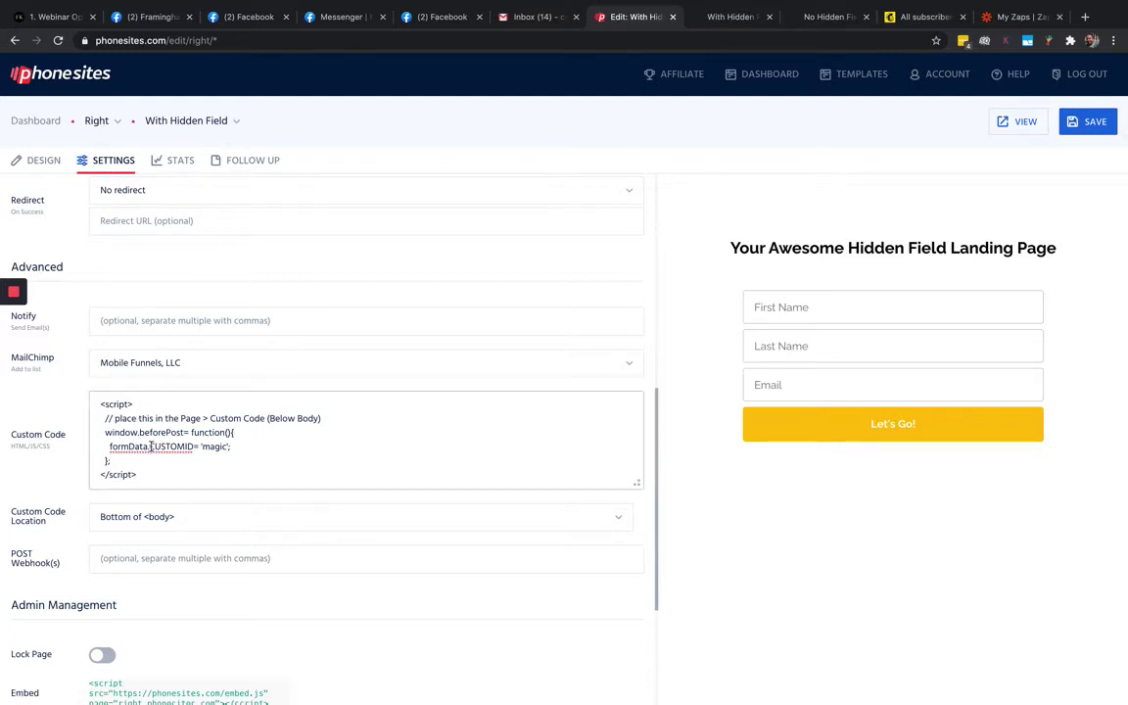
left_click_drag(149, 446, 194, 447)
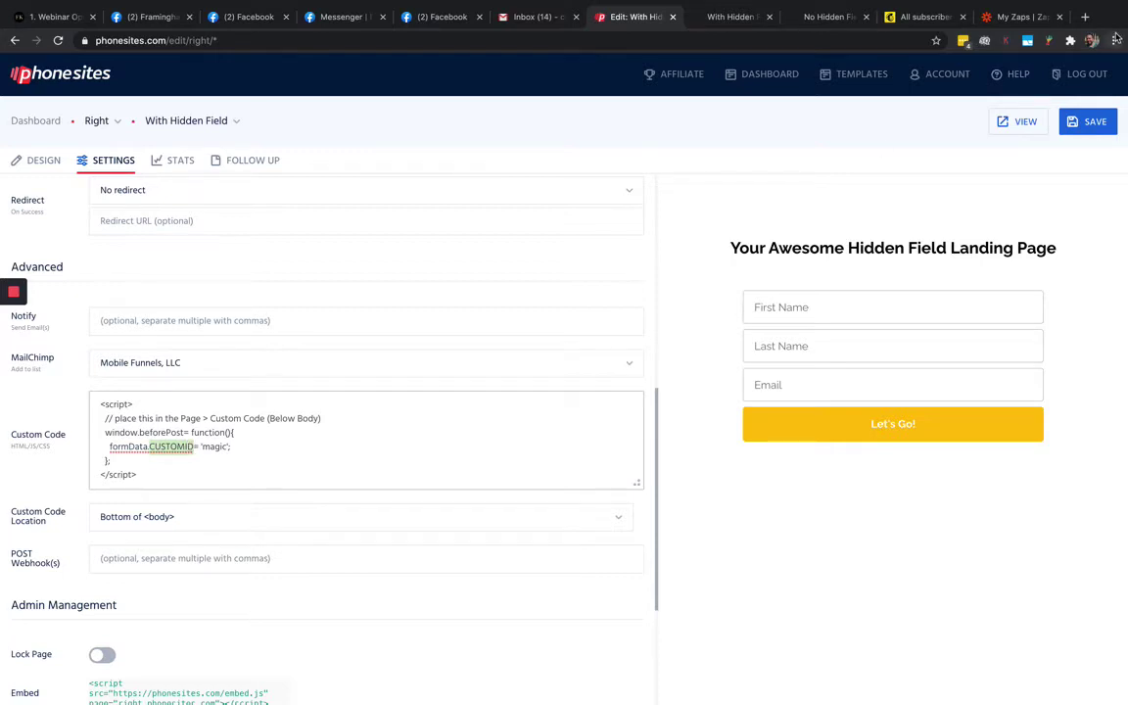
key("super+equal")
key("super+equal")
key("super+equal")
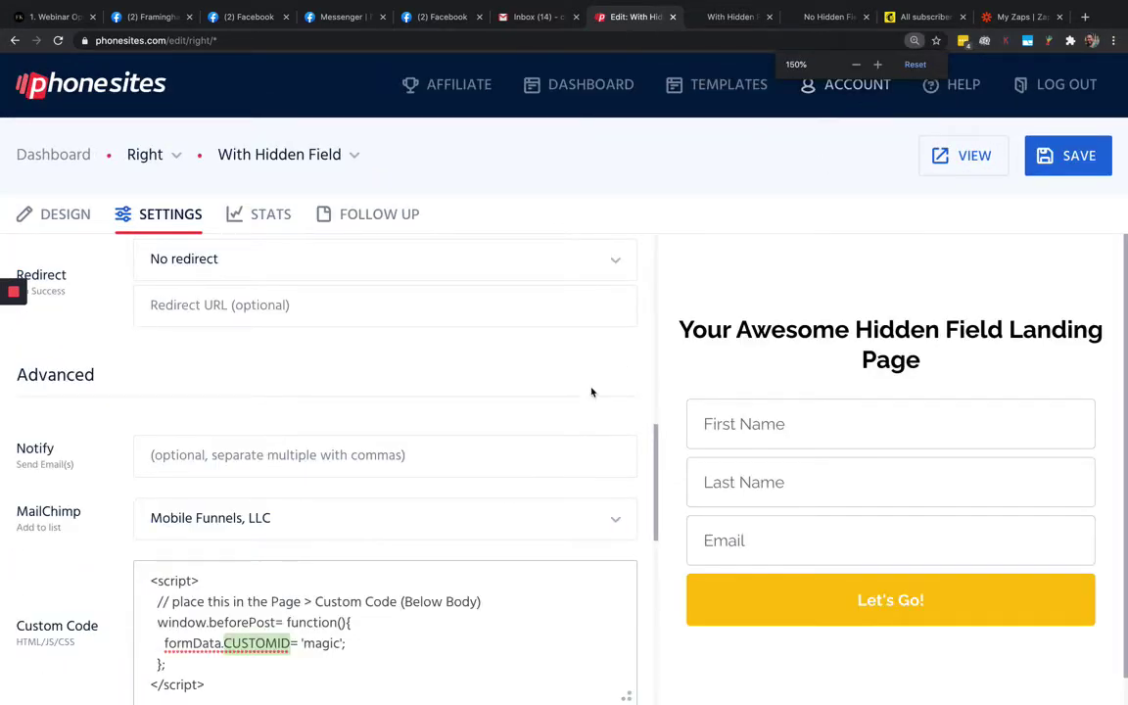
scroll(592, 392, "down", 5)
scroll(529, 415, "up", 4)
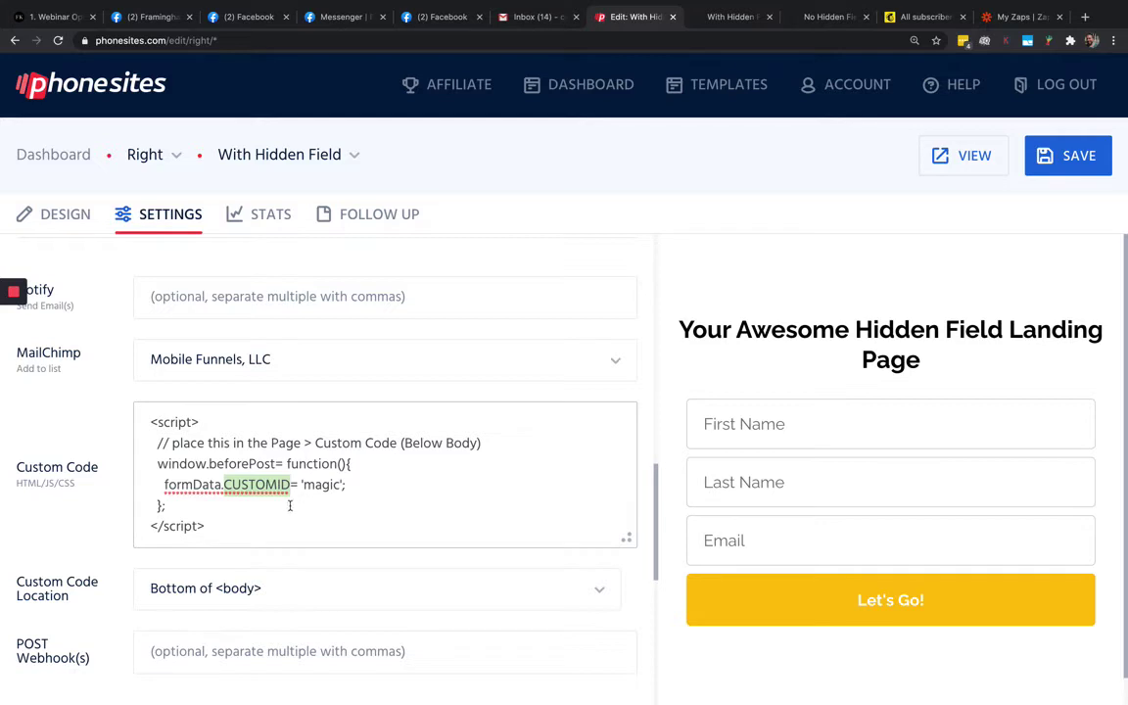
left_click_drag(302, 485, 338, 485)
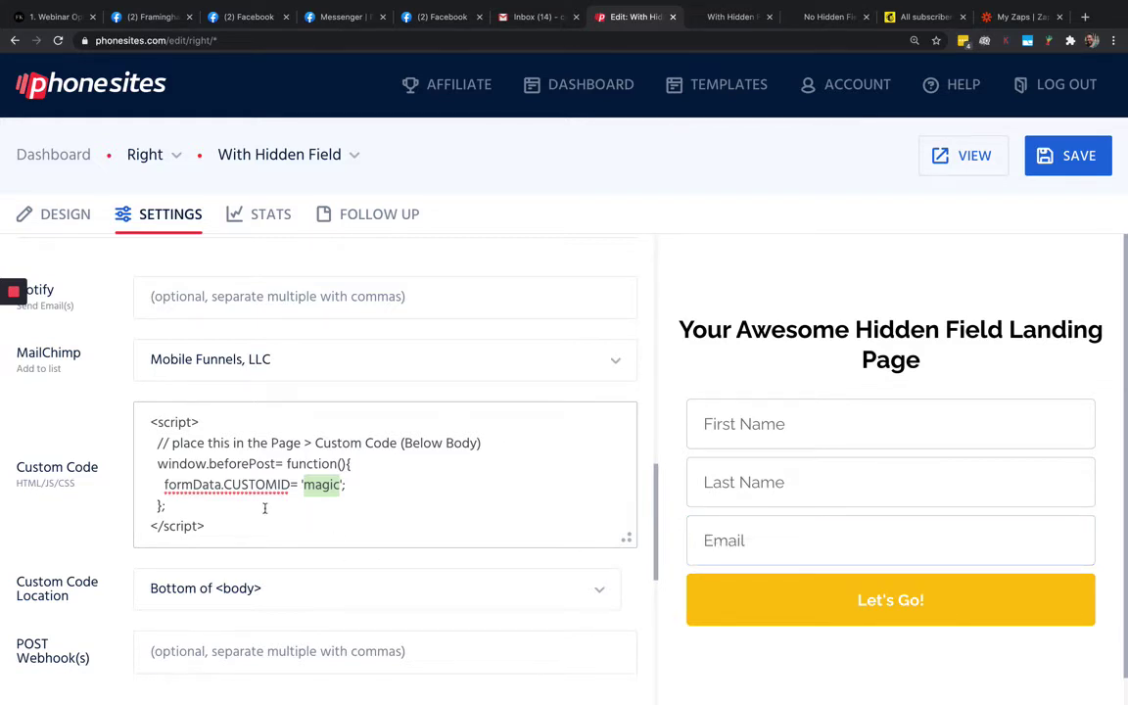
left_click_drag(226, 485, 291, 487)
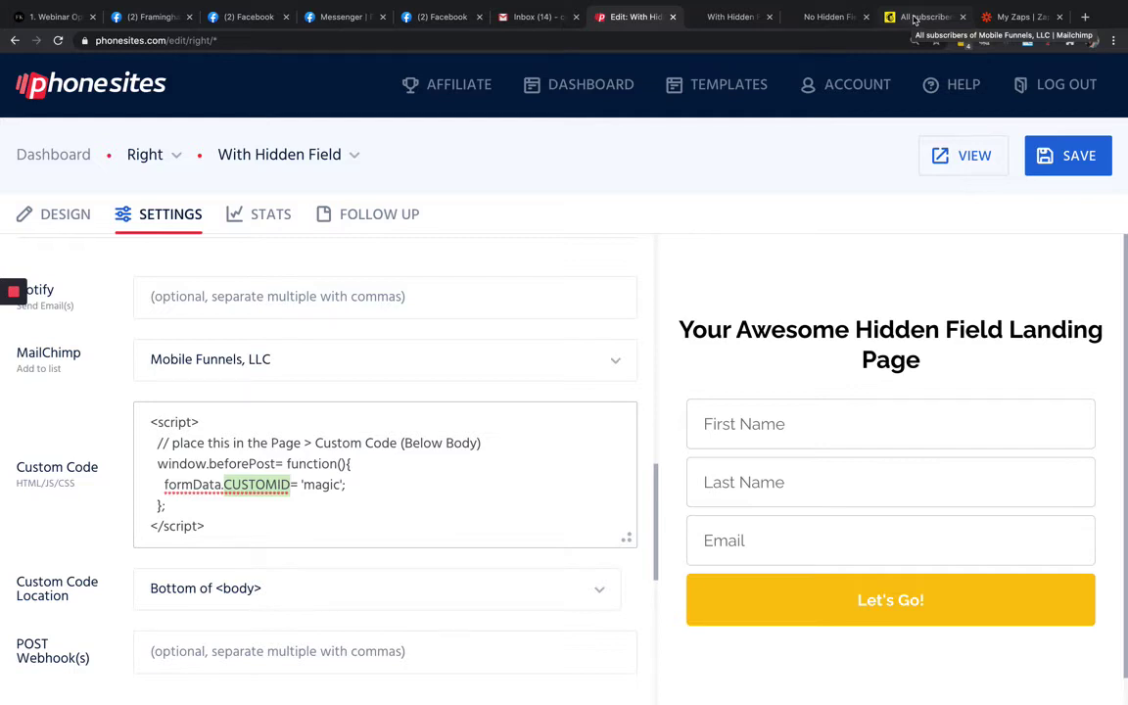
Show Mailchimp's audience fields and merge tags down to custom ID (CUSTOMID), then return to Phonesites
left_click(914, 18)
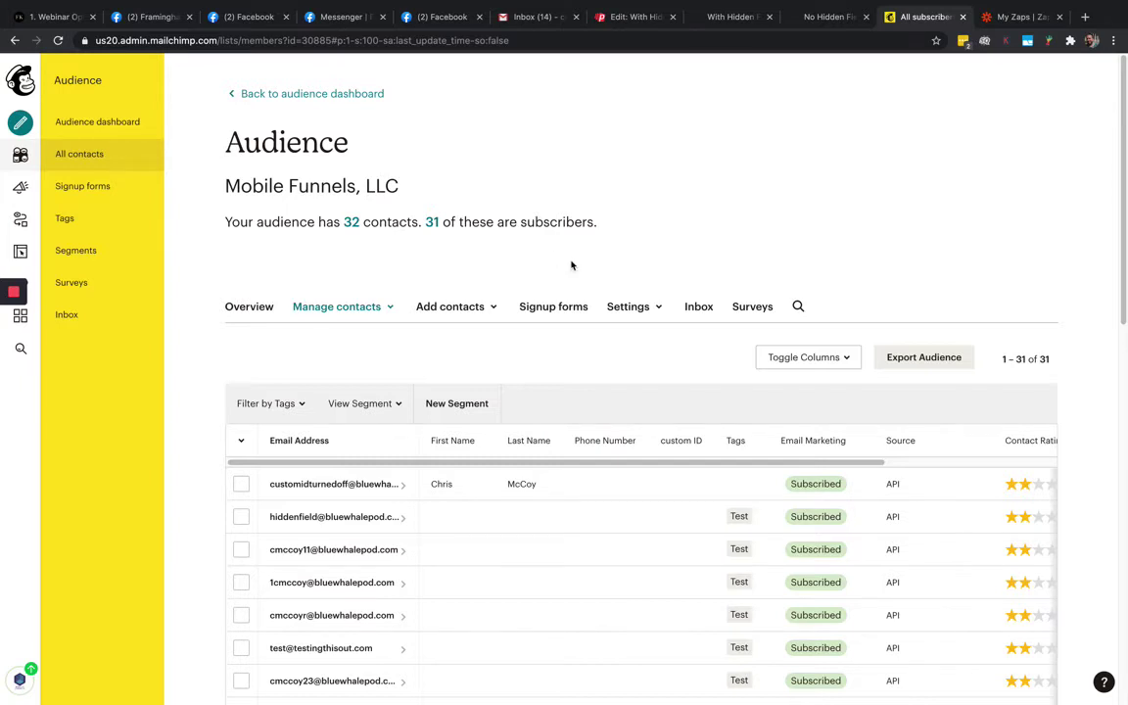
left_click(646, 311)
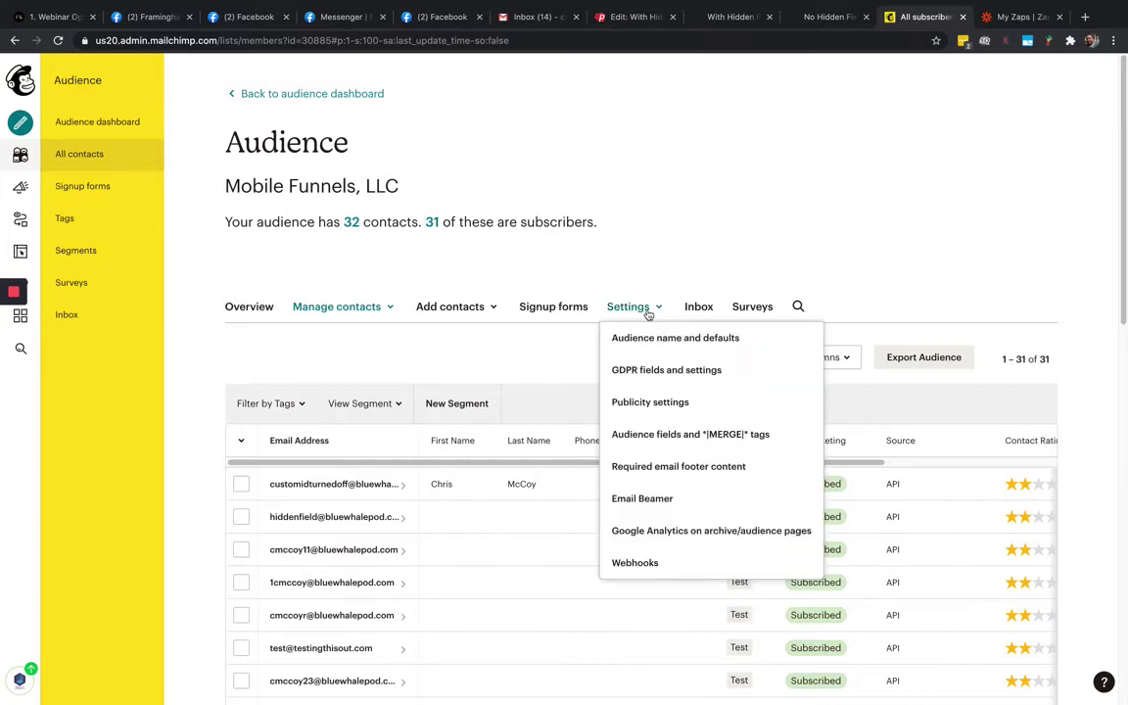
left_click(662, 437)
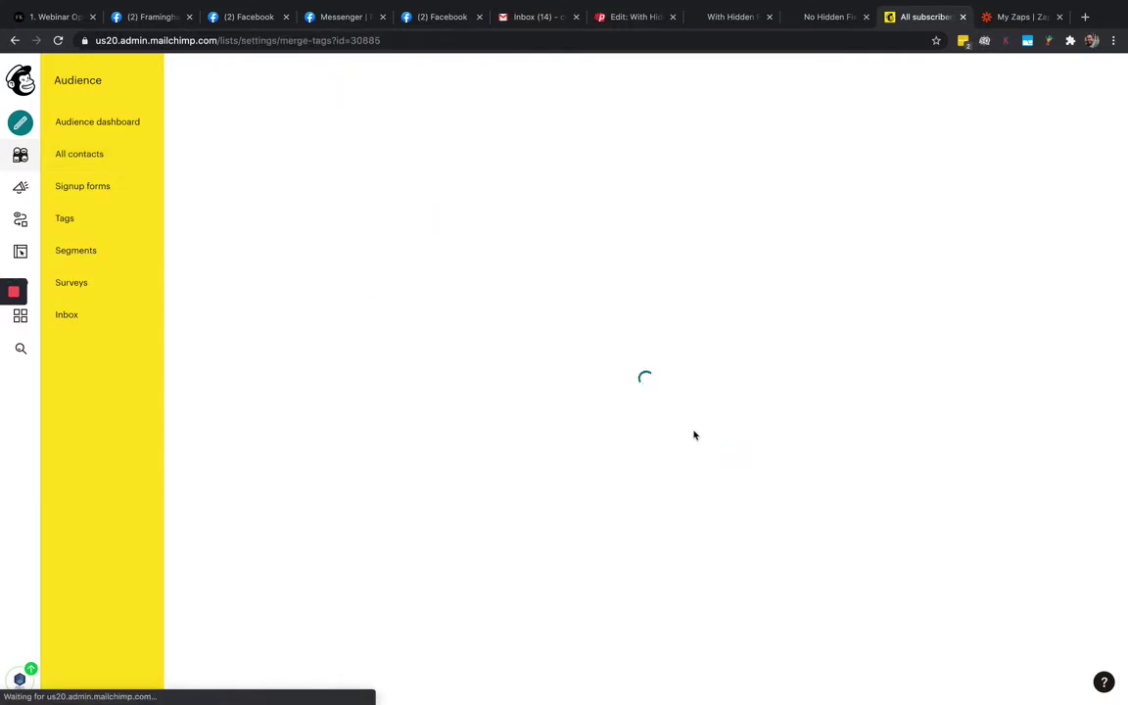
scroll(784, 406, "down", 1)
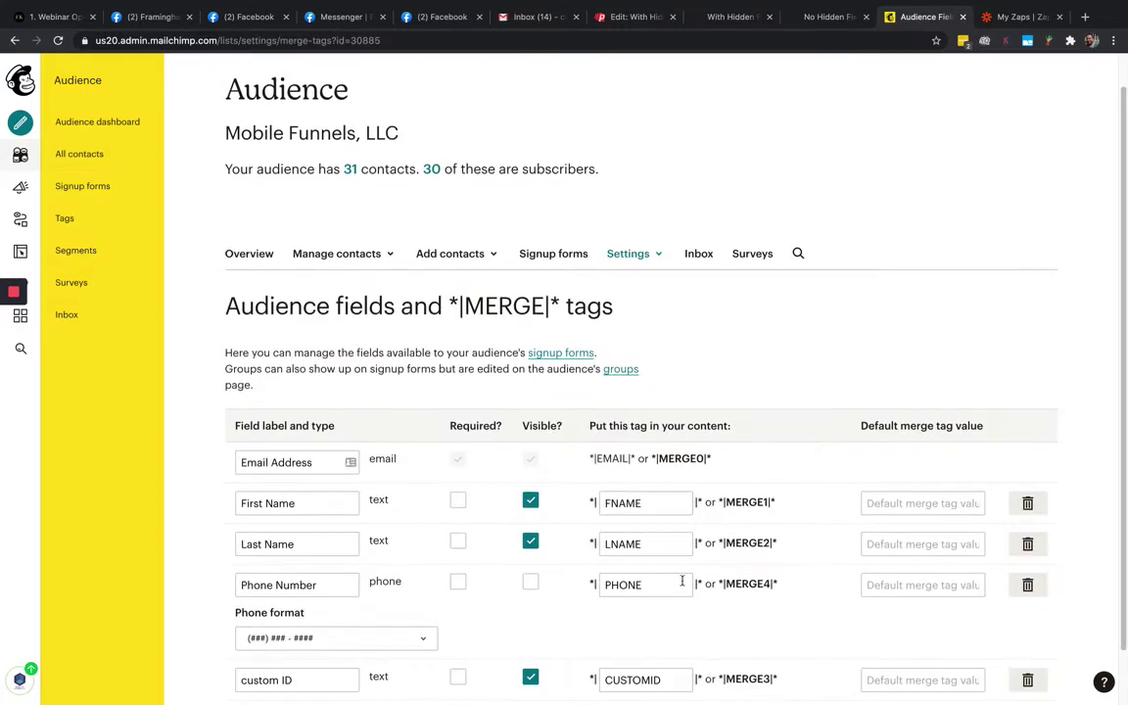
scroll(697, 441, "down", 2)
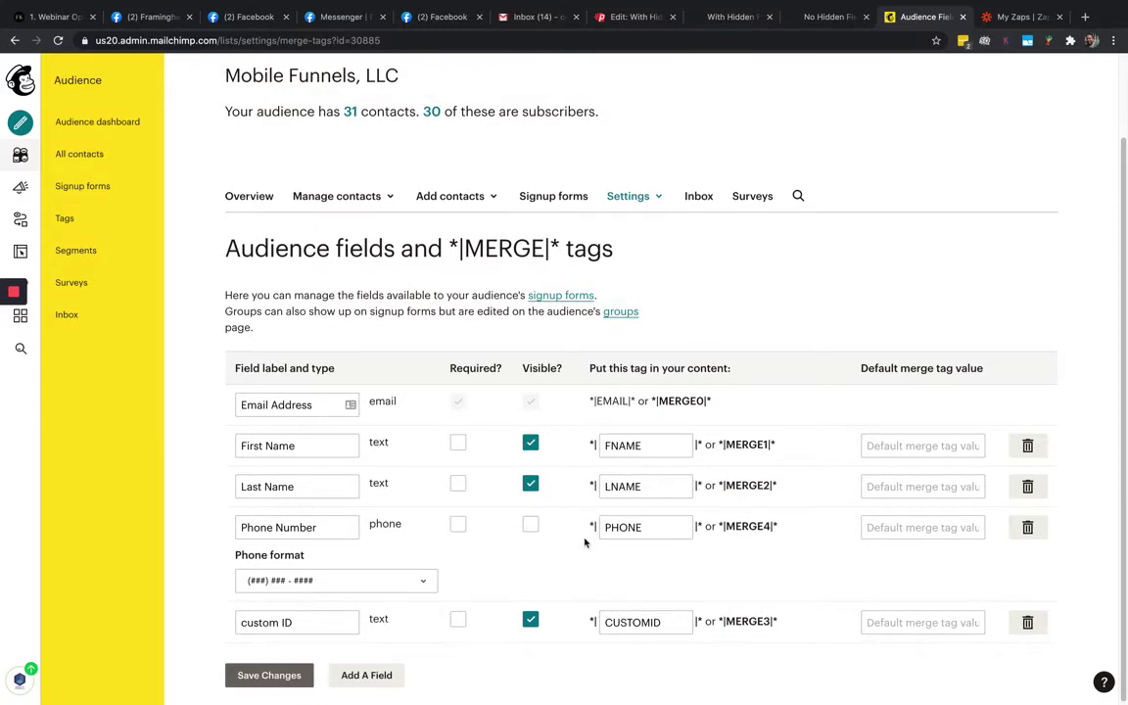
left_click(618, 21)
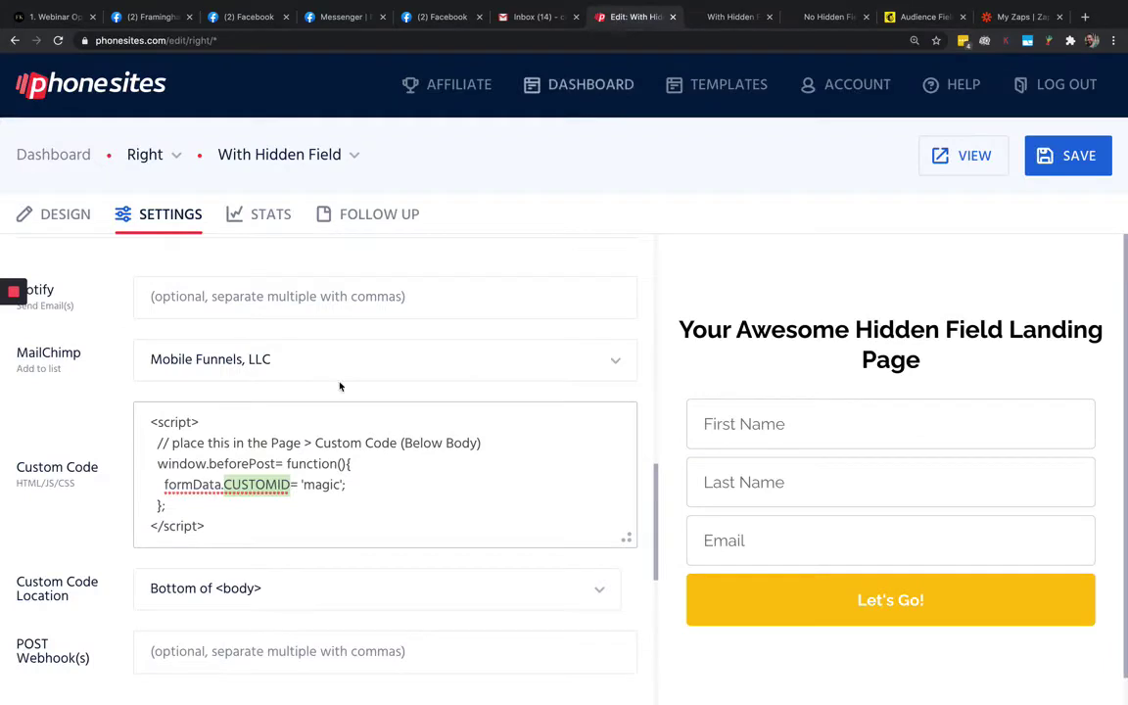
Look through the With Hidden Field page's design settings in Phonesites
left_click(68, 215)
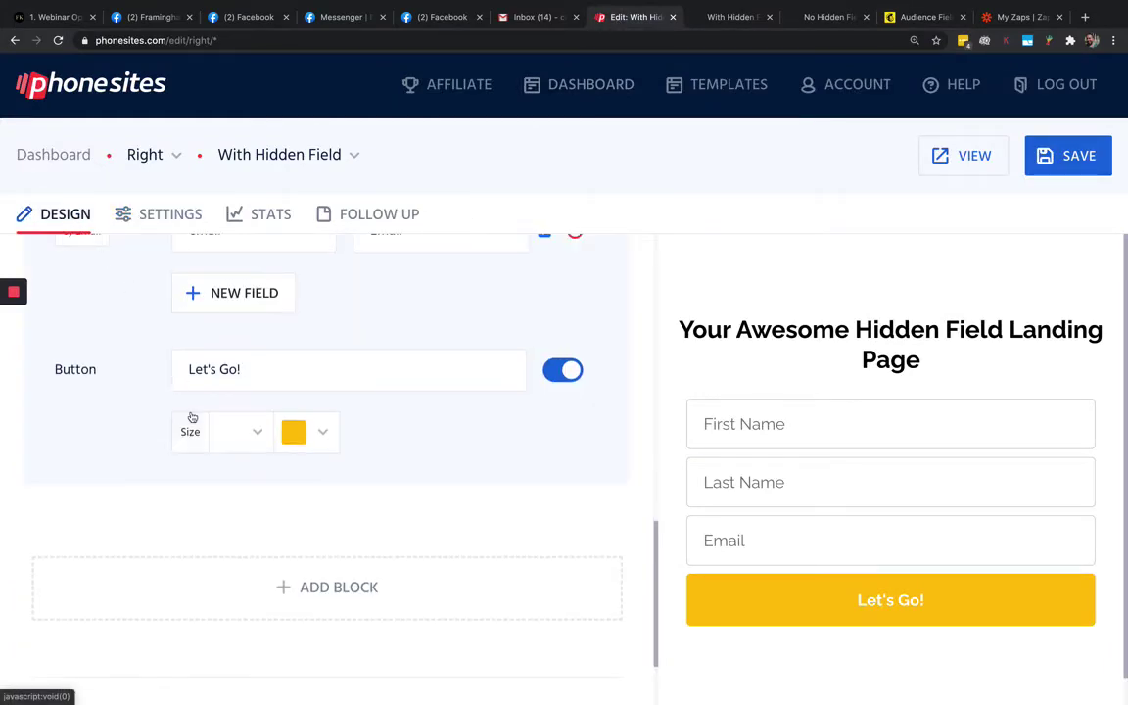
scroll(192, 417, "up", 5)
scroll(191, 417, "down", 3)
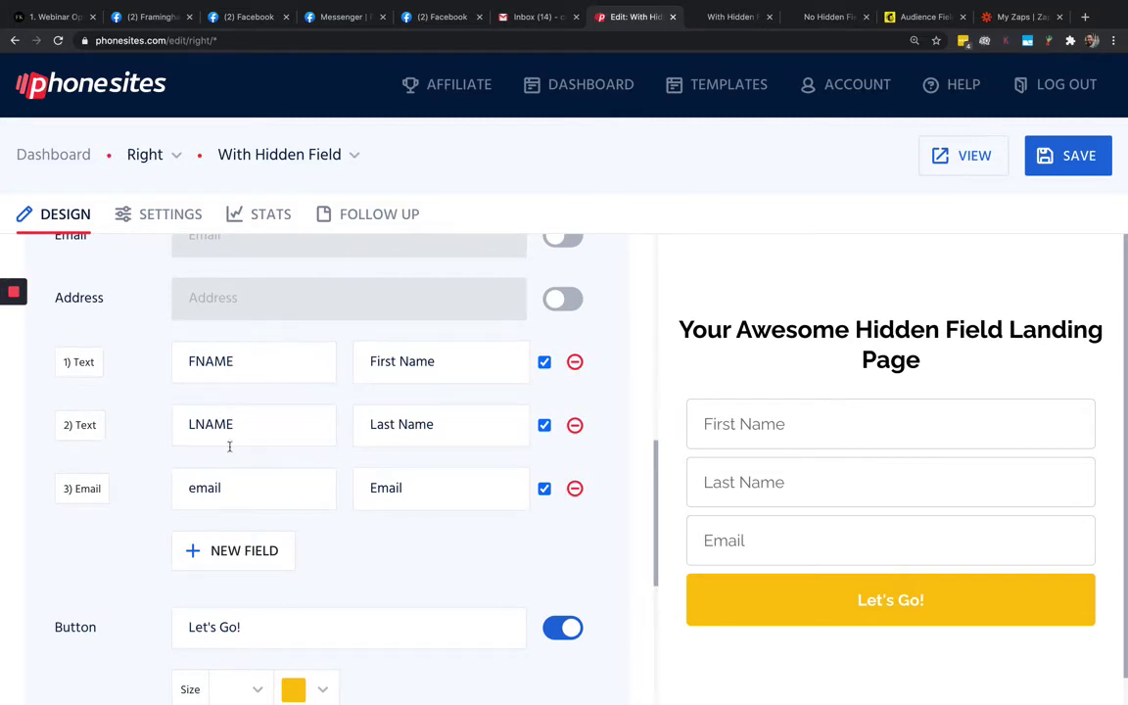
Copy the CUSTOMID merge tag from Mailchimp, then open the page's Settings down to Custom Code
left_click(921, 16)
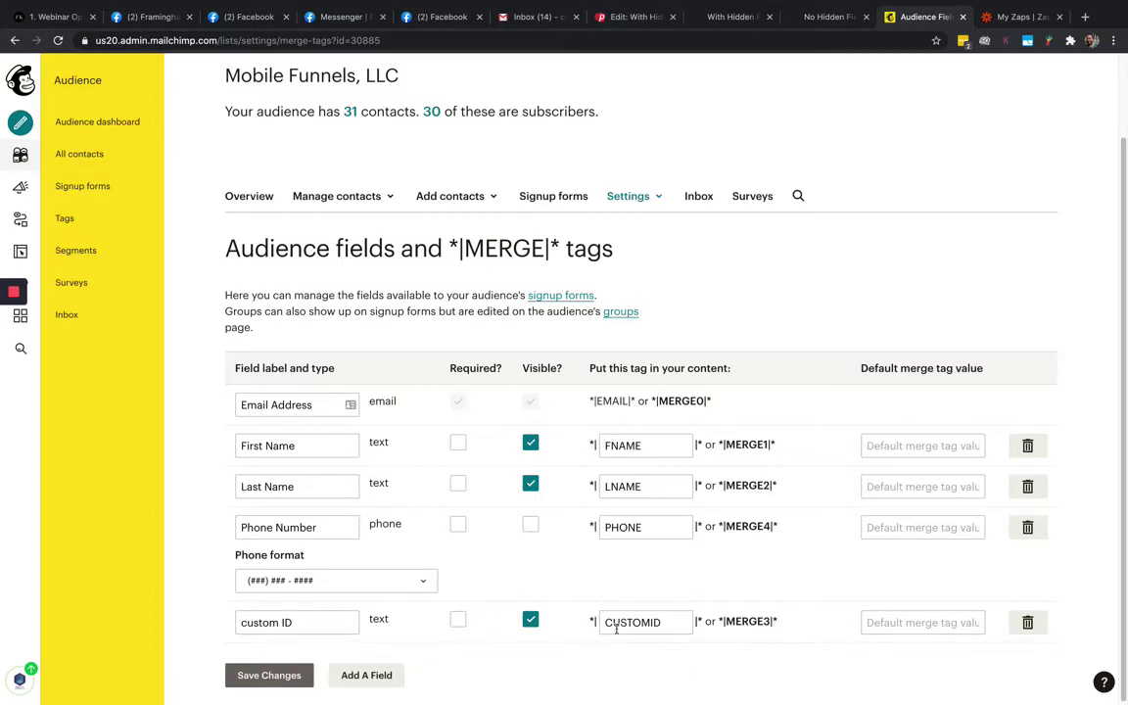
left_click_drag(603, 624, 671, 624)
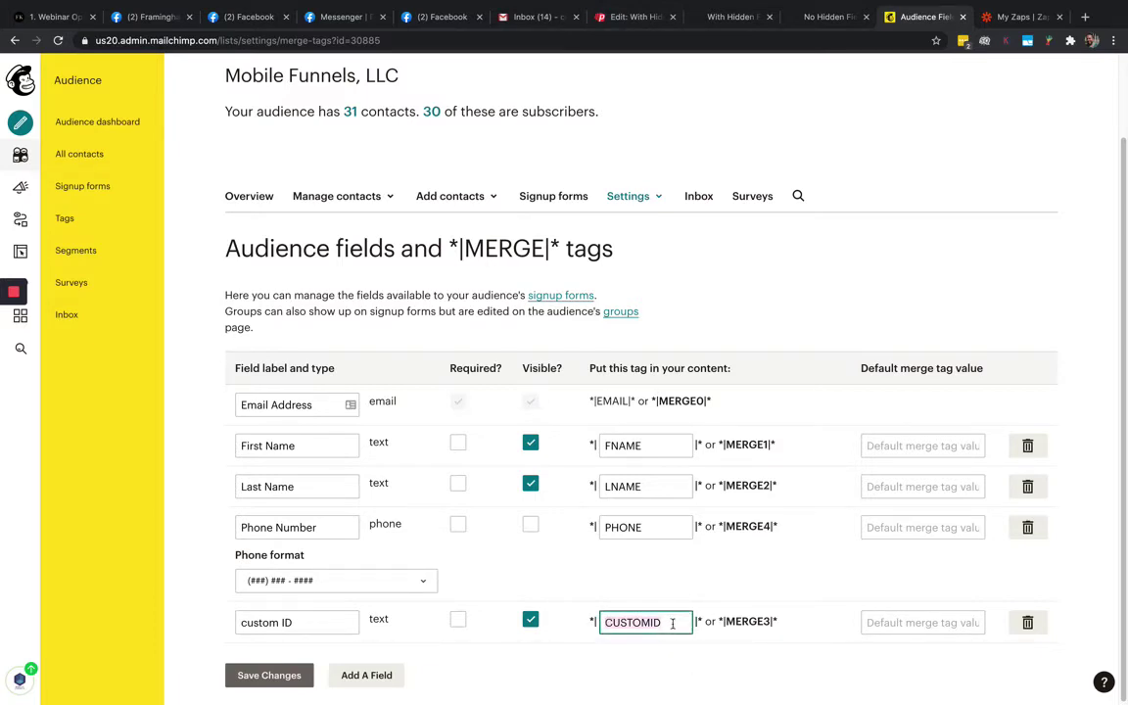
left_click(627, 17)
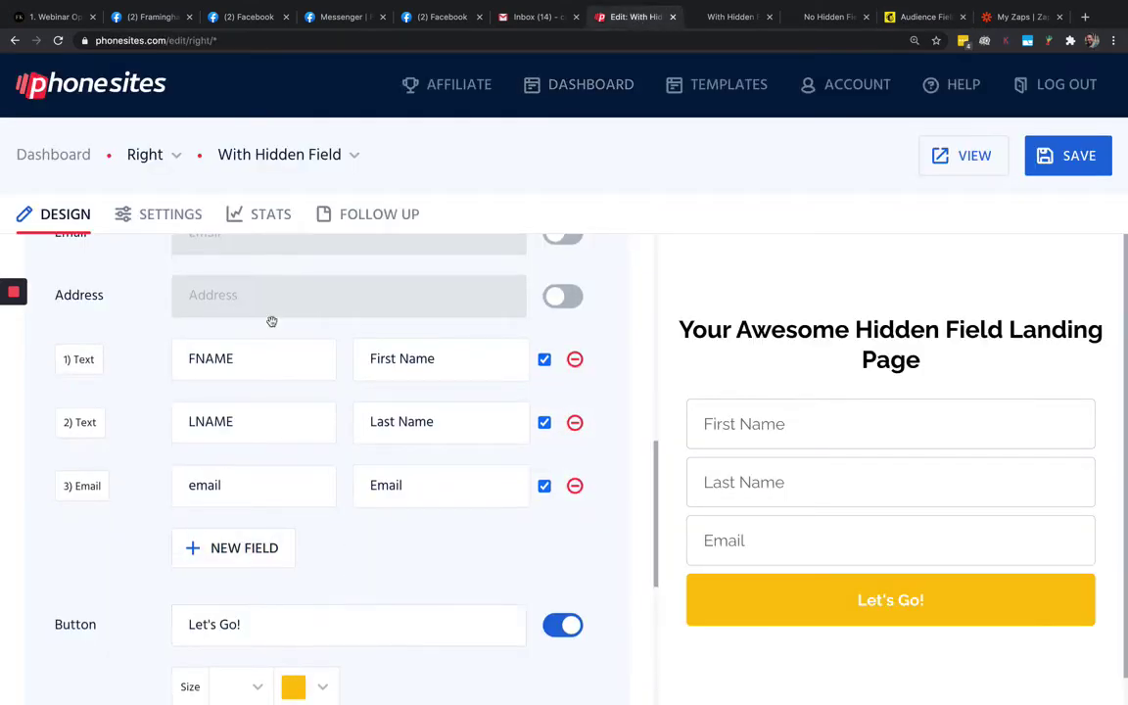
left_click(161, 211)
scroll(239, 541, "down", 2)
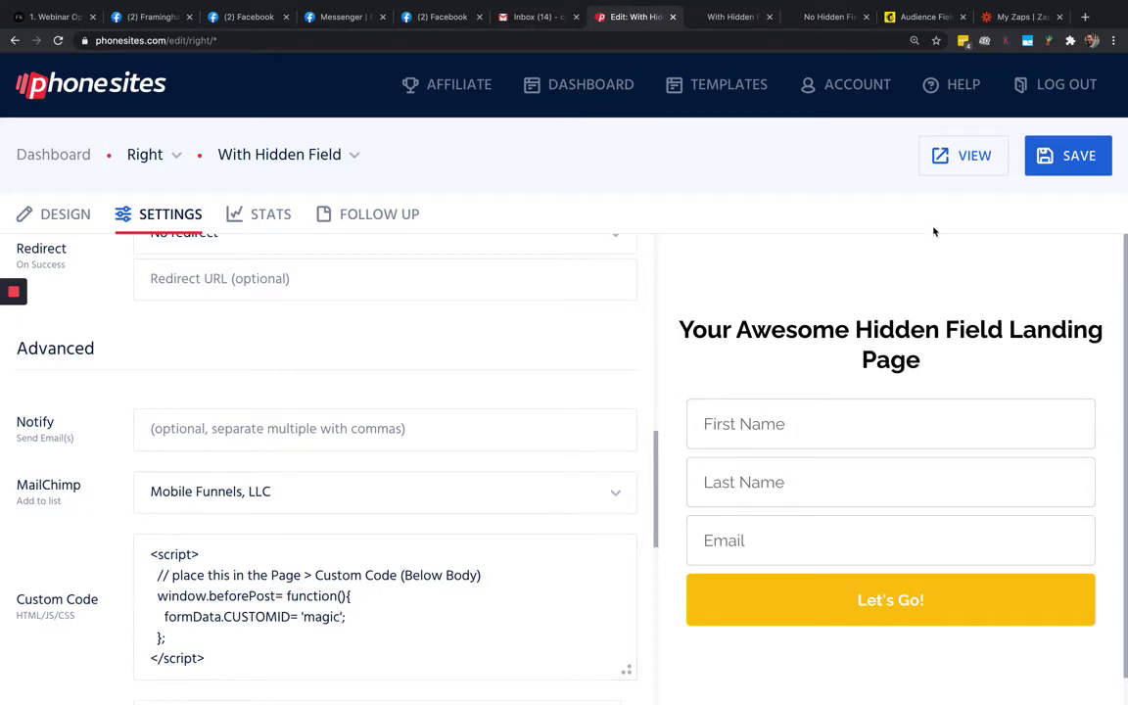
Save the With Hidden Field page and zoom the browser back to 100%
left_click(1056, 164)
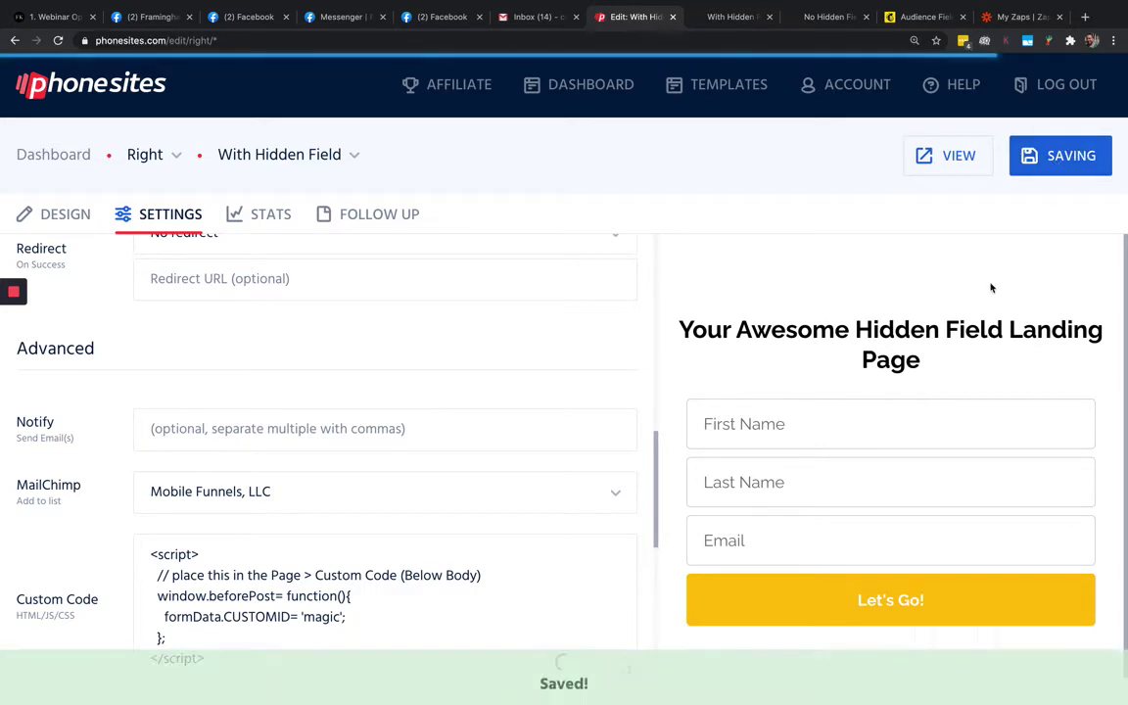
left_click(1114, 44)
left_click(1024, 187)
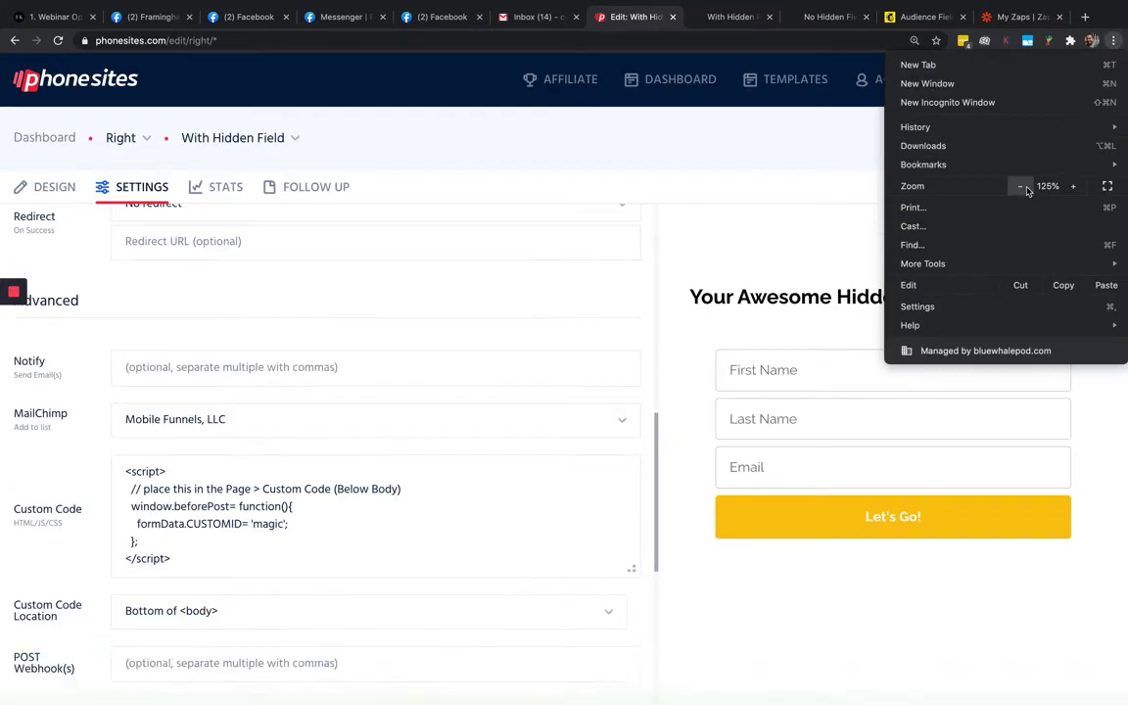
left_click(1024, 187)
left_click(1024, 187)
left_click(689, 151)
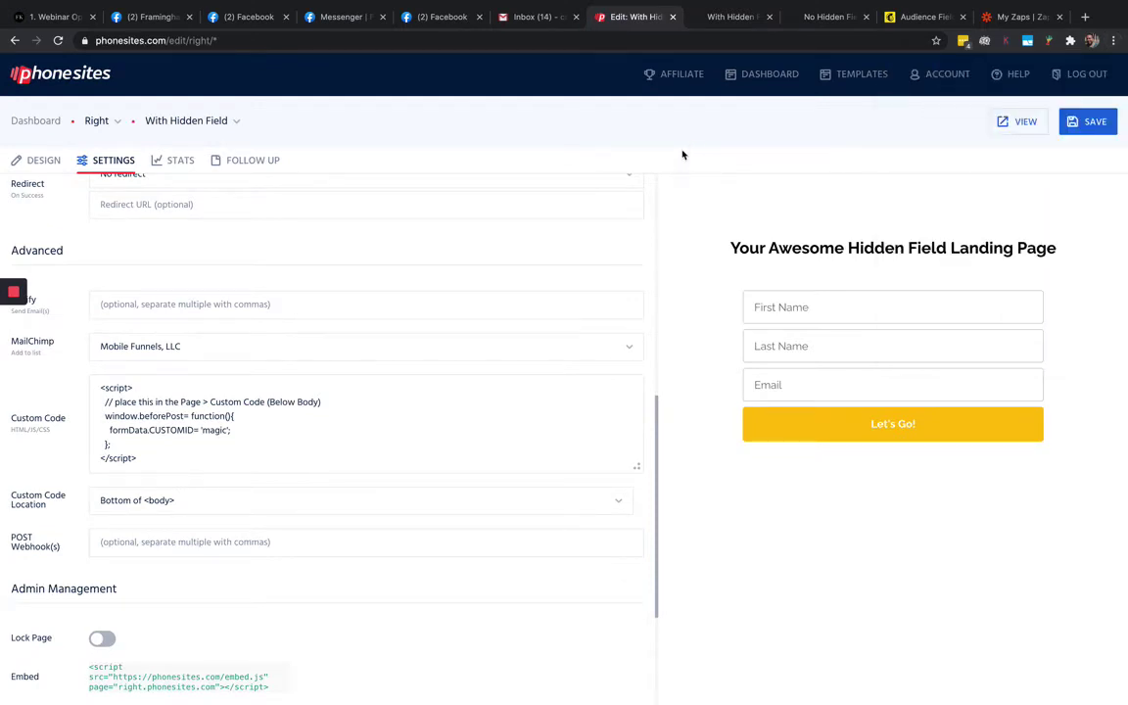
Reload the live With Hidden Field and No Hidden Field pages, then return to Mailchimp's audience fields
left_click(700, 16)
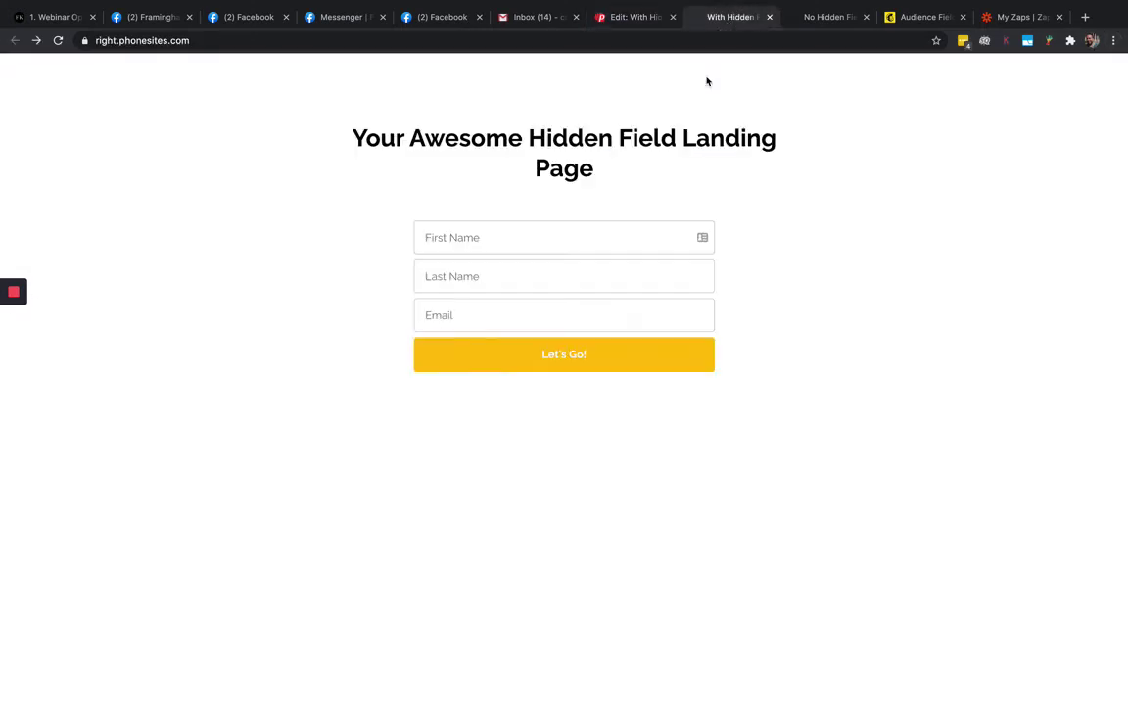
left_click(57, 40)
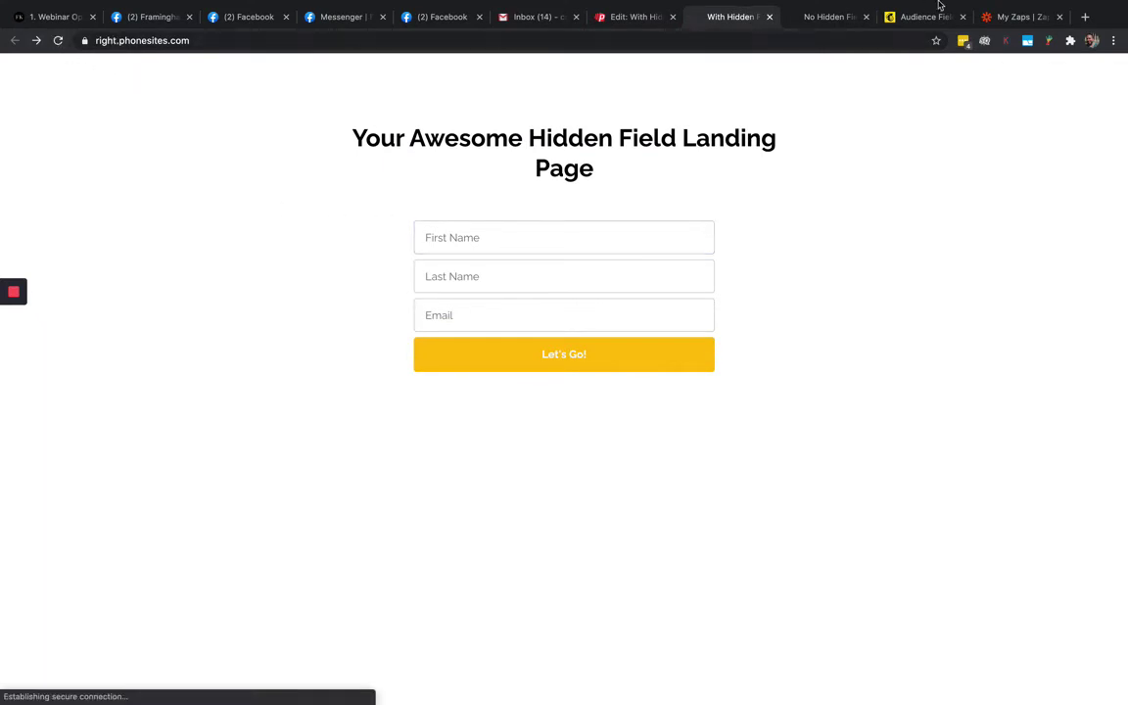
left_click(807, 18)
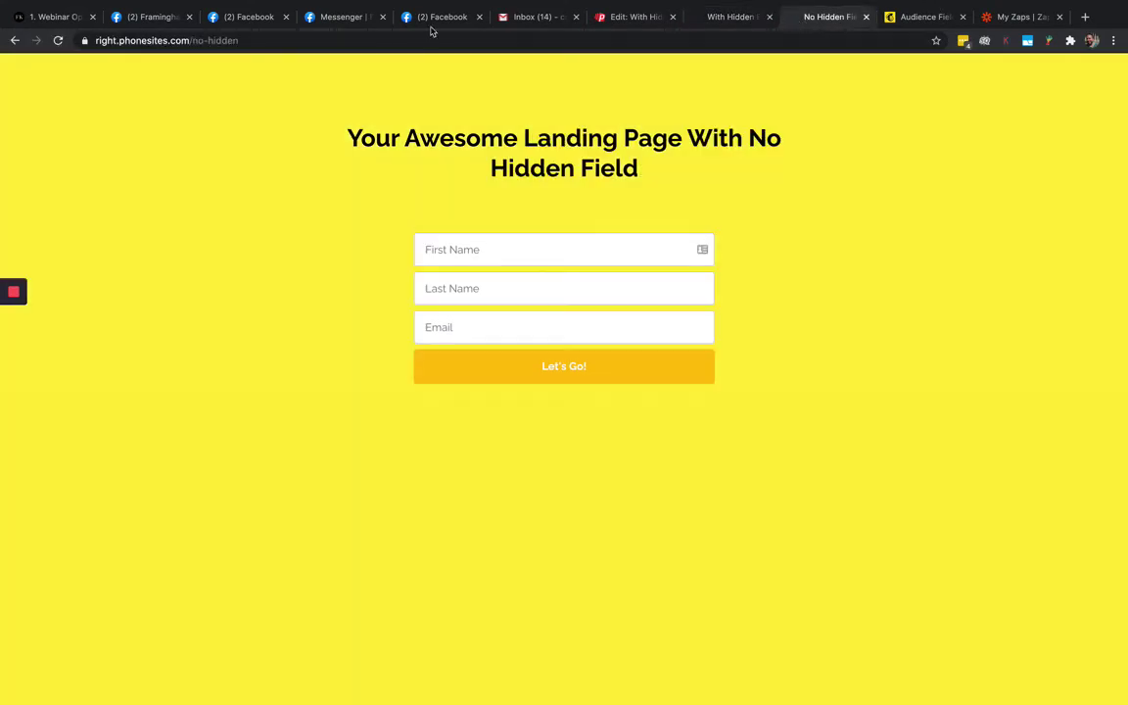
left_click(57, 40)
key("ctrl+Tab")
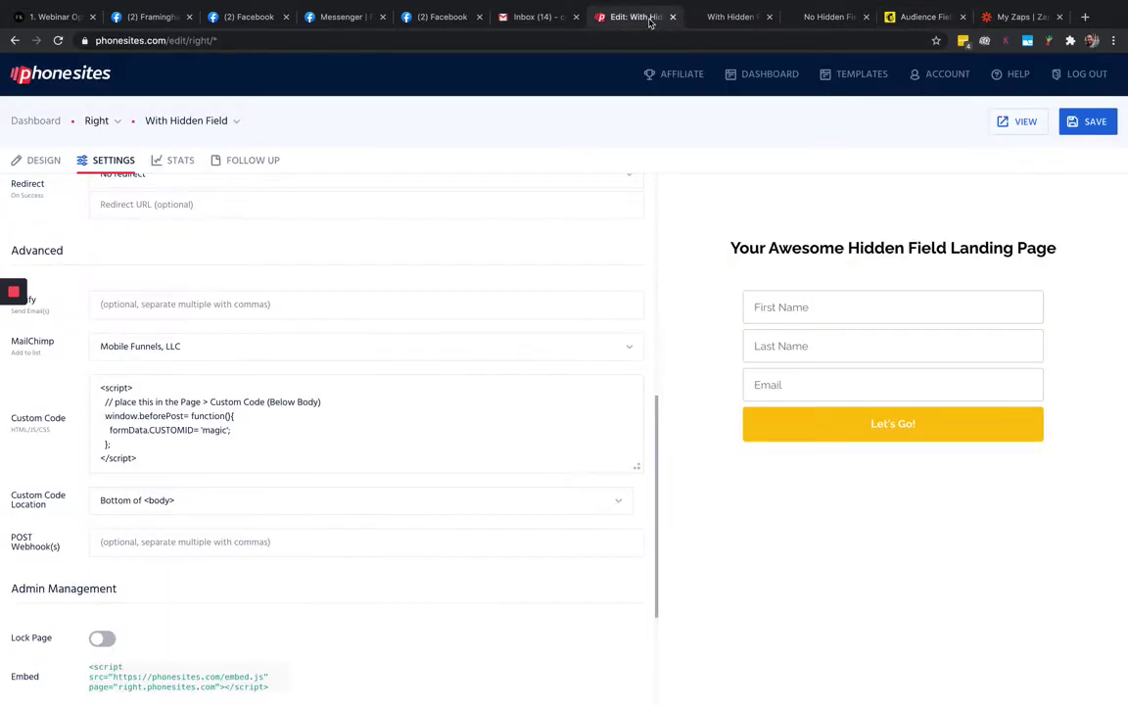
Check the editor and Mailchimp again, review the audience Tags page, then go to Zapier's zaps list
left_click(605, 18)
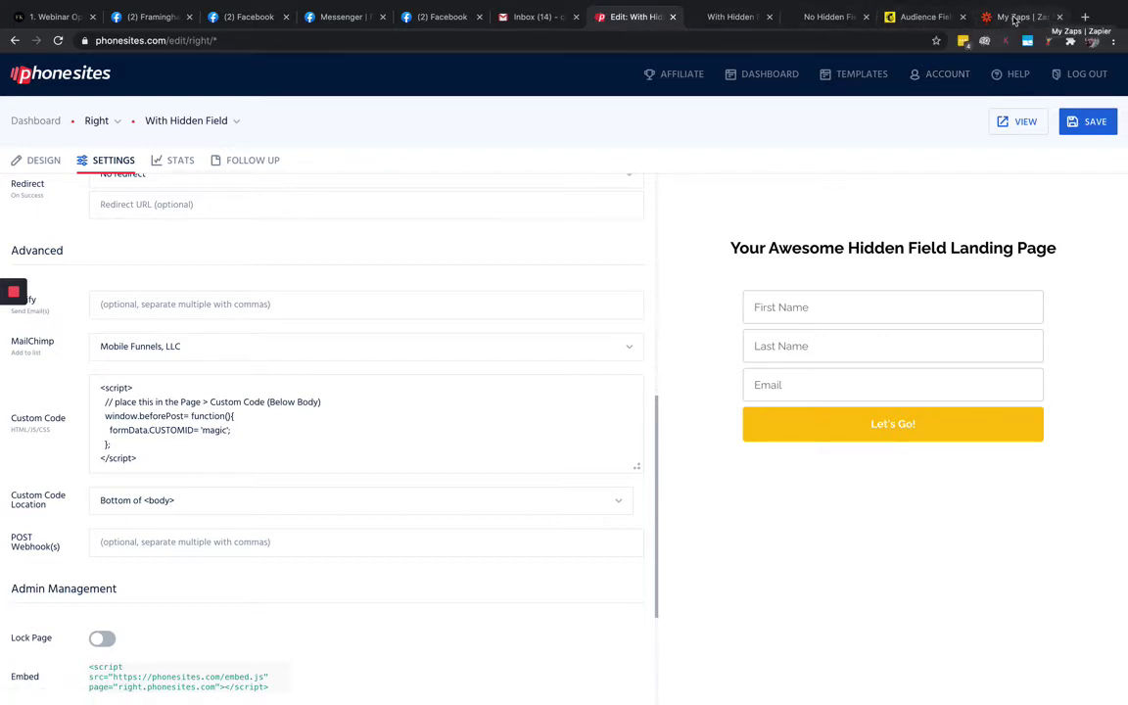
left_click(924, 16)
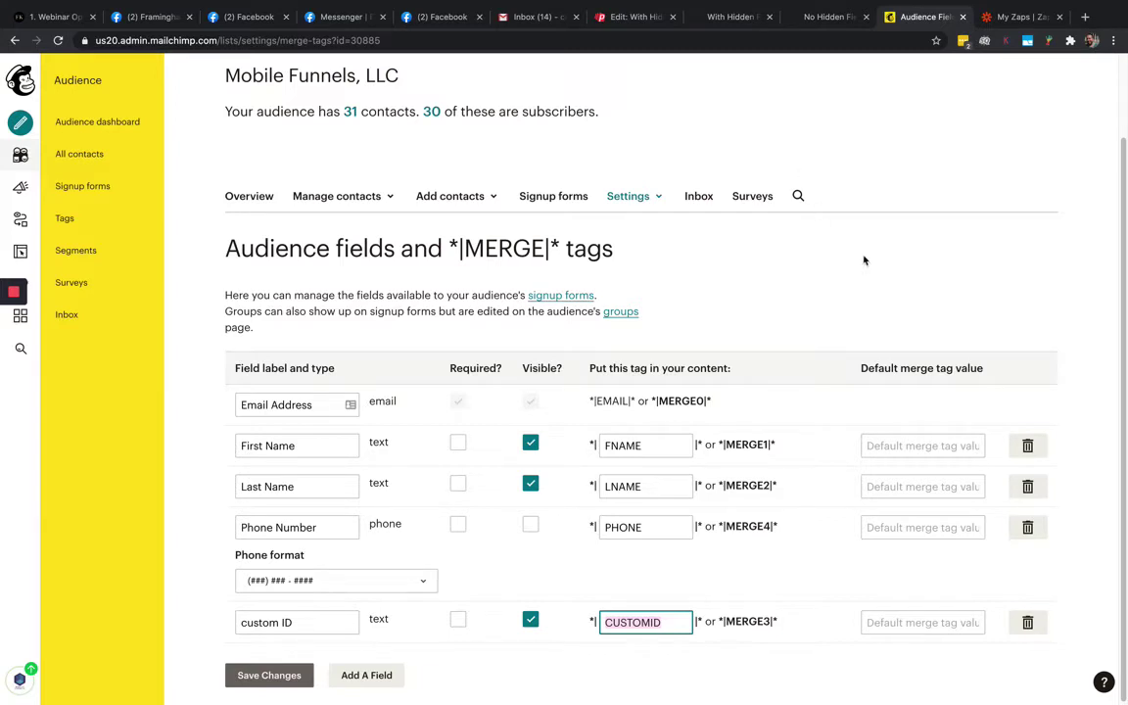
left_click(65, 224)
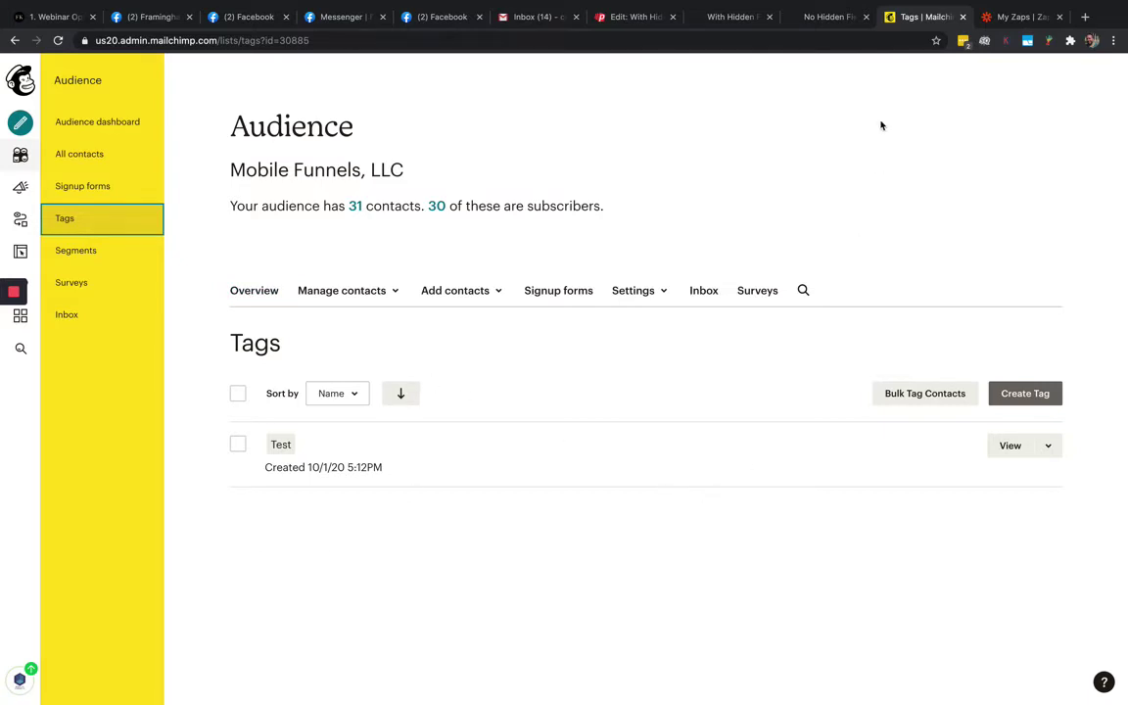
left_click(1010, 16)
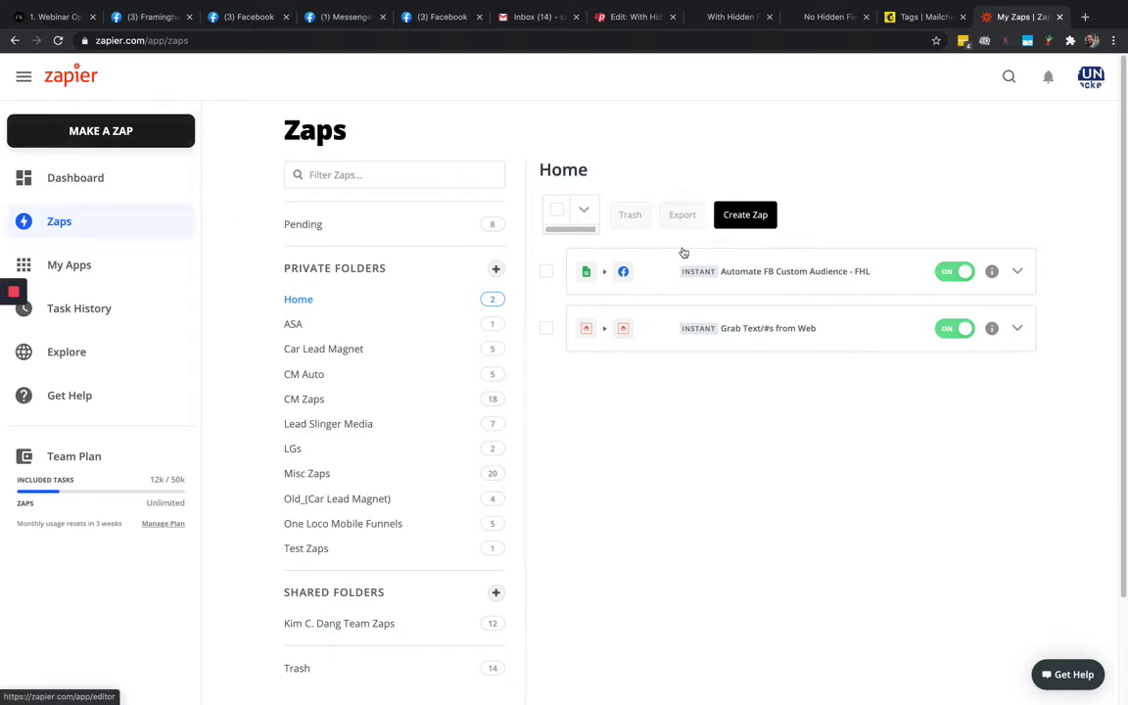
Create a new zap and search 'mailc' for the trigger app
left_click(745, 214)
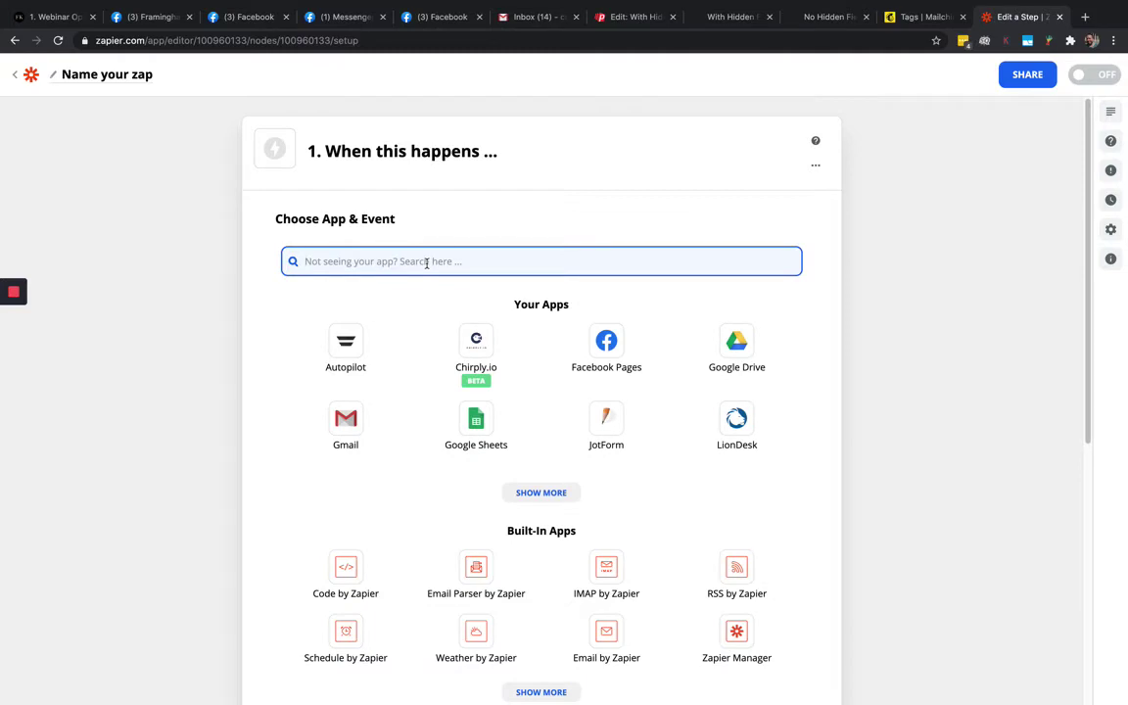
type("mailc")
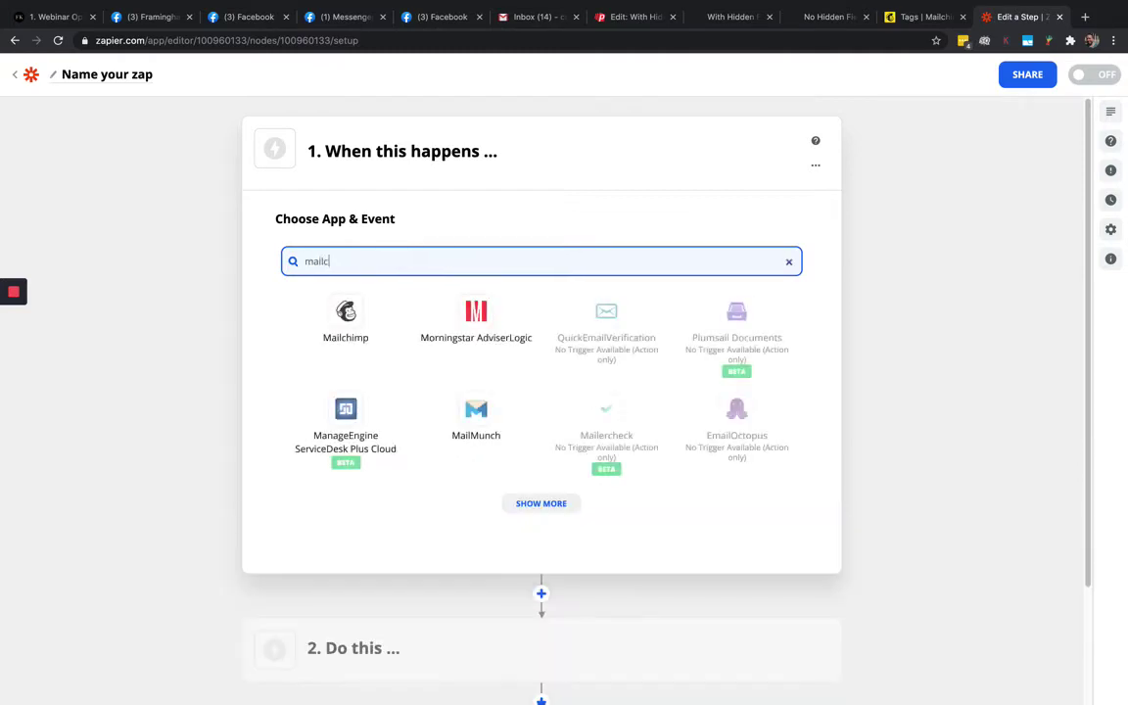
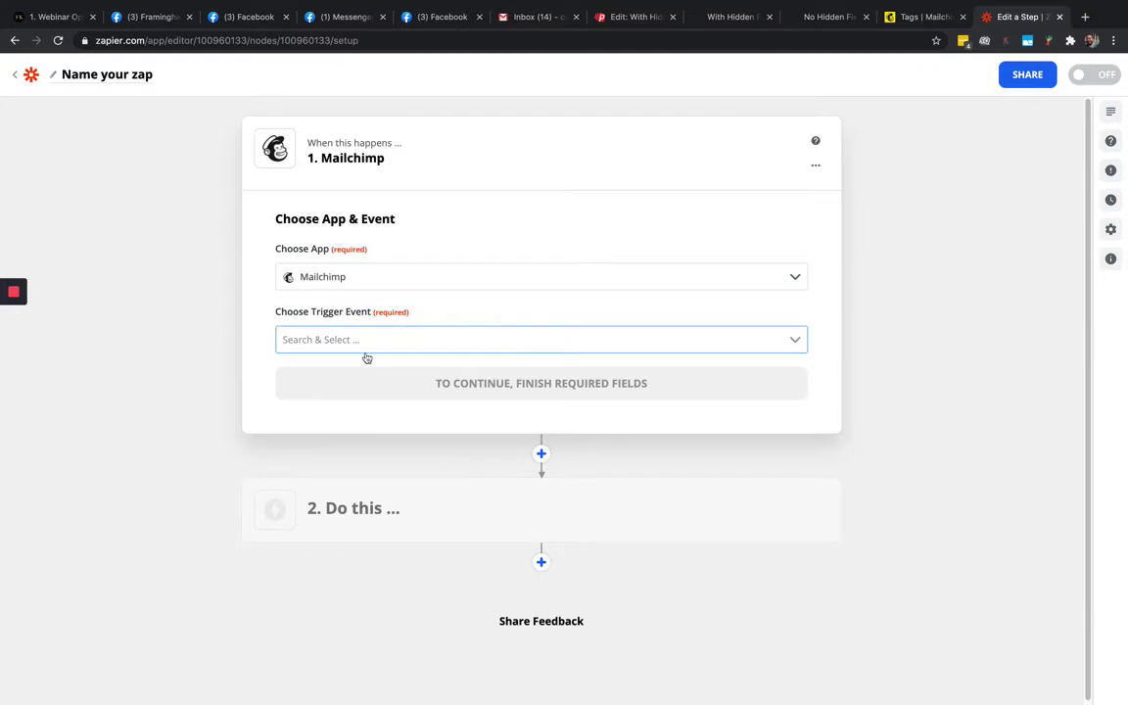
Choose New Subscriber as the Mailchimp trigger event and continue to the account step
left_click(324, 340)
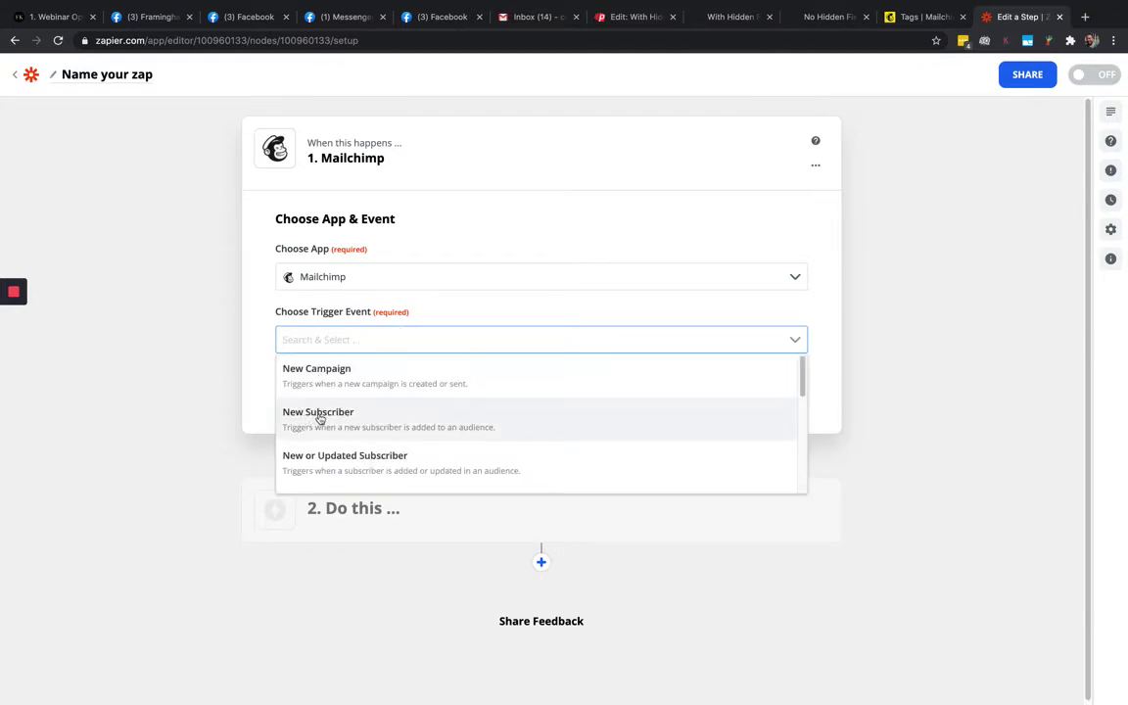
left_click(318, 415)
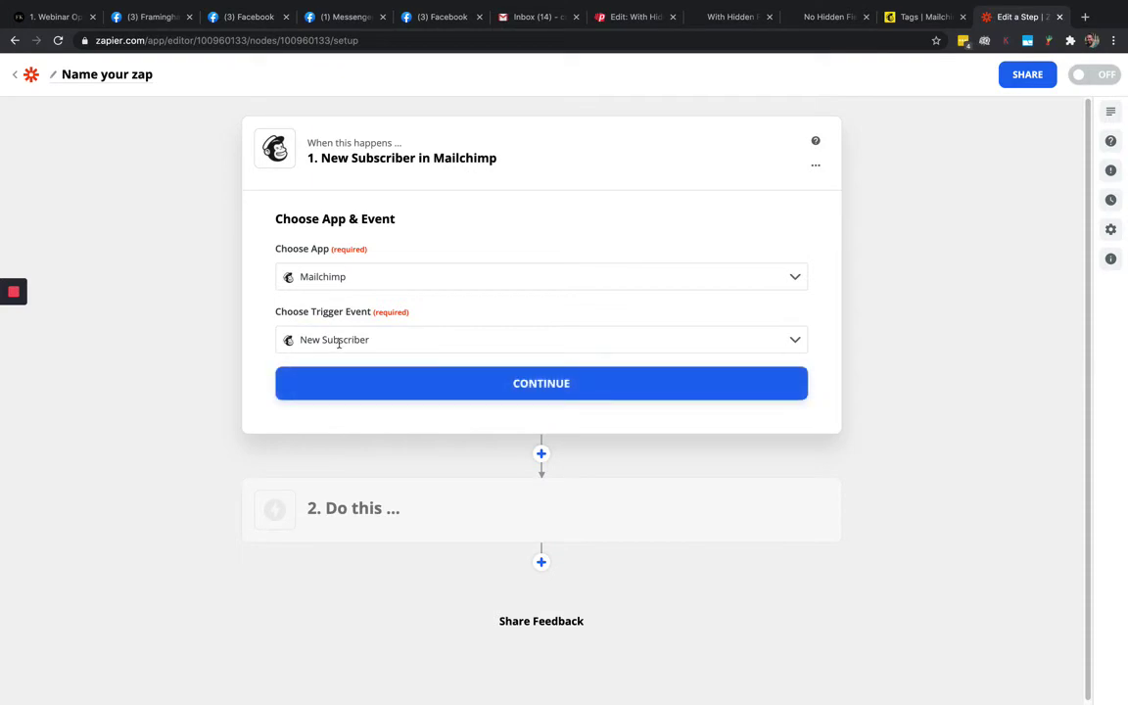
left_click(732, 17)
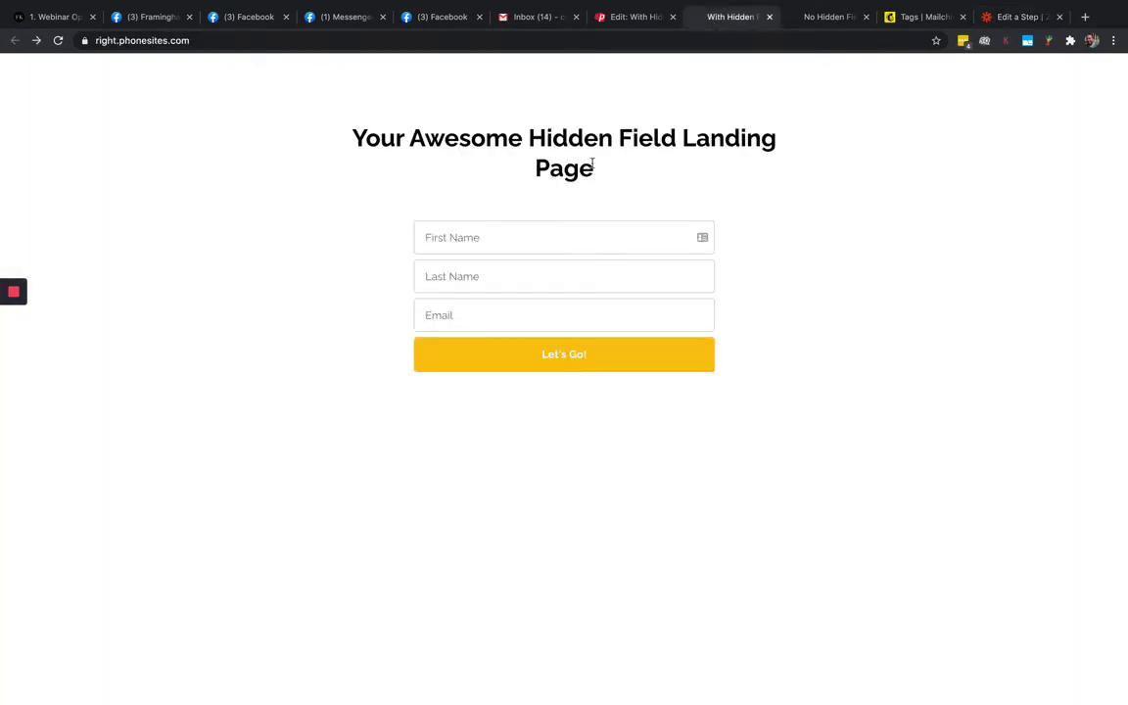
key("ctrl+Tab")
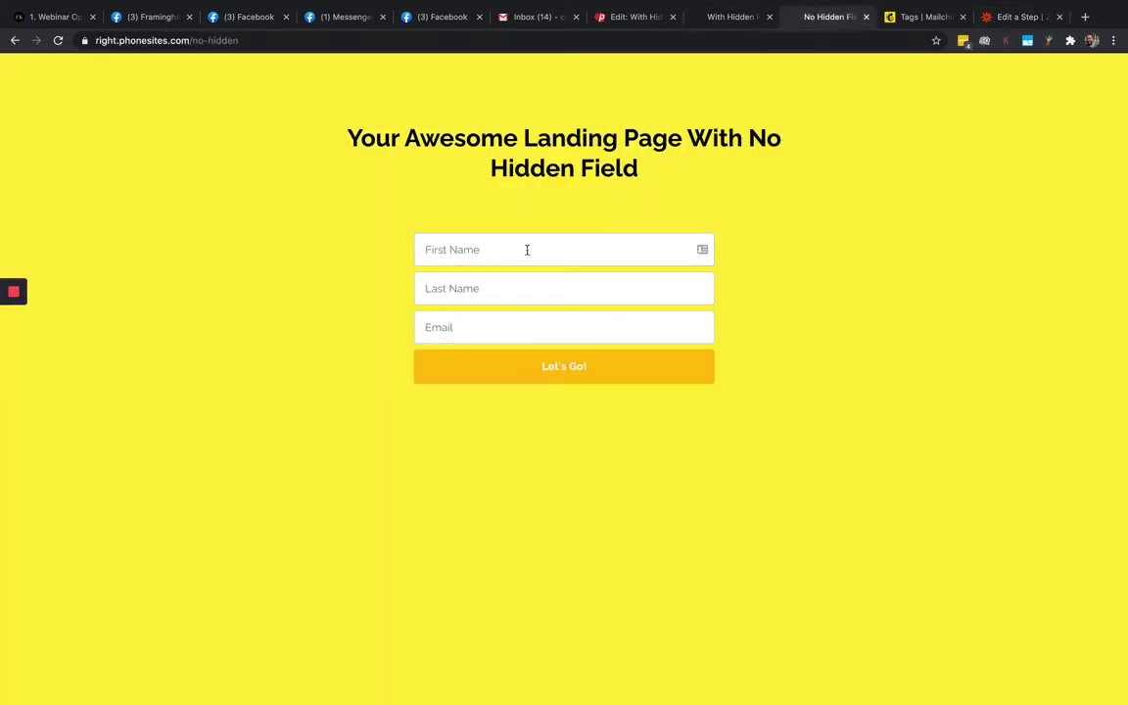
left_click(1004, 22)
left_click(544, 385)
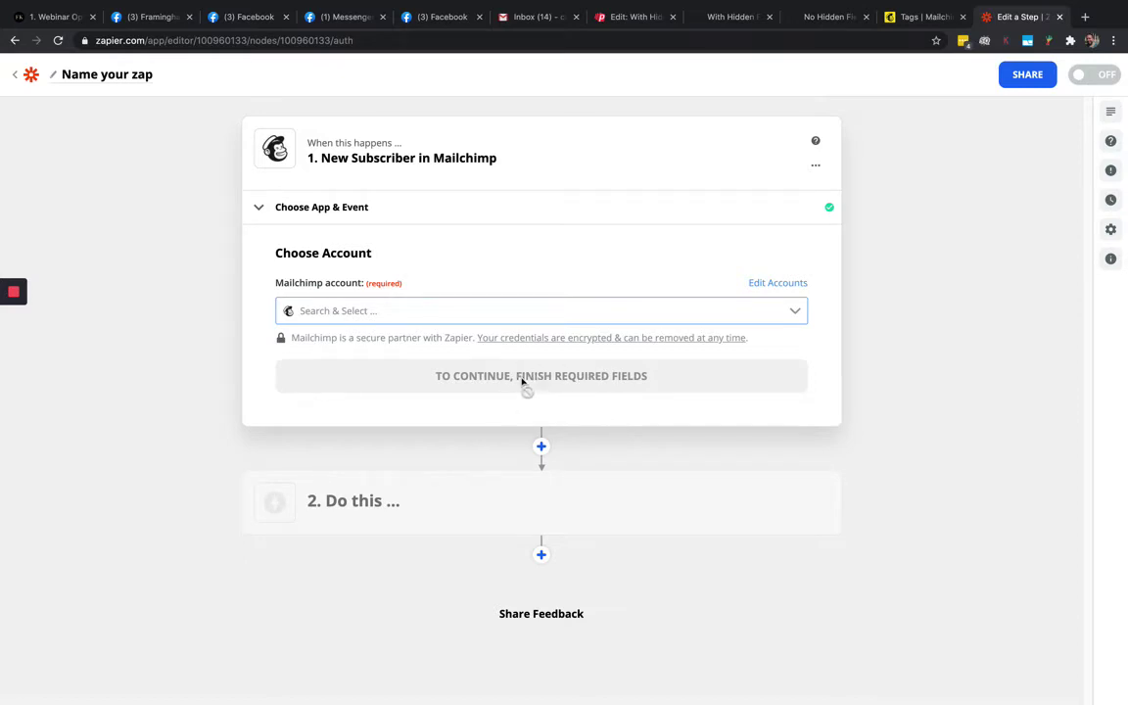
Select the connected Mailchimp account for the trigger and continue
left_click(300, 310)
left_click(303, 349)
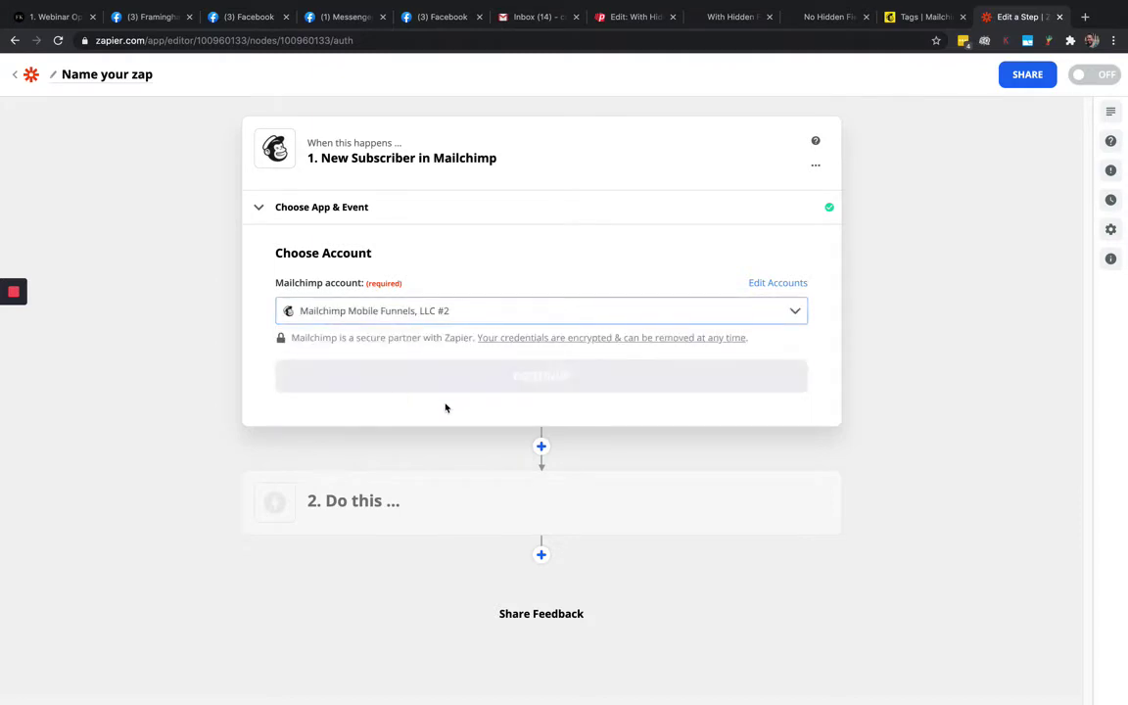
left_click(534, 378)
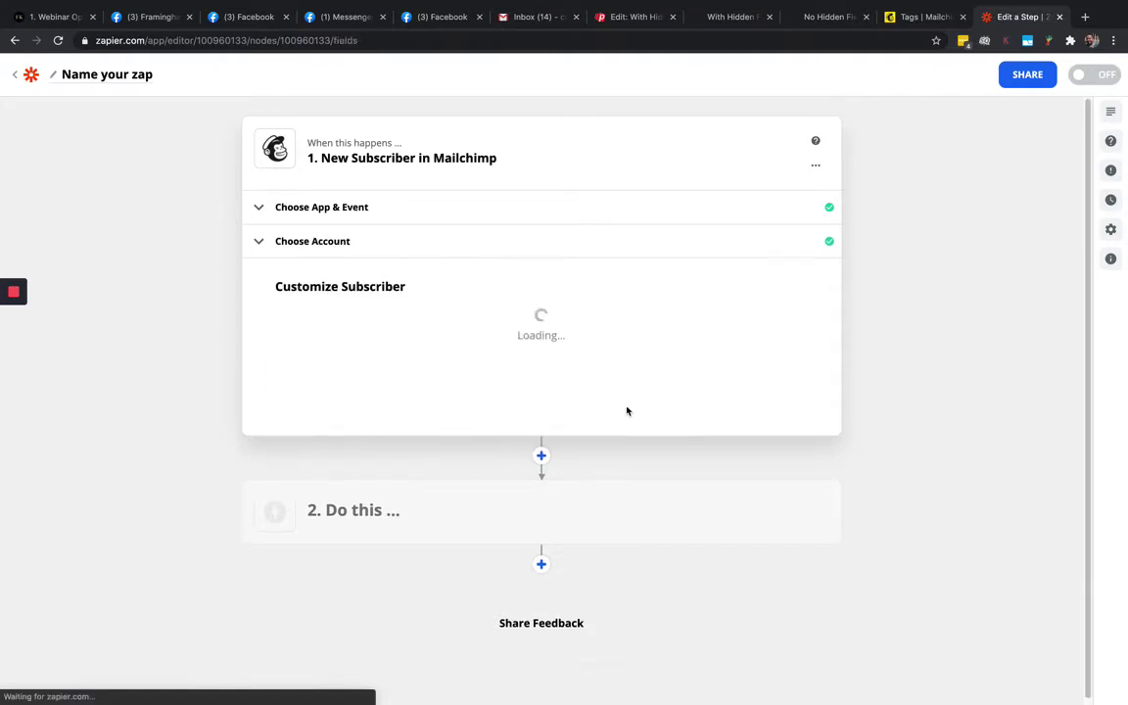
Choose the Mobile Funnels, LLC audience for the New Subscriber trigger and continue
left_click(316, 472)
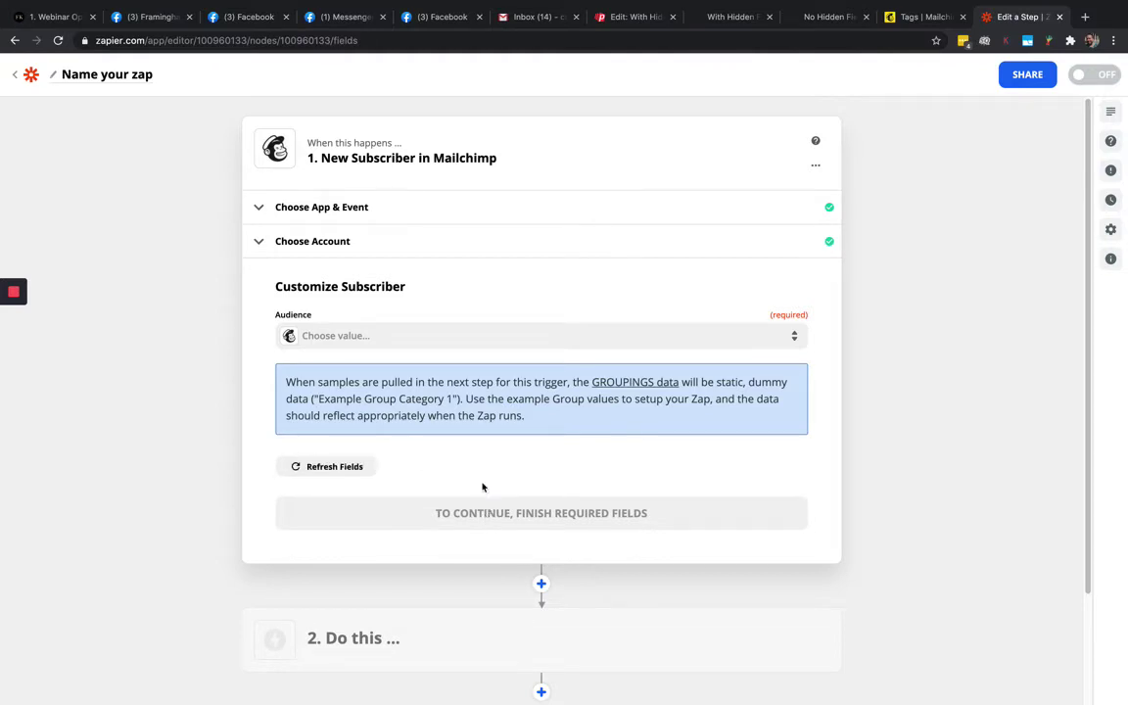
left_click(339, 338)
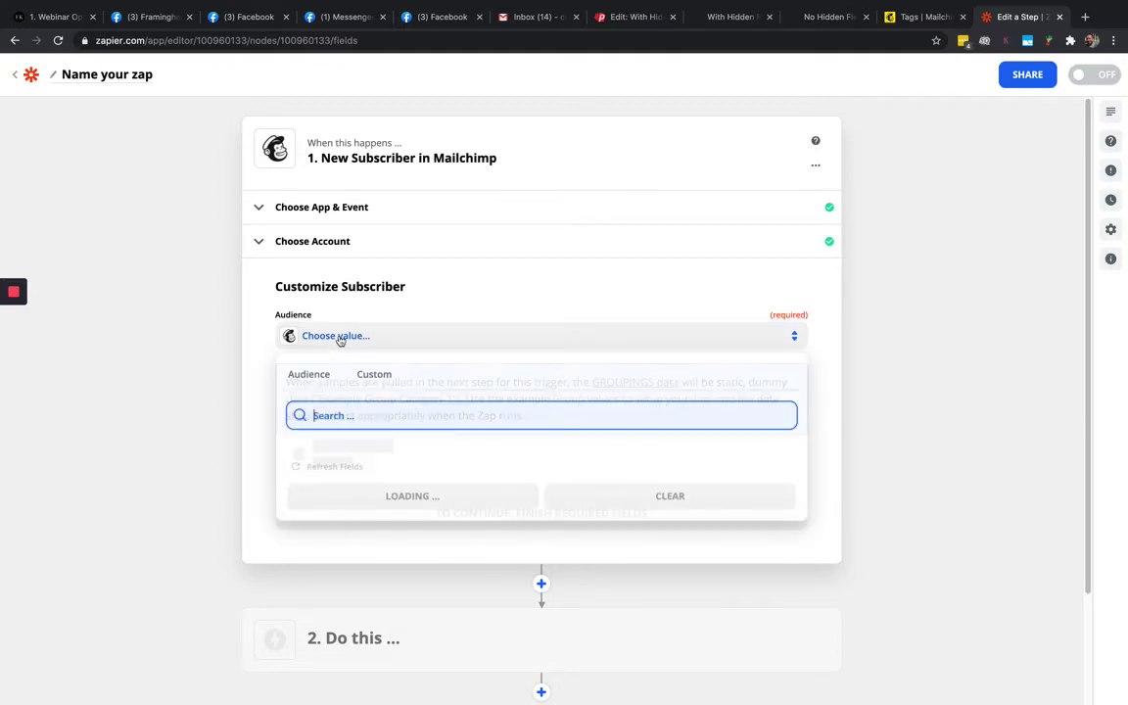
left_click(362, 456)
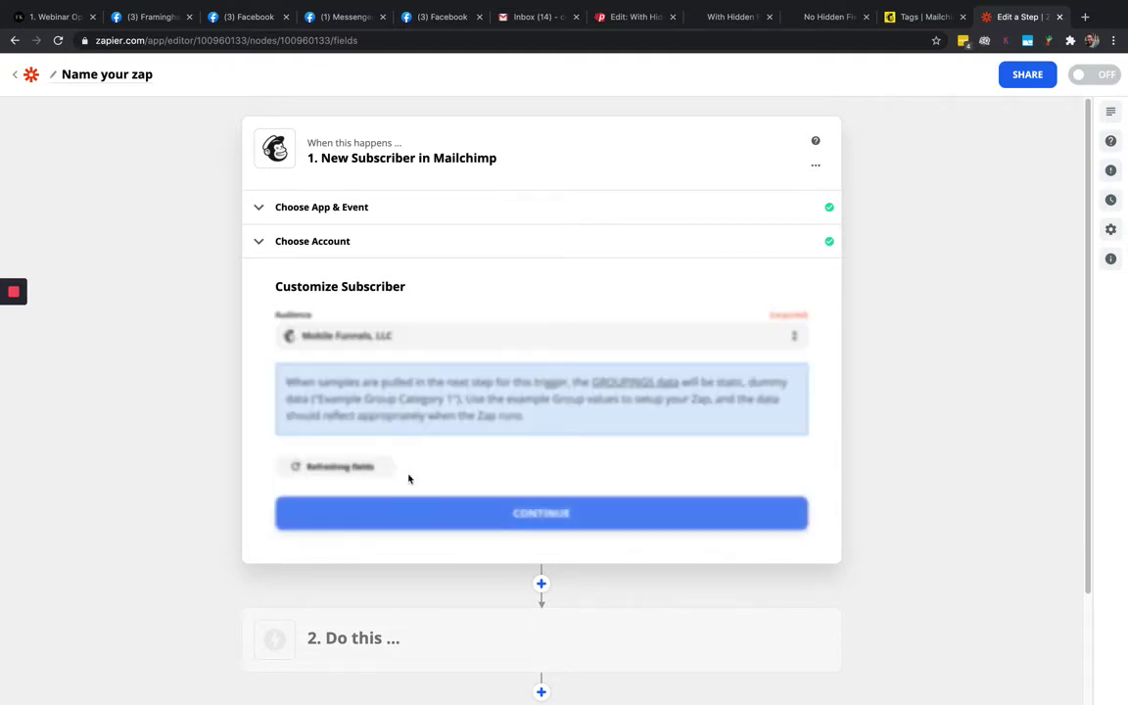
left_click(542, 511)
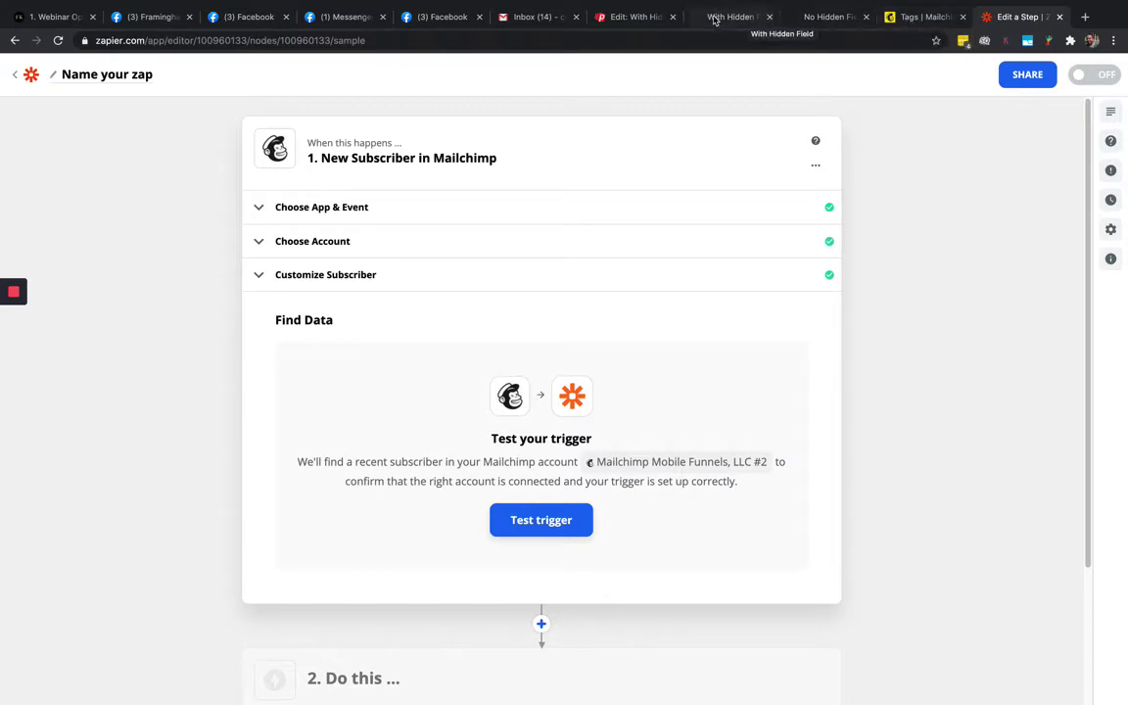
Check the landing page form and Mailchimp's All contacts list, then run the trigger test
left_click(754, 17)
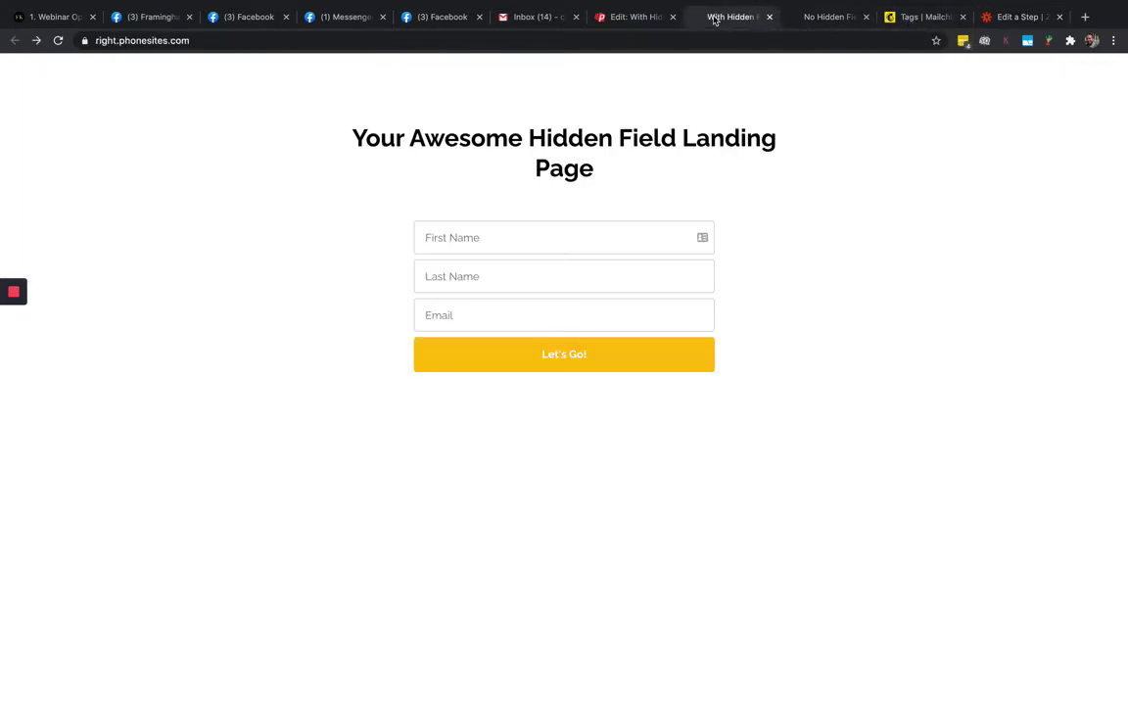
left_click(495, 287)
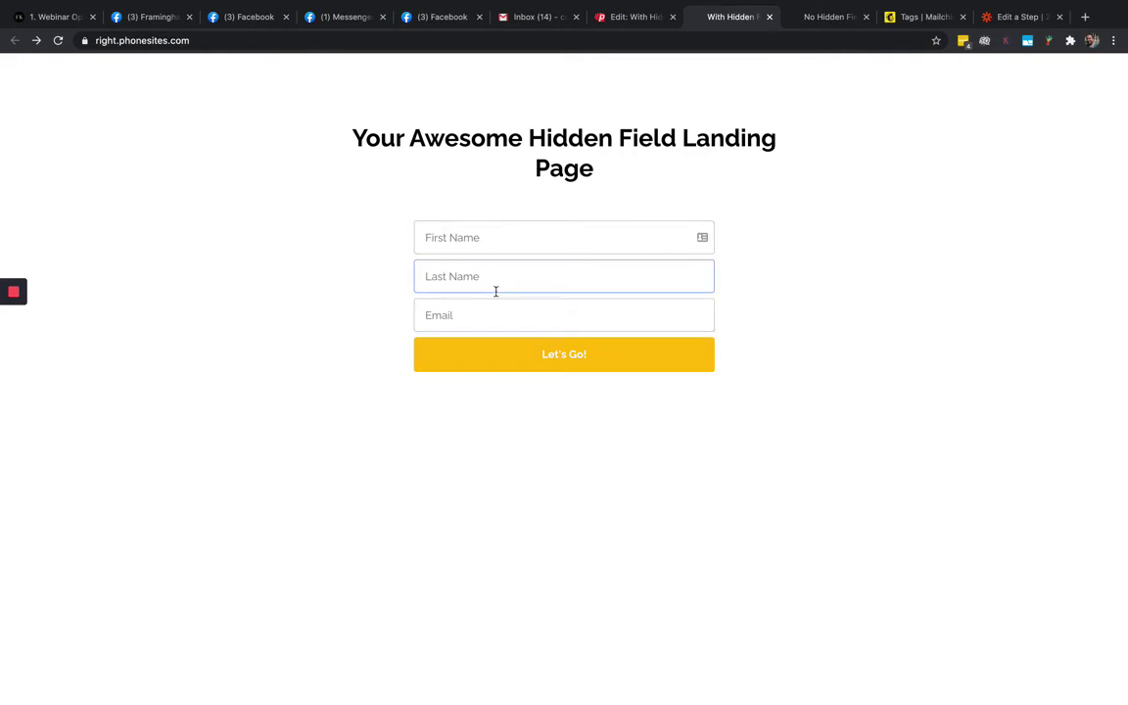
left_click(895, 17)
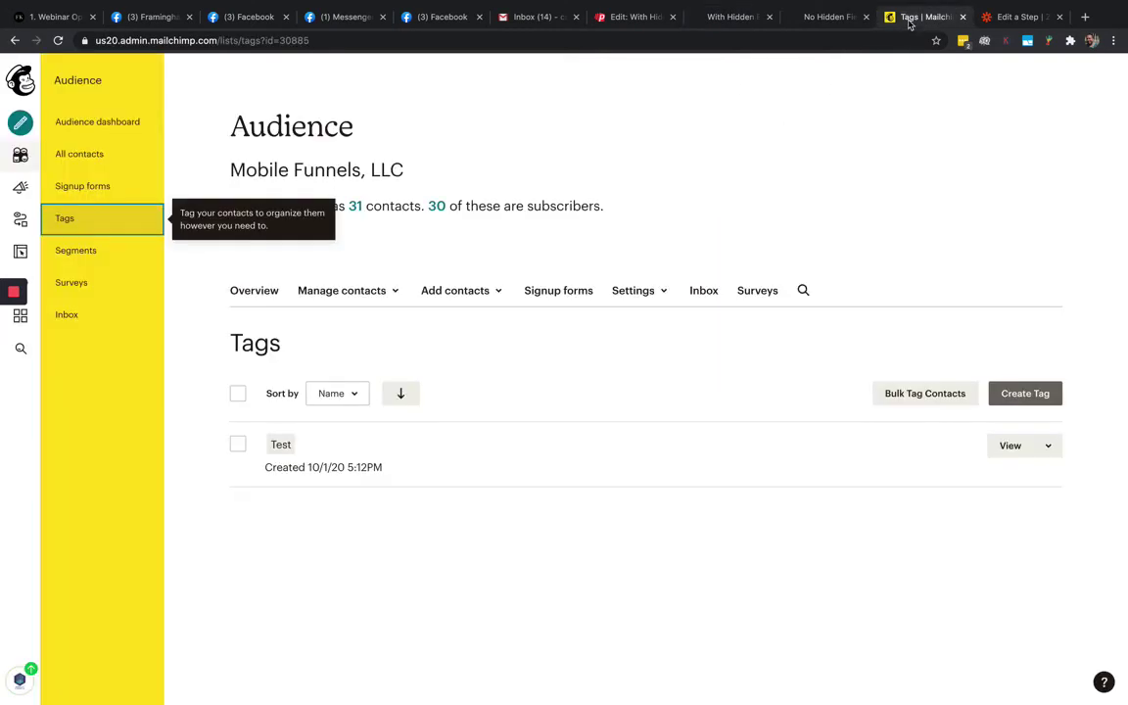
left_click(79, 156)
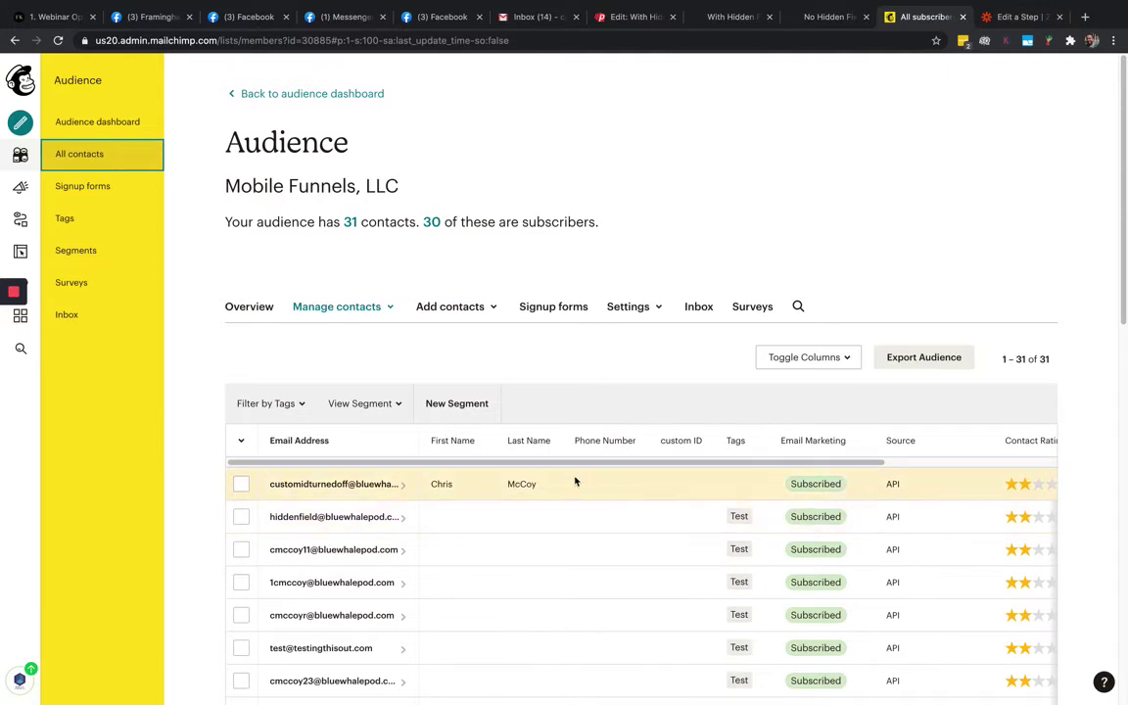
left_click(1021, 18)
left_click(534, 521)
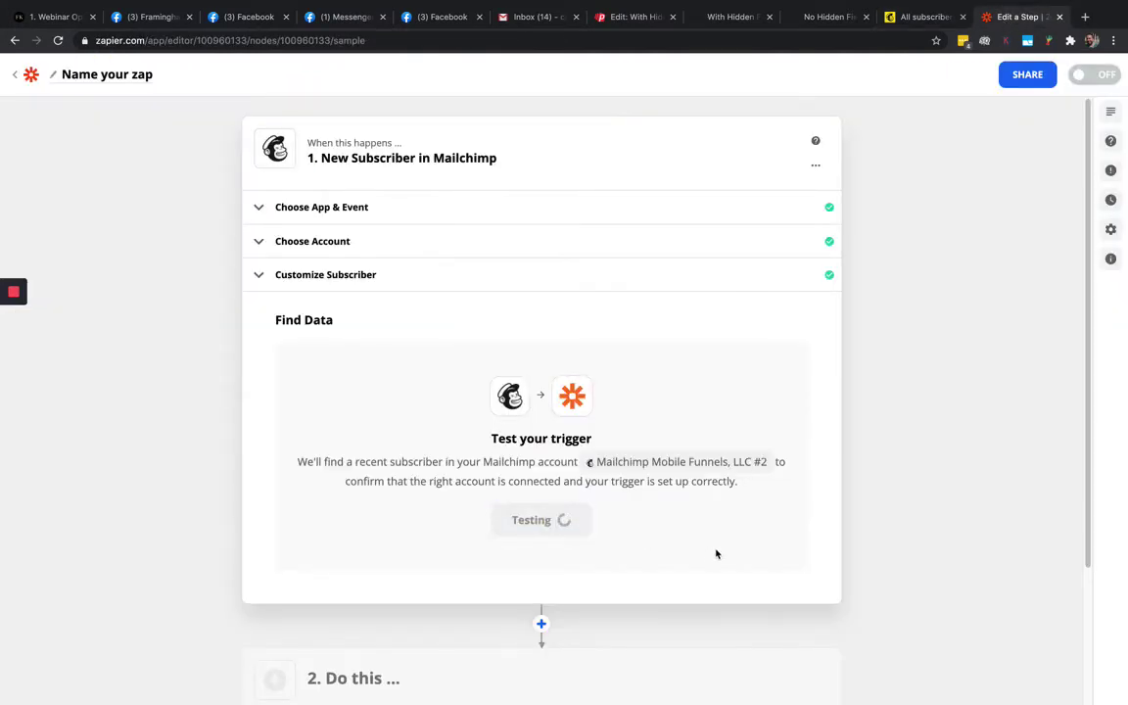
Compare the found sample subscriber with Mailchimp contacts and accept it to proceed to step 2
scroll(816, 524, "down", 5)
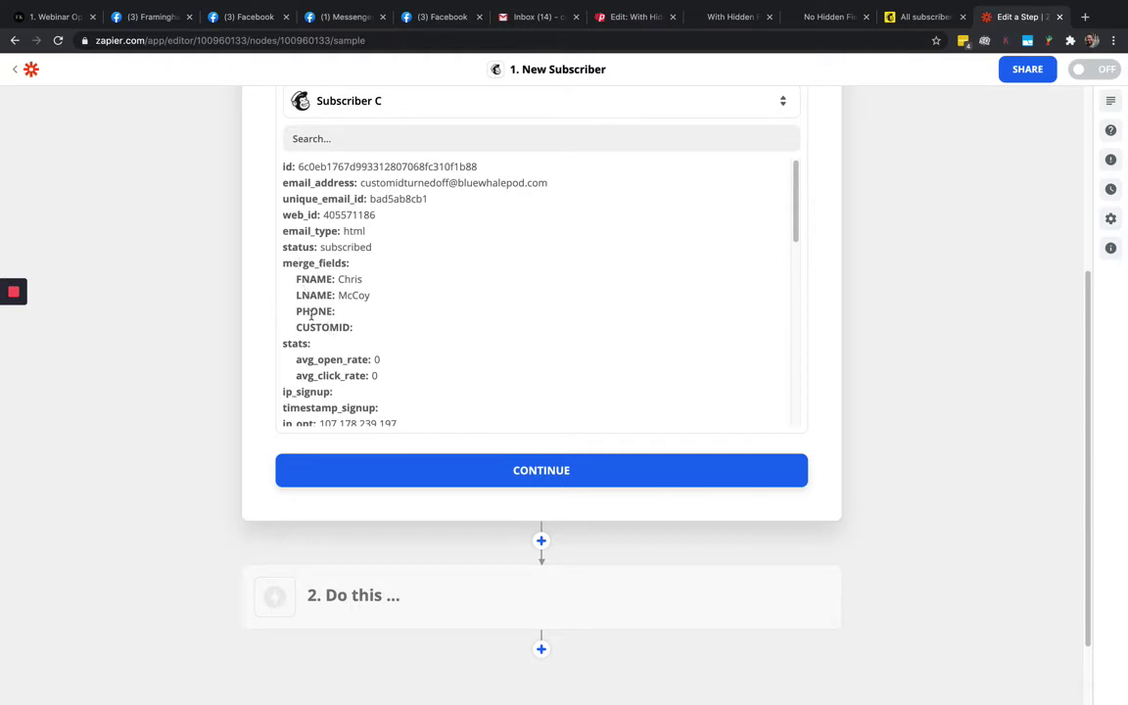
left_click(920, 17)
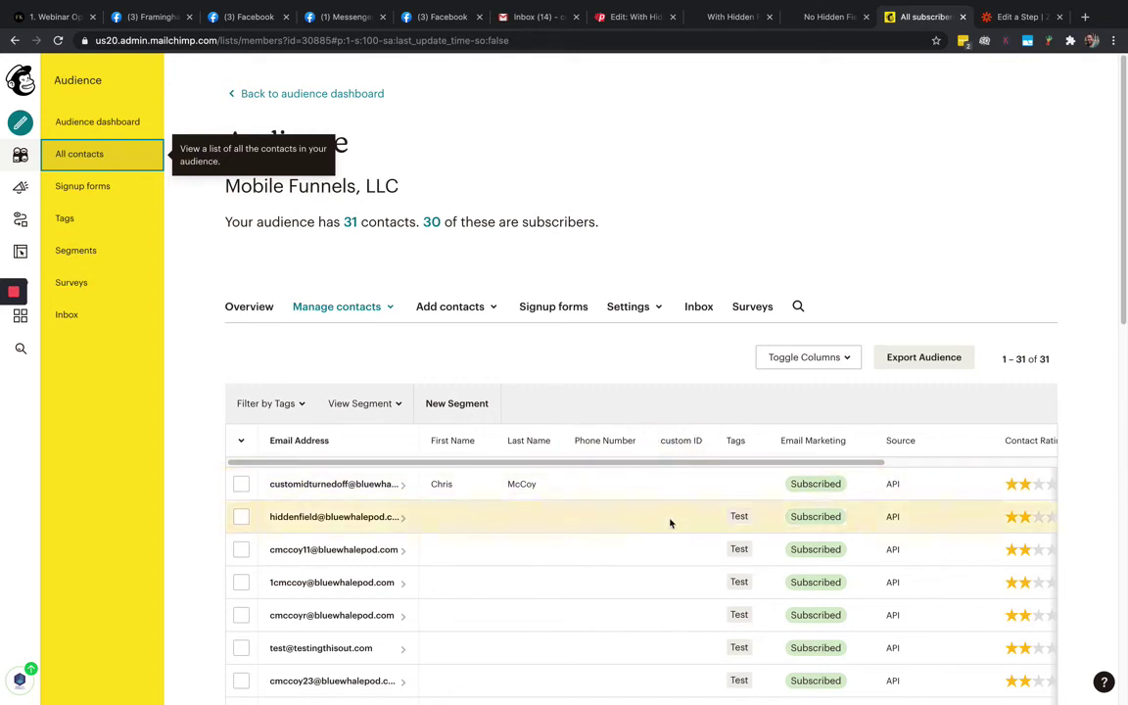
left_click(1016, 16)
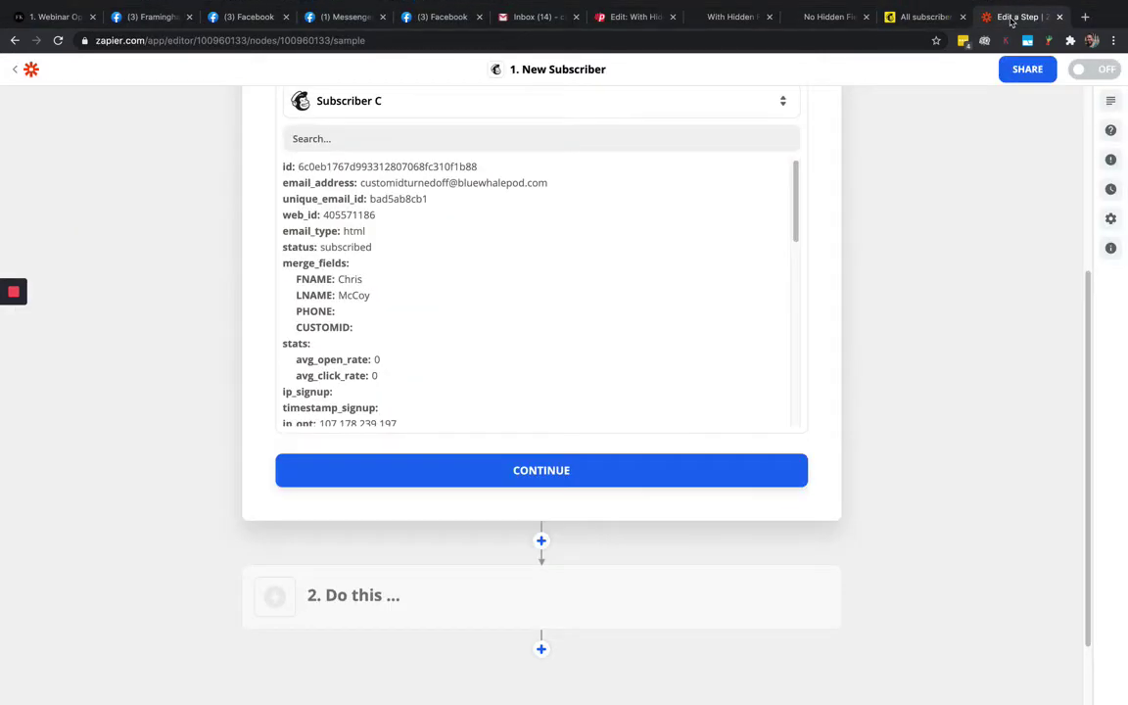
left_click(529, 472)
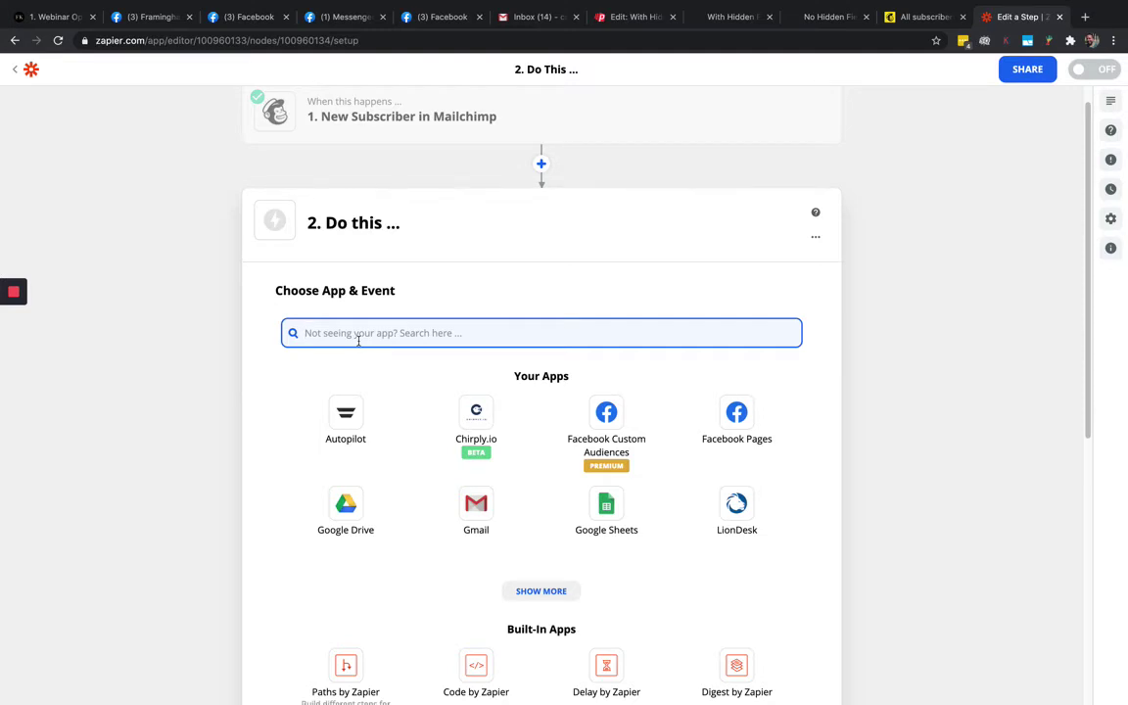
Search 'fil' and pick Filter by Zapier as the step 2 app
type("fil")
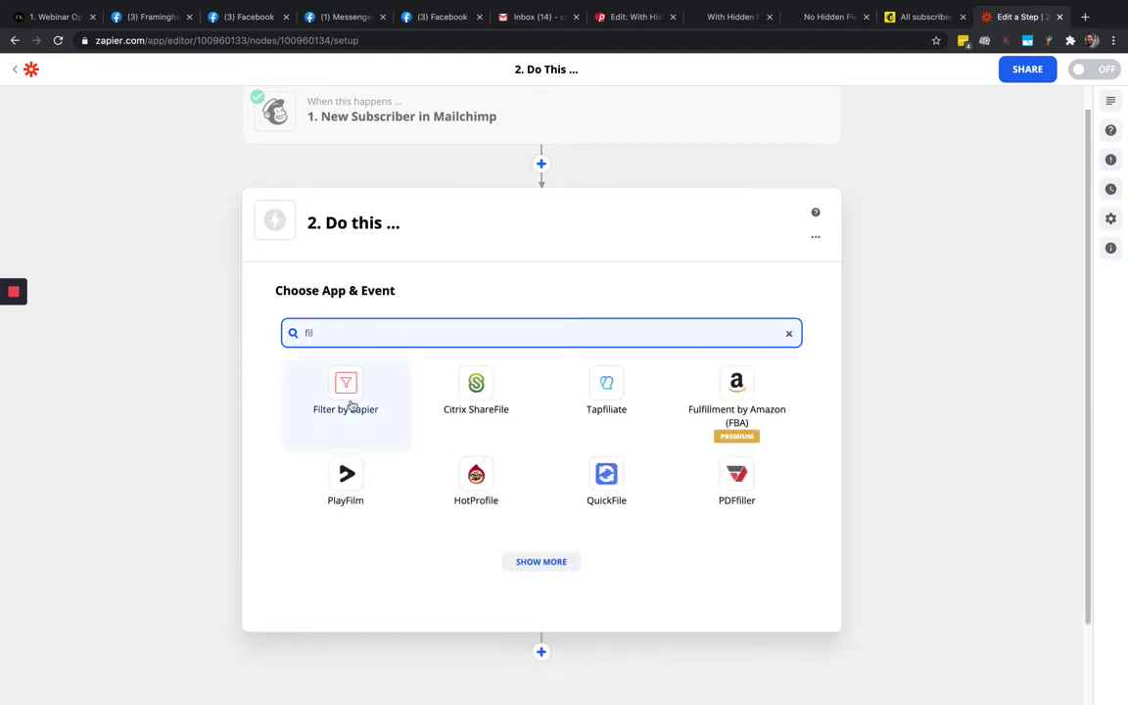
left_click(347, 385)
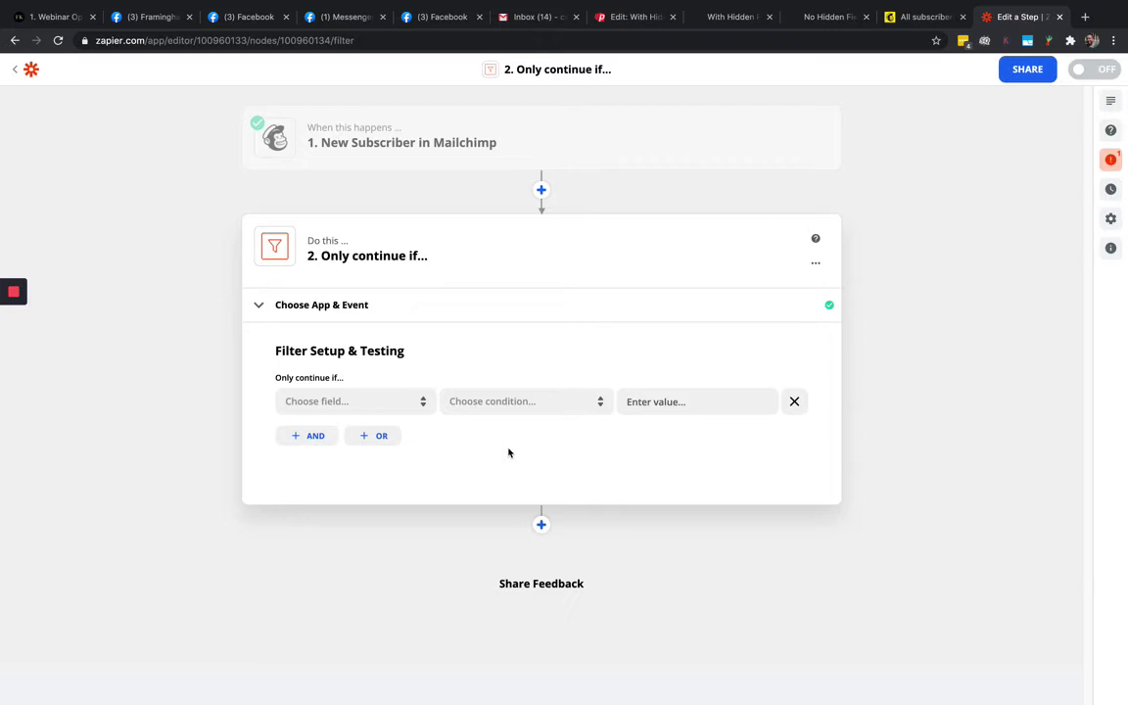
Check Mailchimp's audience tags and Phonesites editor settings, then open the filter's field list
left_click(926, 16)
left_click(110, 220)
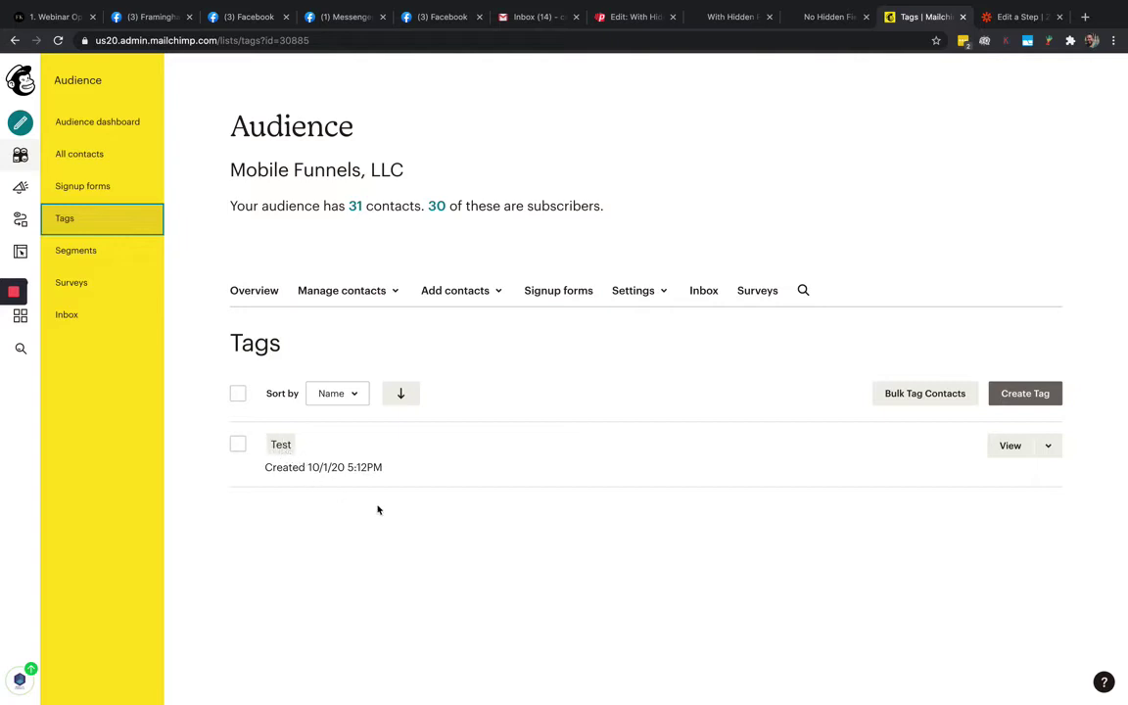
left_click(1019, 18)
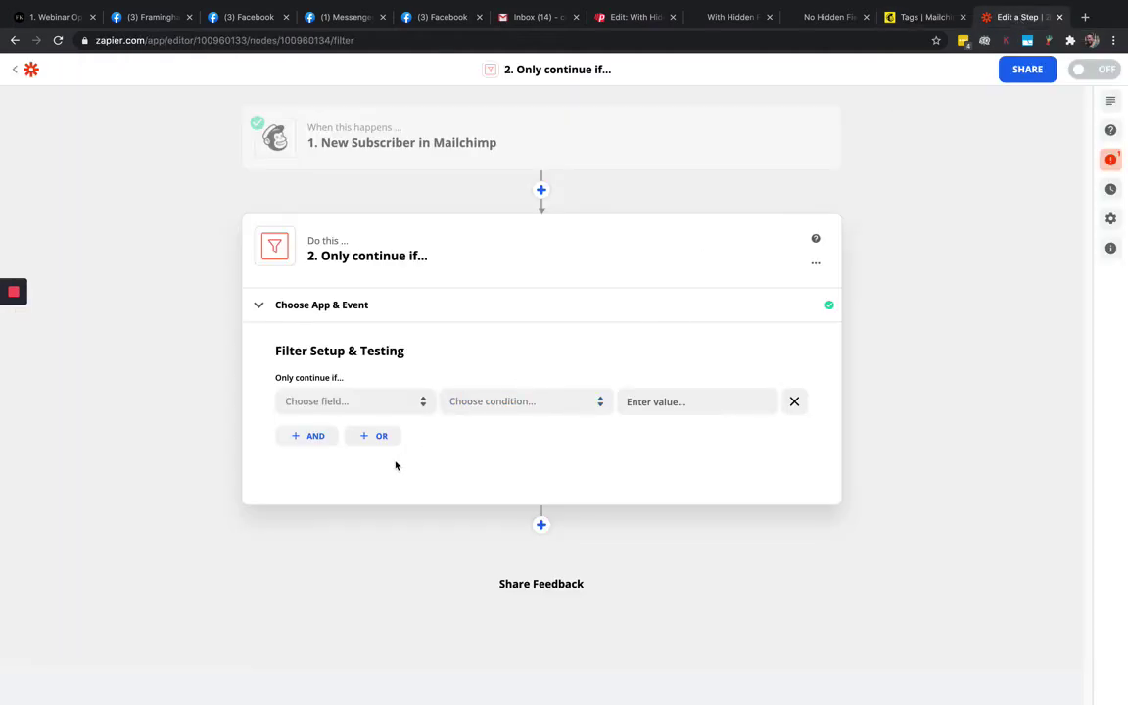
left_click(337, 403)
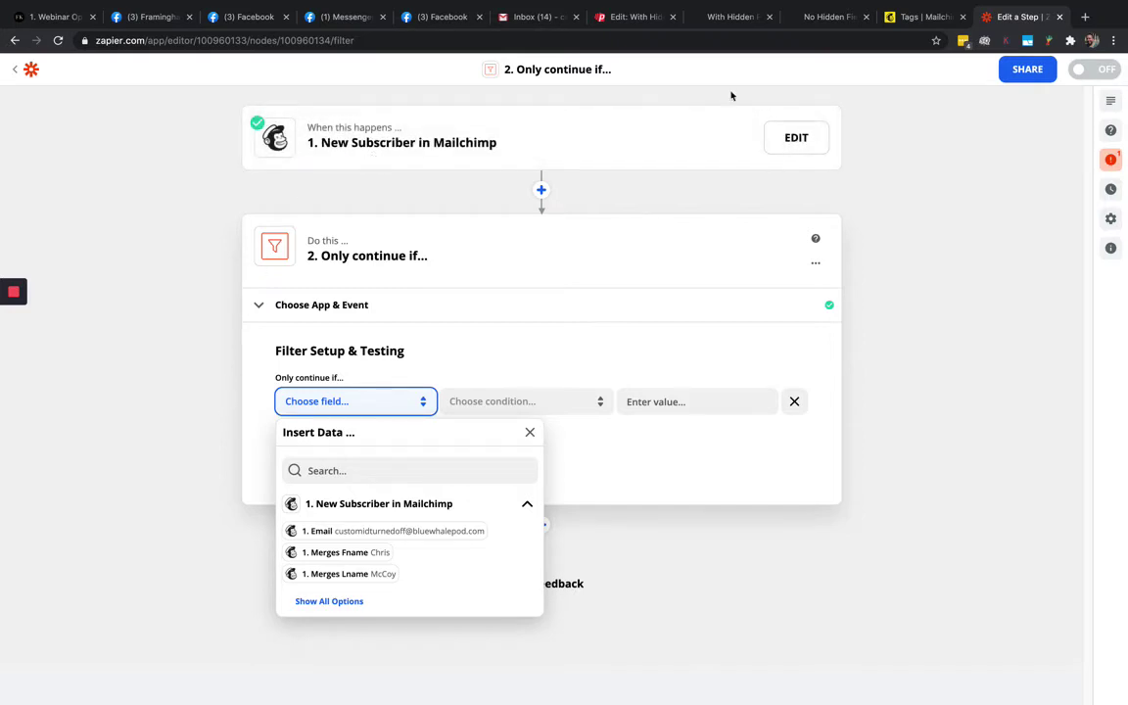
left_click(916, 16)
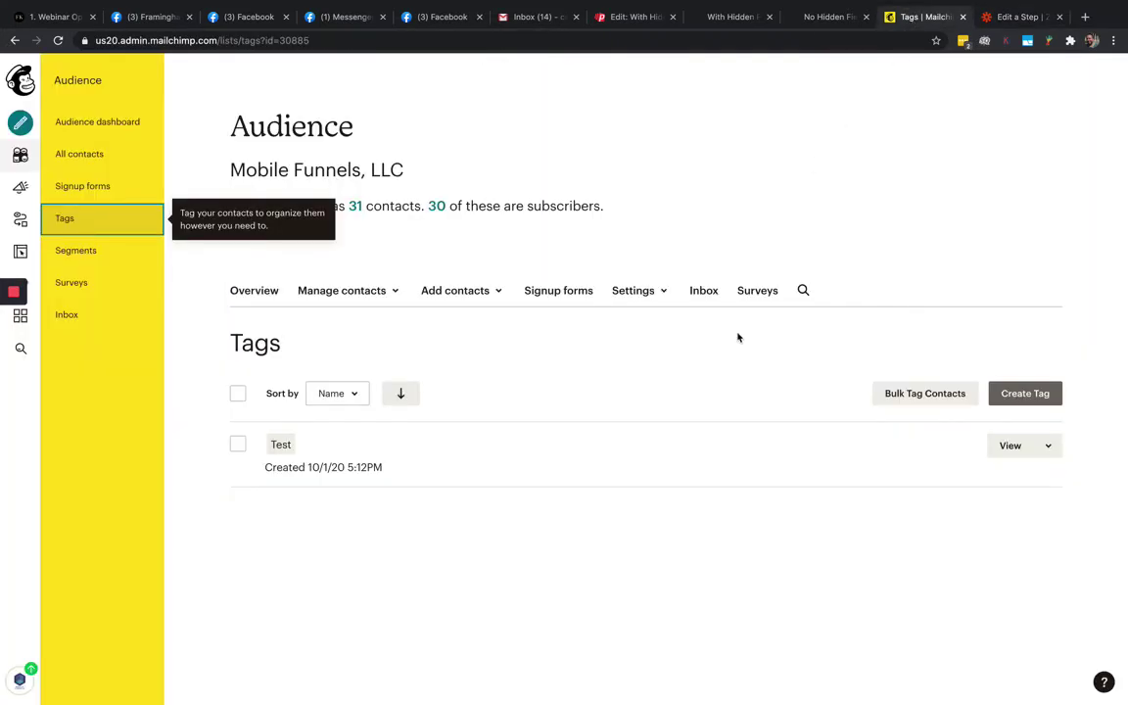
left_click(646, 16)
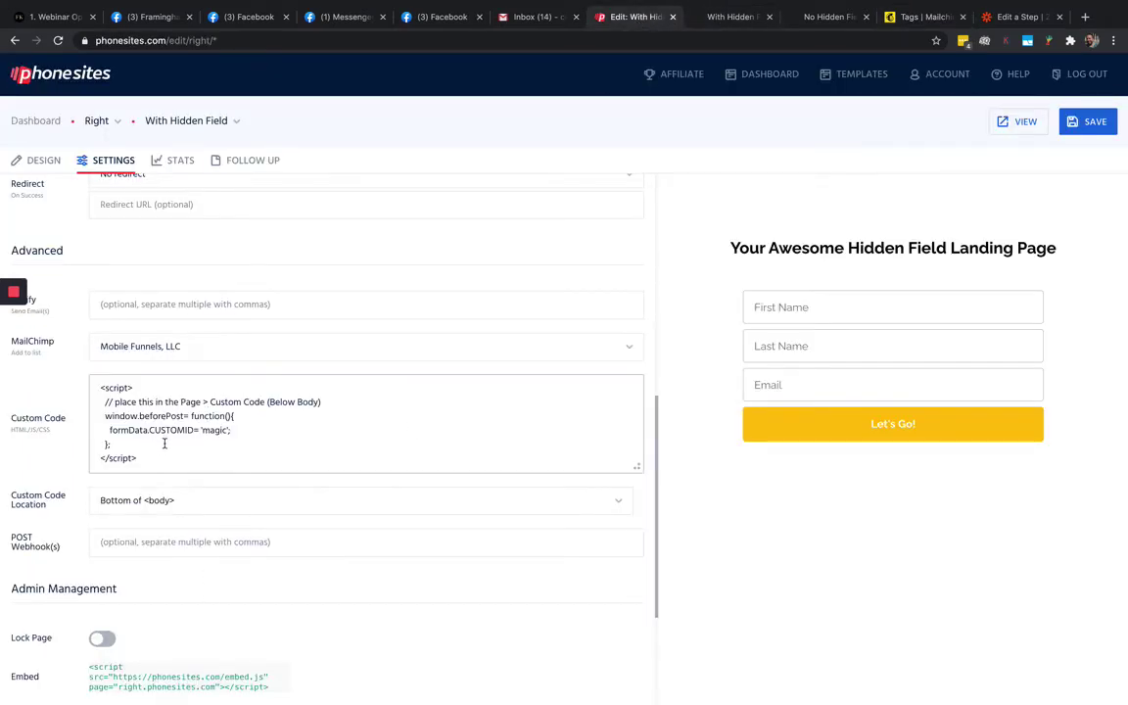
left_click(1018, 17)
left_click(335, 410)
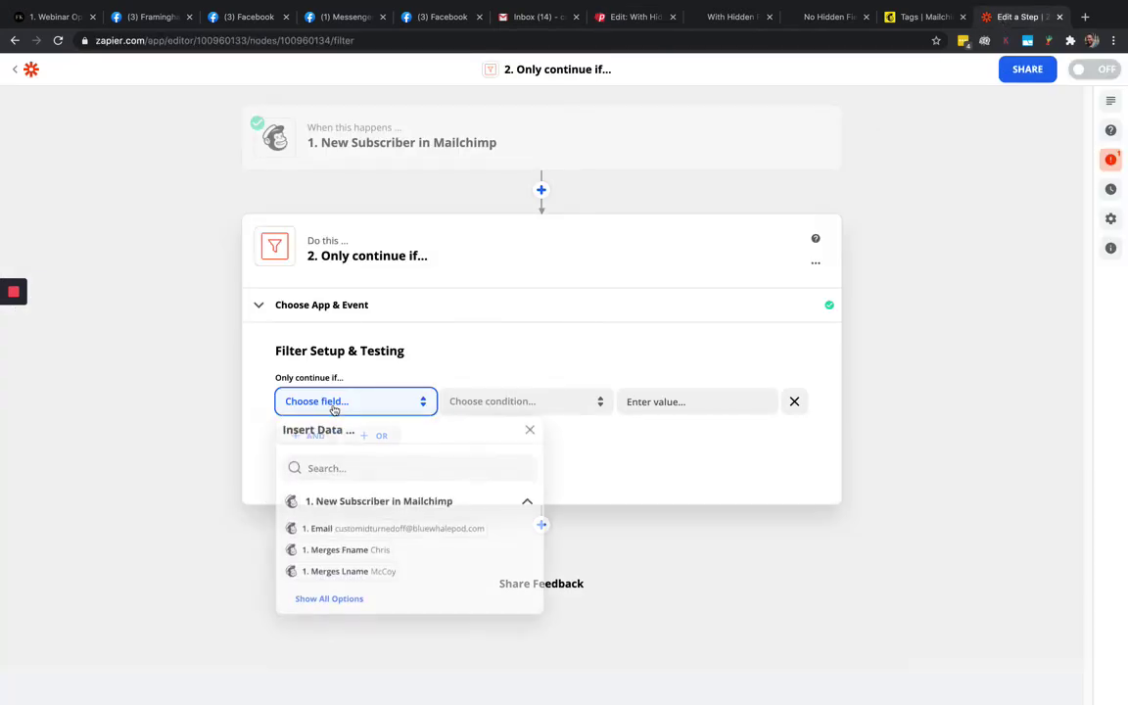
Show all fields, search 'cus' and pick Merge Fields Customid as the filter field
left_click(329, 601)
scroll(405, 616, "down", 1)
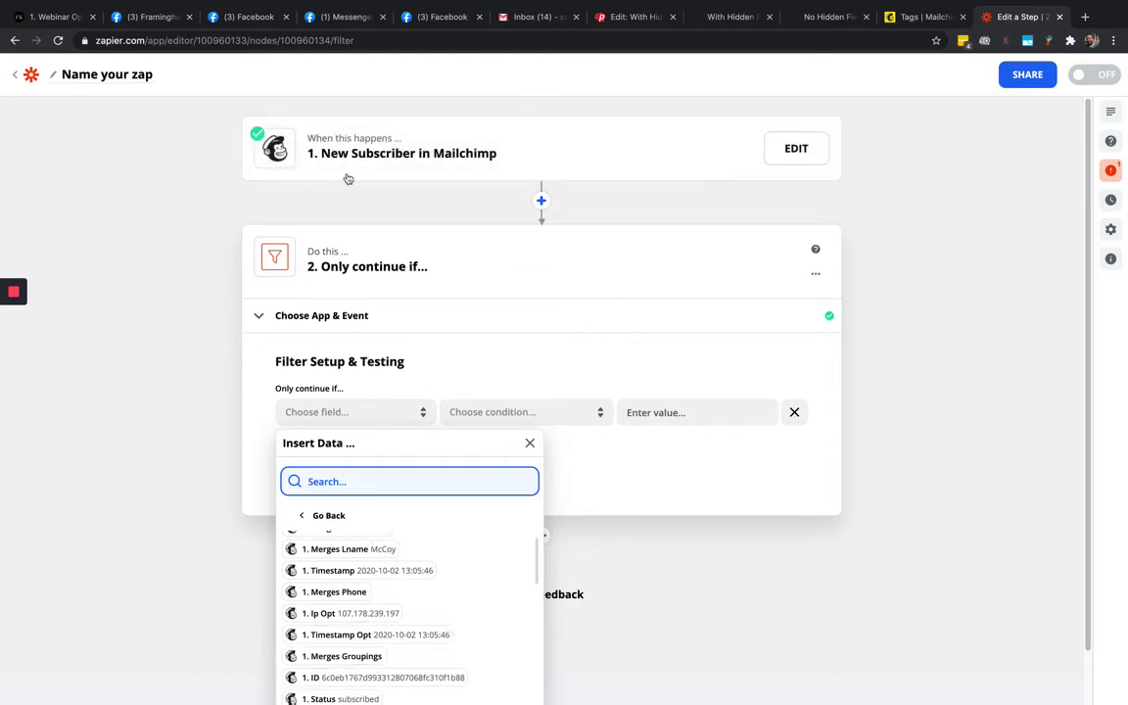
scroll(167, 500, "down", 1)
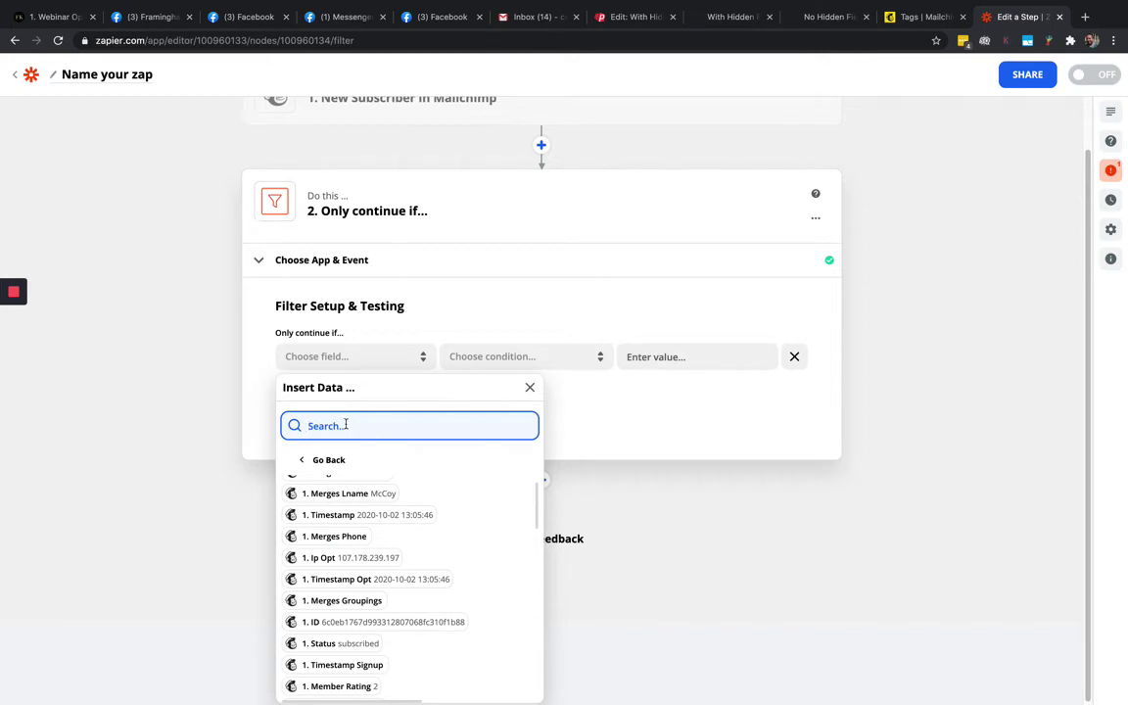
type("cust")
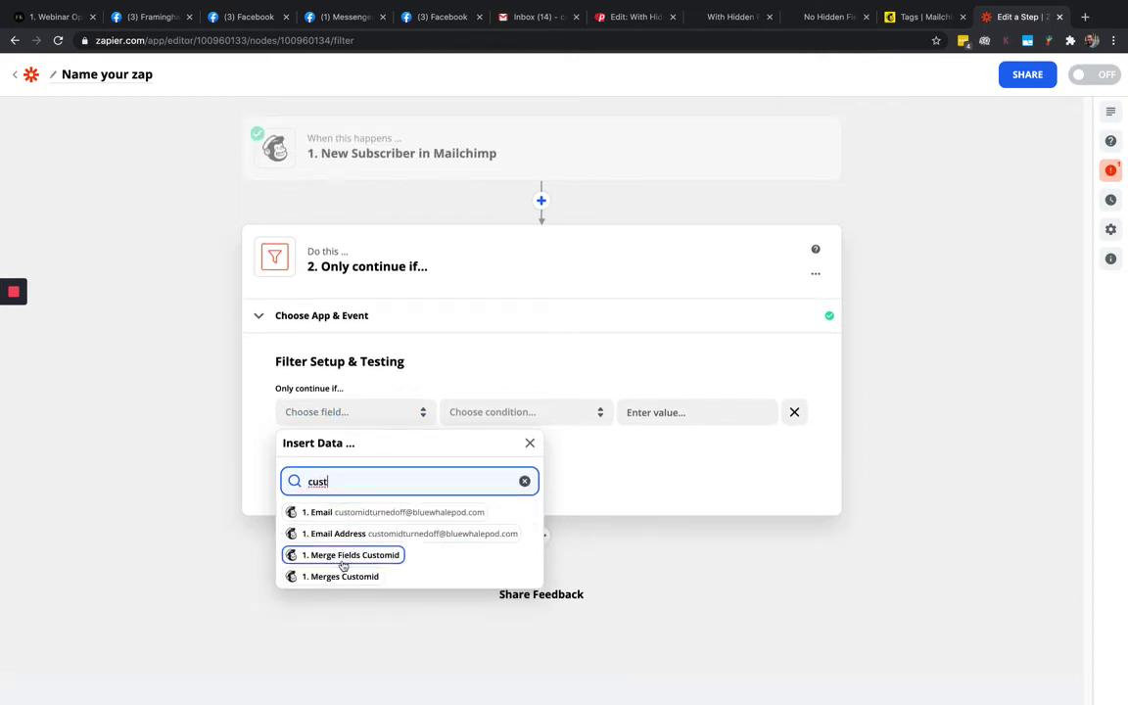
left_click(373, 557)
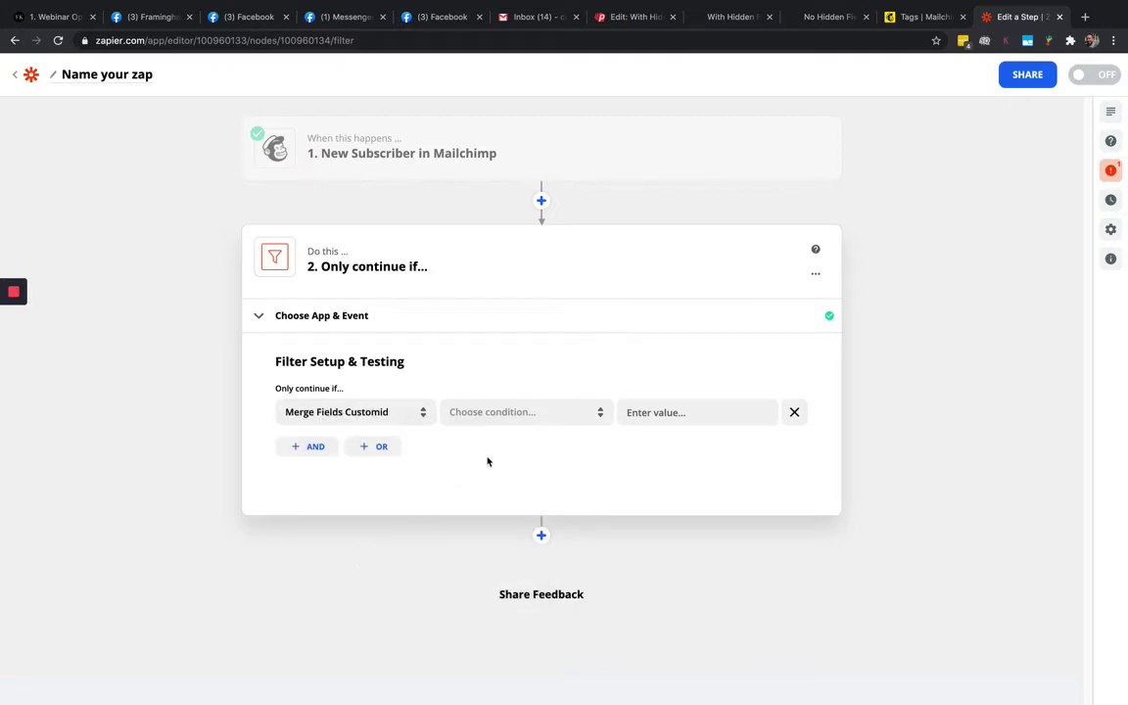
Set the filter condition to (Text) Contains and move to its value field
left_click(481, 415)
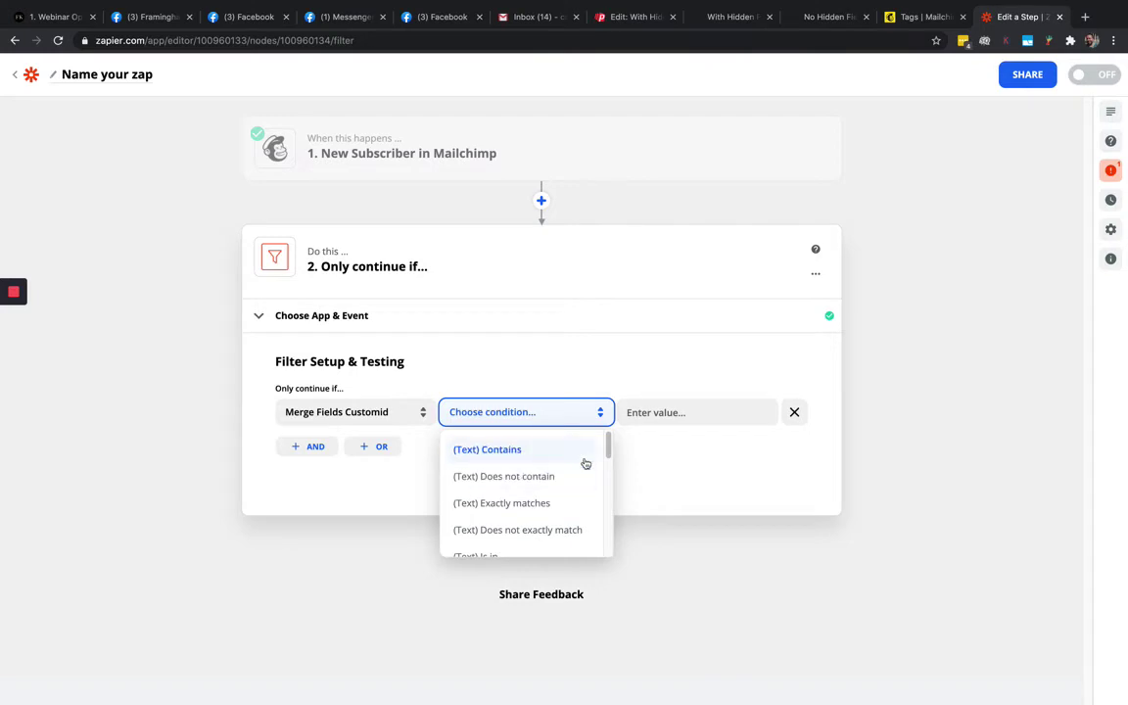
left_click_drag(608, 447, 608, 443)
left_click(495, 452)
left_click(657, 412)
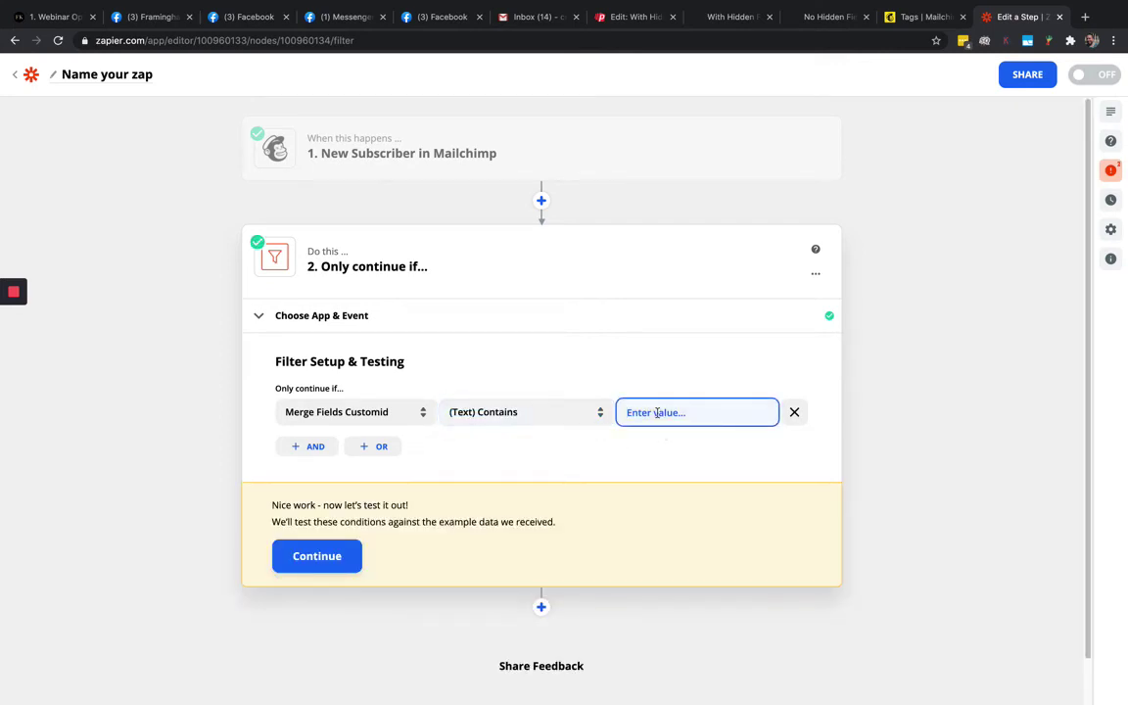
Enter 'magic' as the Contains value after checking the hidden CUSTOMID value in Phonesites
type("ma")
key("BackSpace")
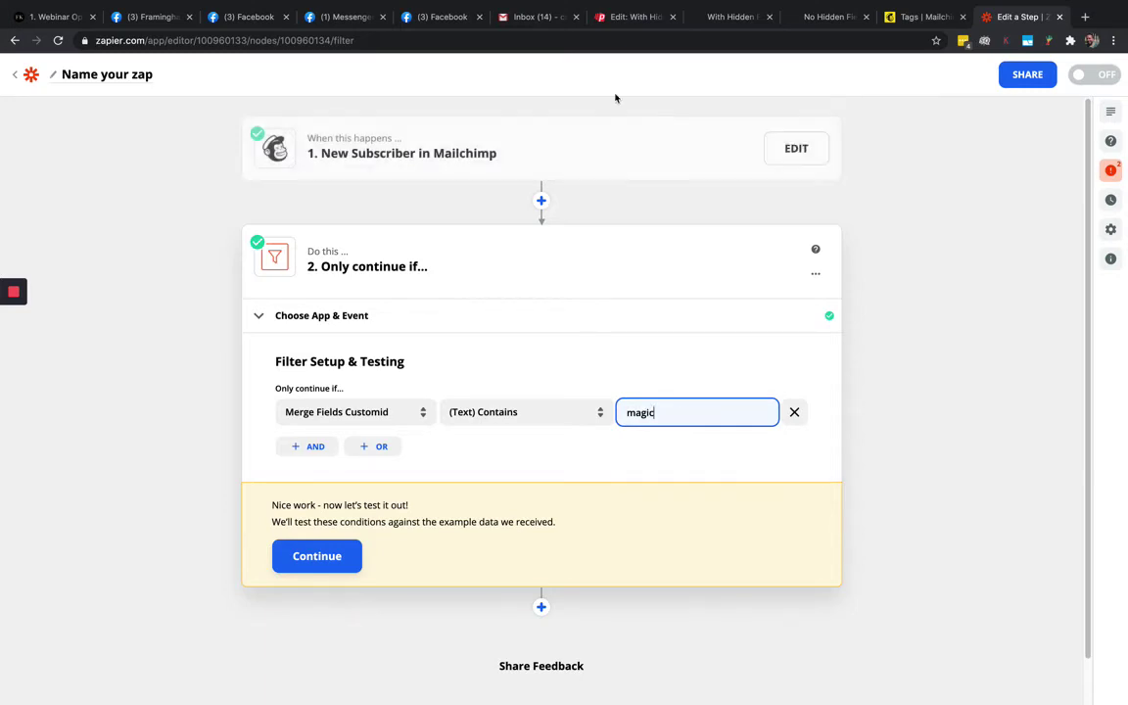
left_click(607, 16)
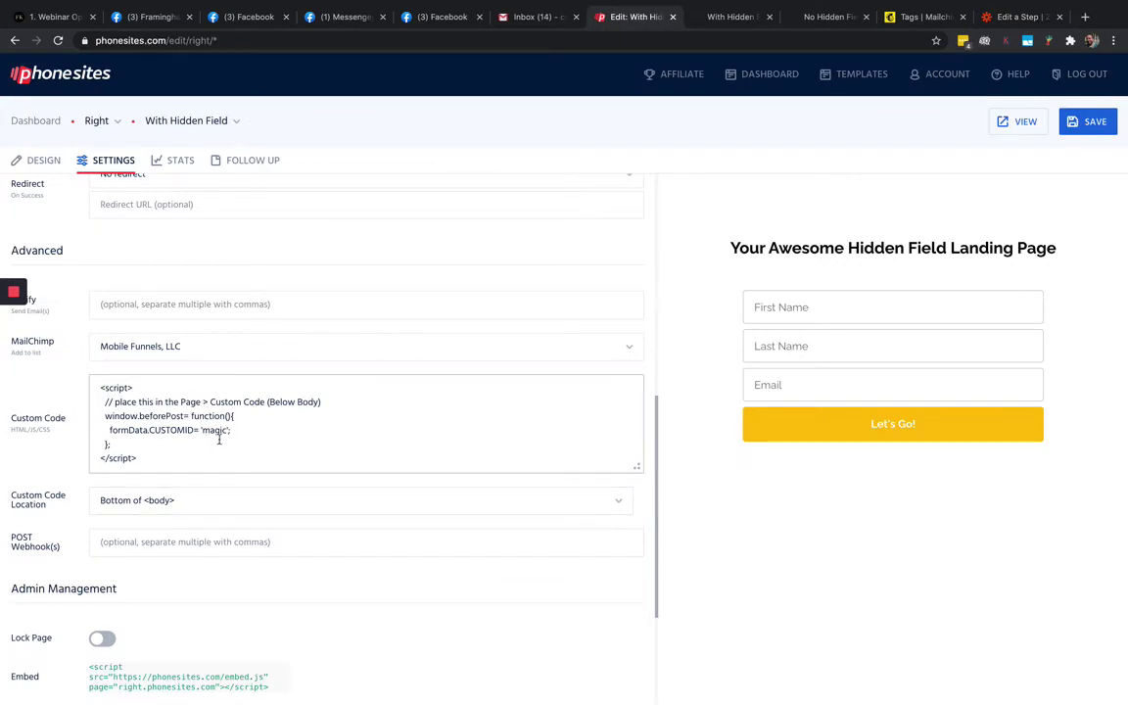
left_click(830, 17)
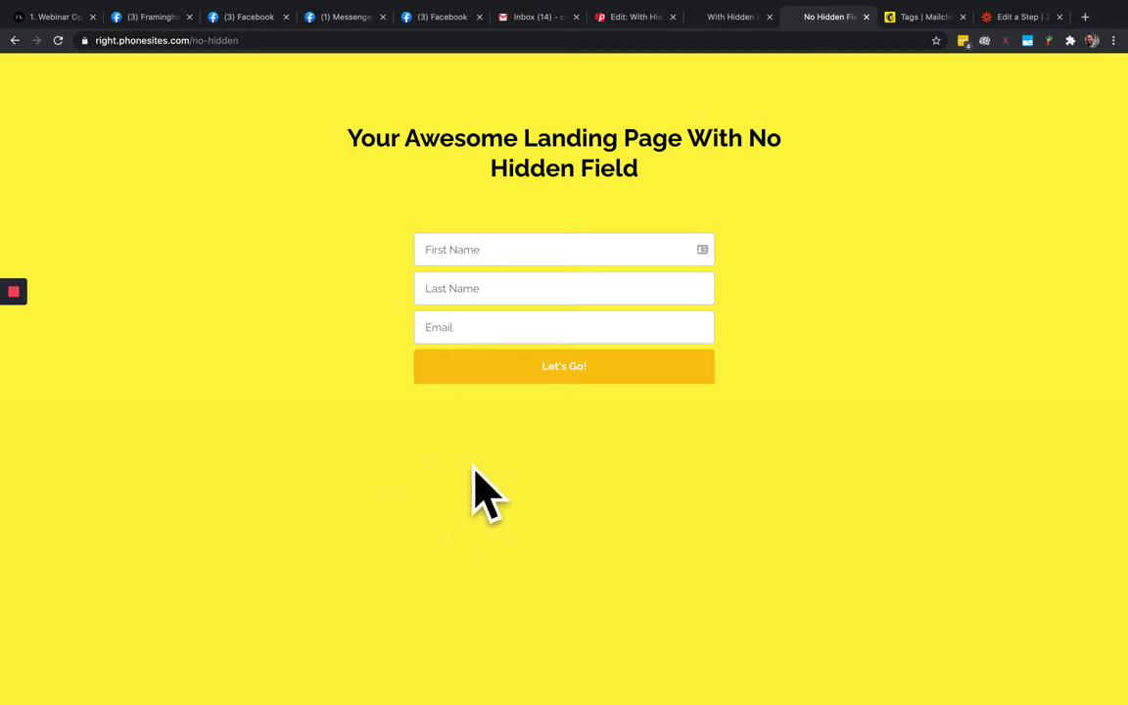
left_click(1016, 21)
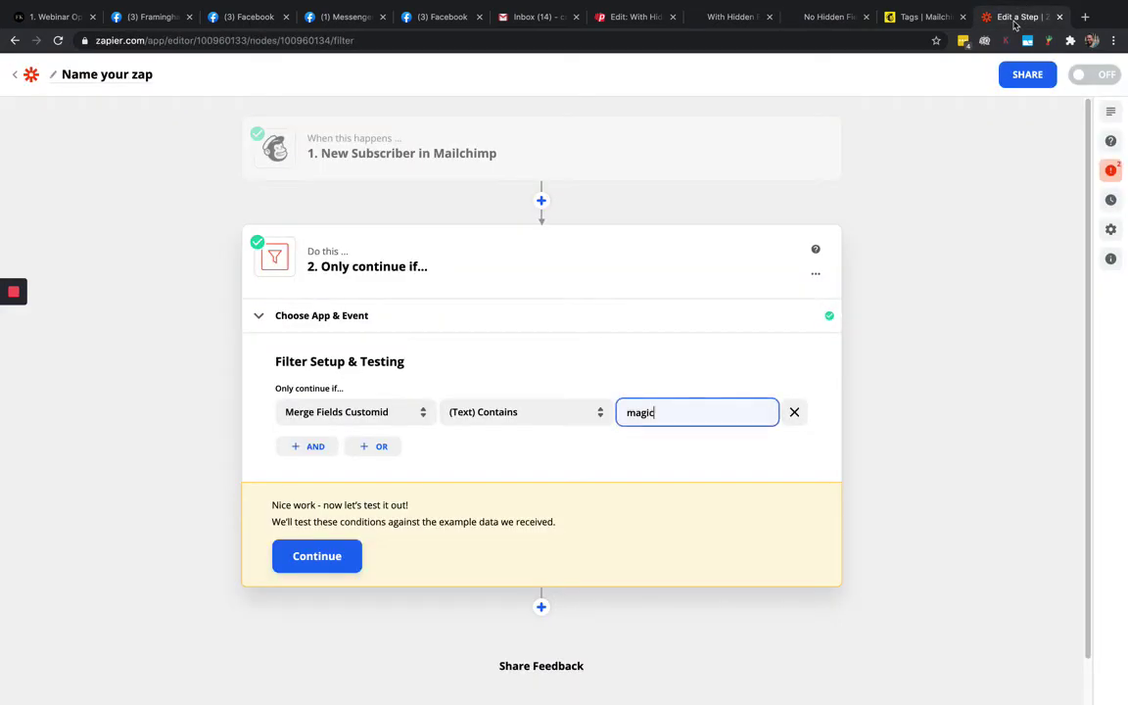
left_click(641, 451)
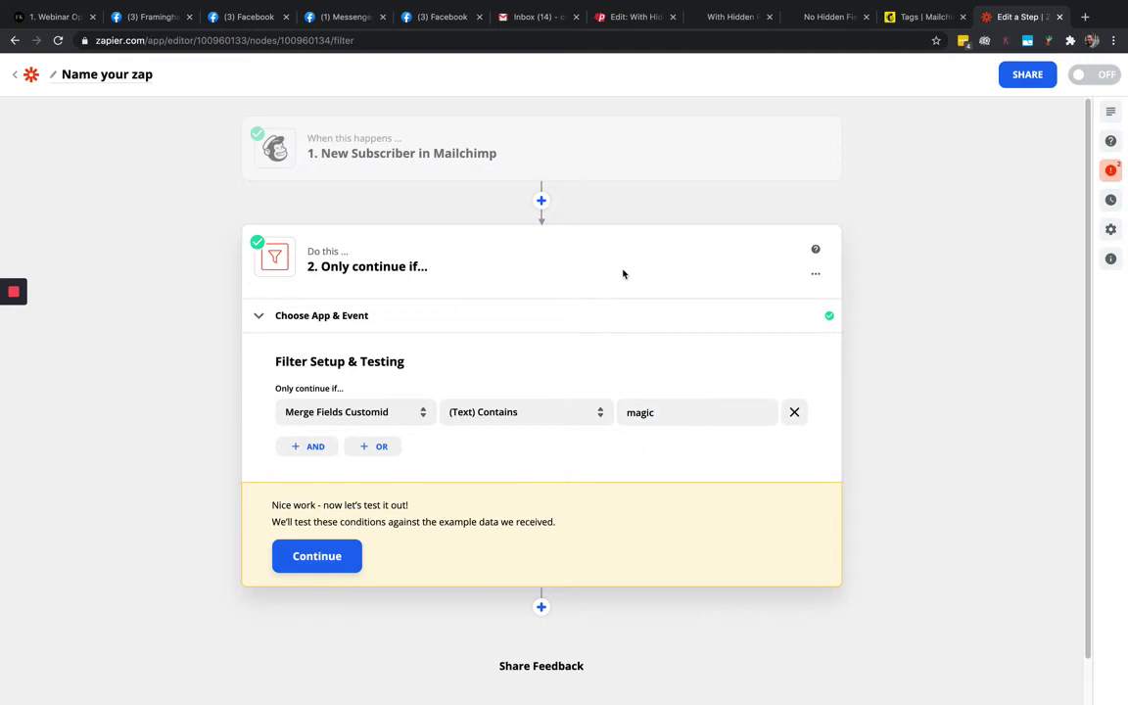
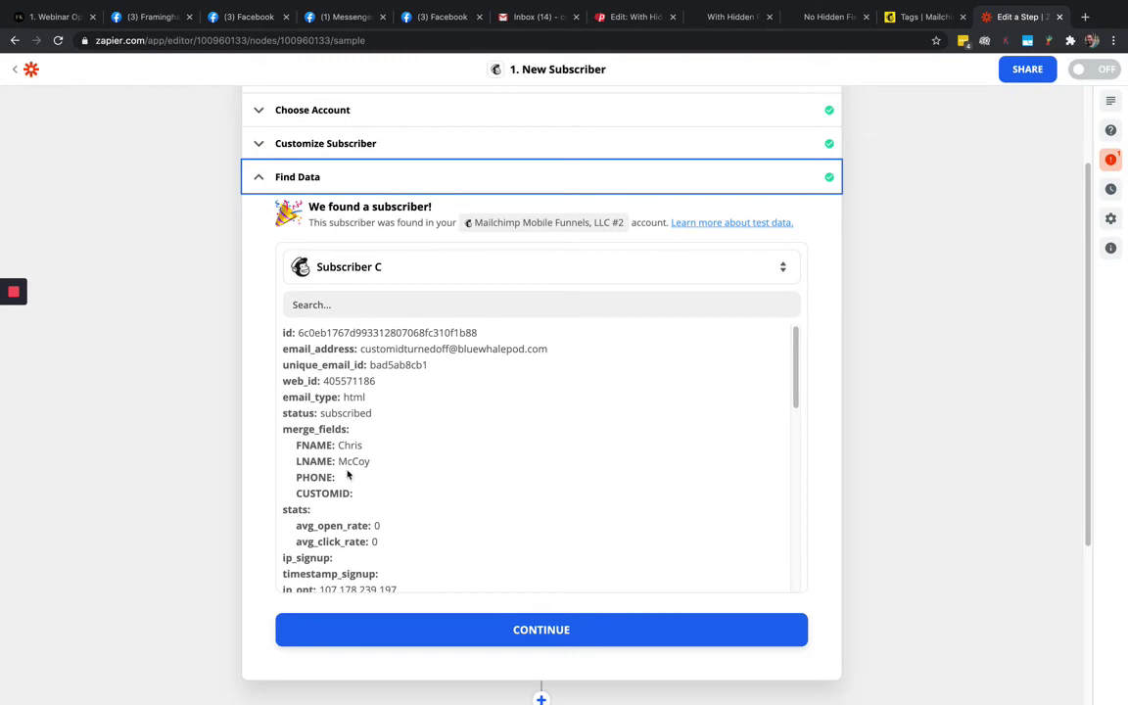
Test the Customid-contains-magic filter on sample data (it would not continue) and add a step below it
left_click(568, 631)
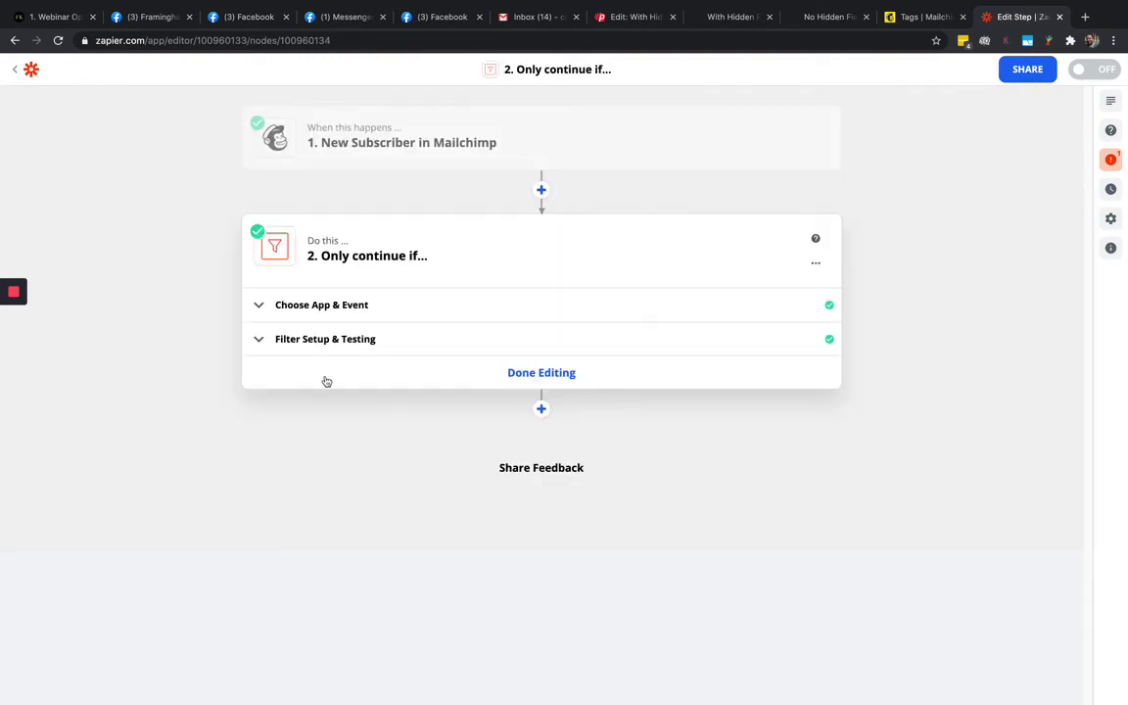
left_click(260, 342)
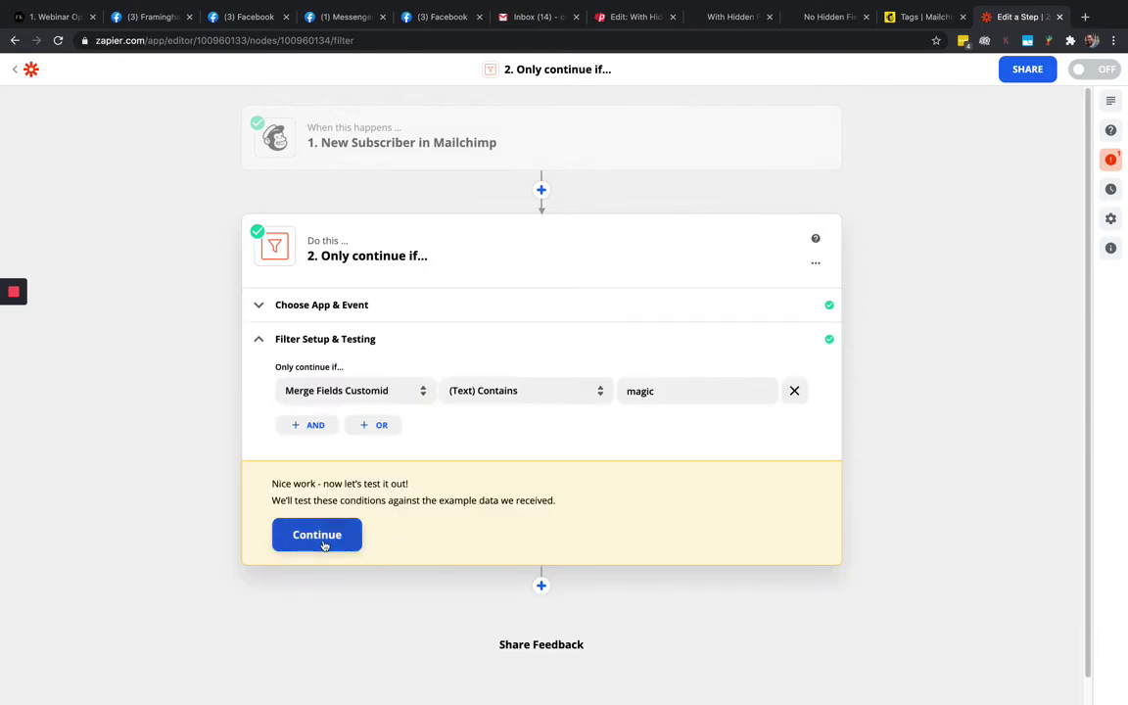
left_click(292, 542)
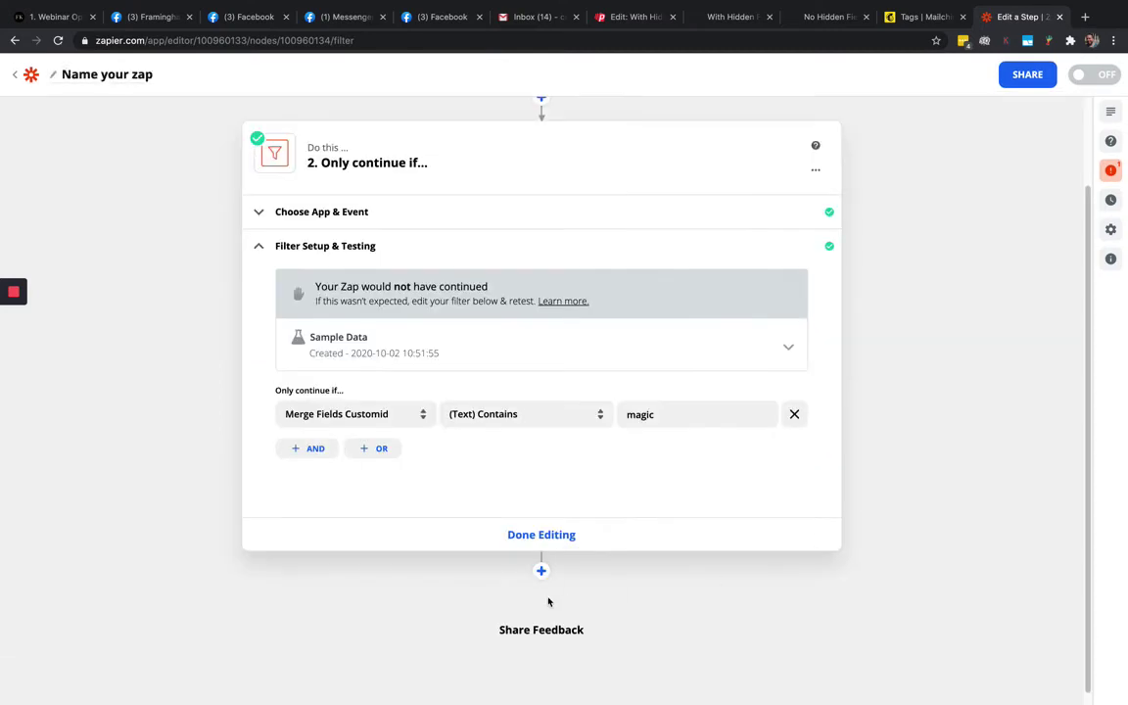
left_click(541, 572)
Choose Mailchimp as the app and Add Subscriber to Tag as the action event
scroll(989, 519, "down", 3)
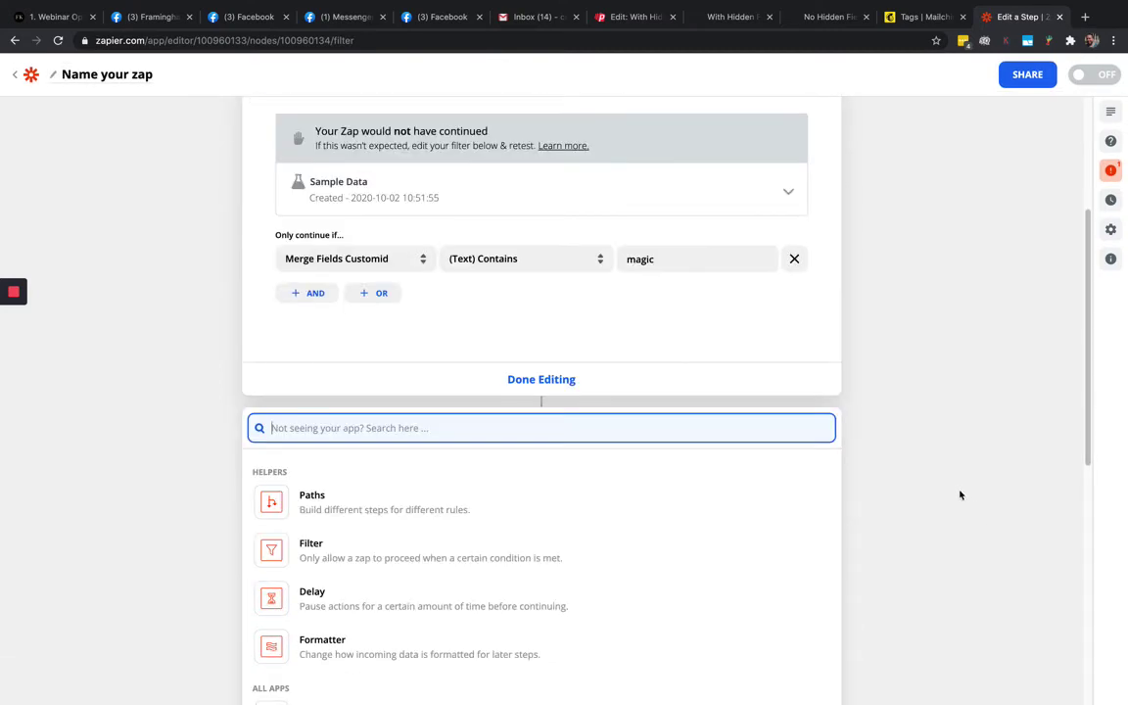
type("mailch")
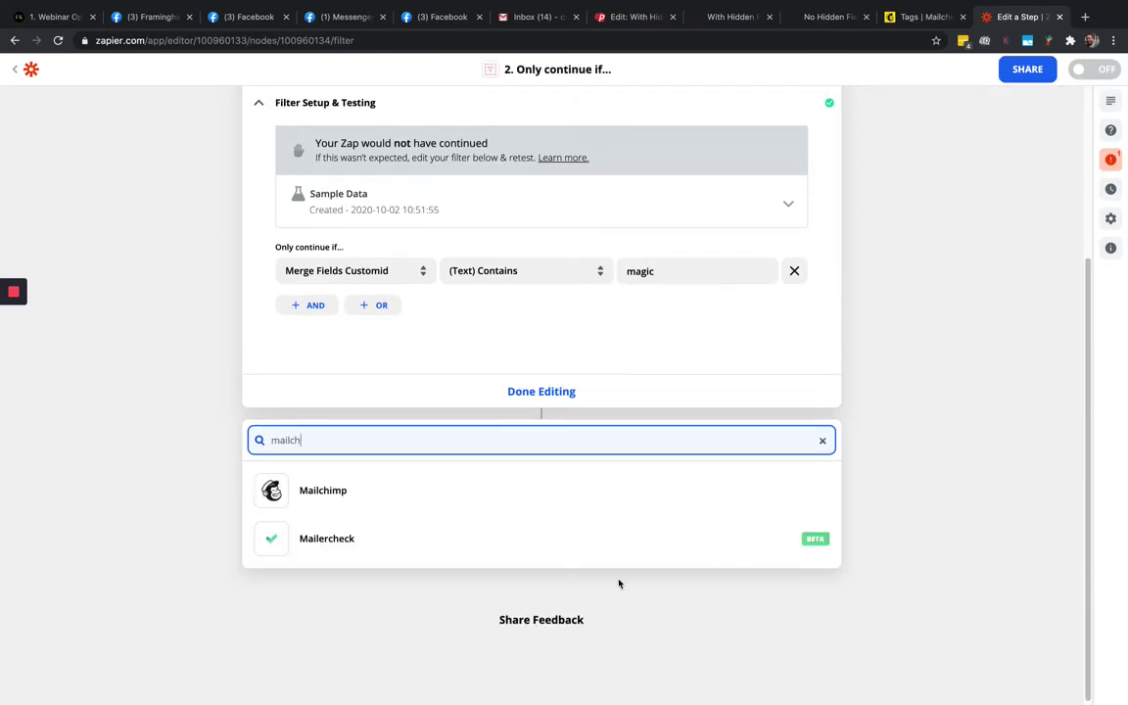
left_click(345, 510)
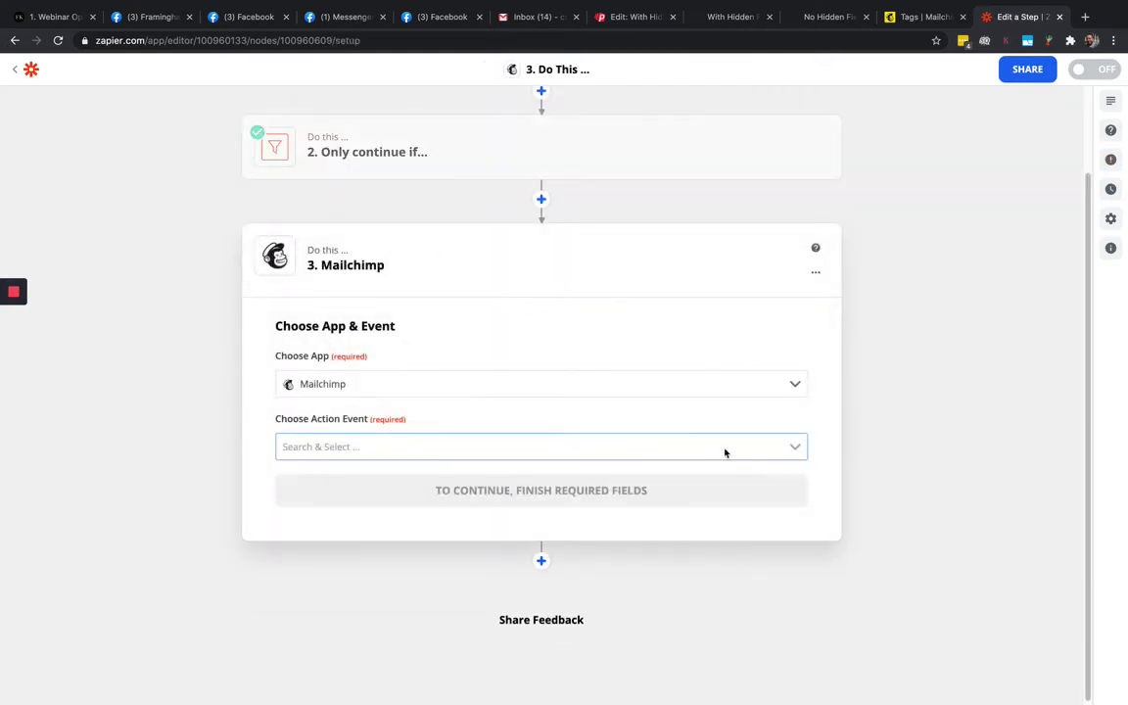
left_click(335, 443)
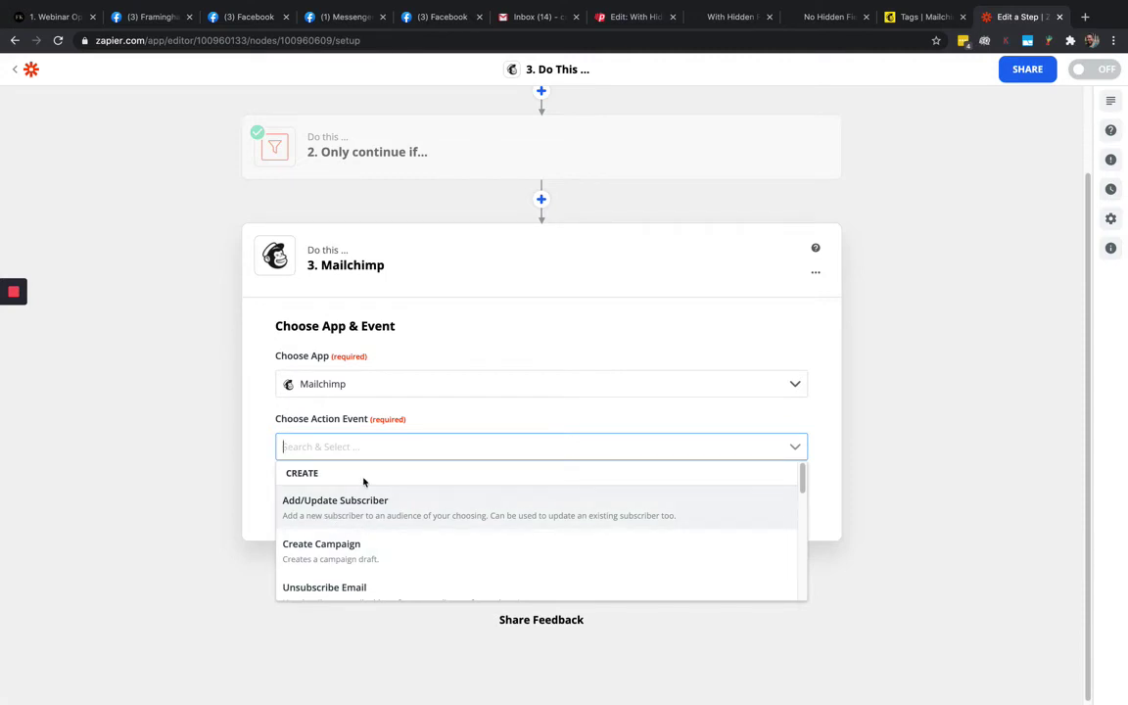
type("tag")
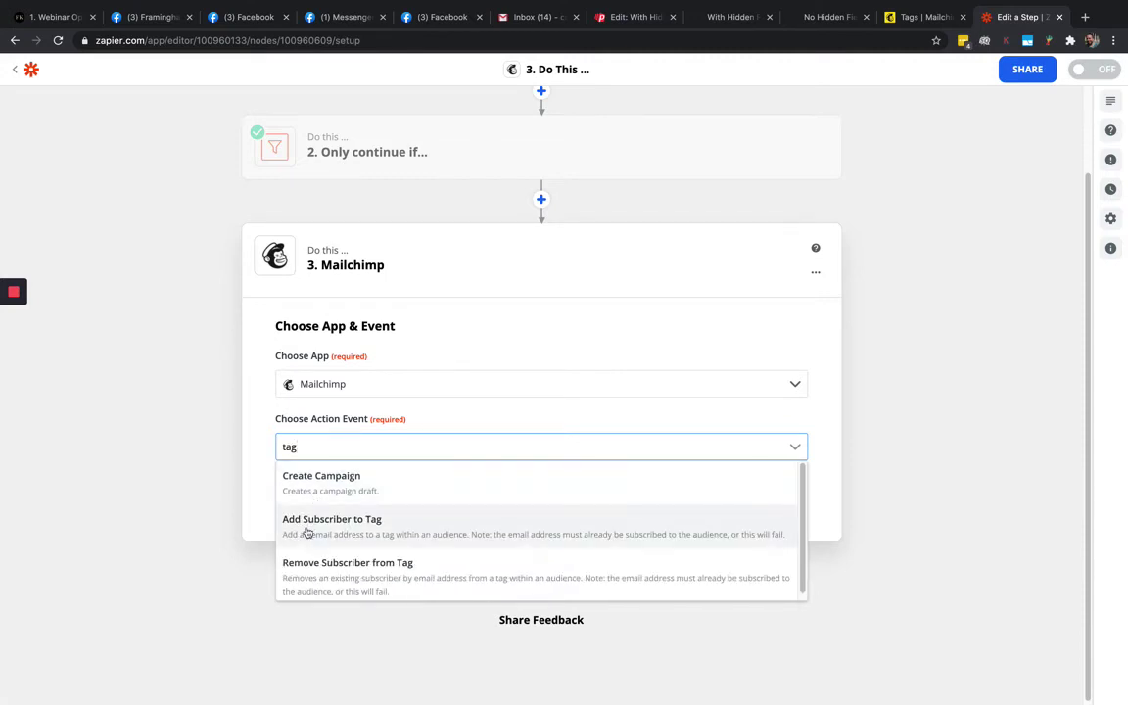
left_click(362, 526)
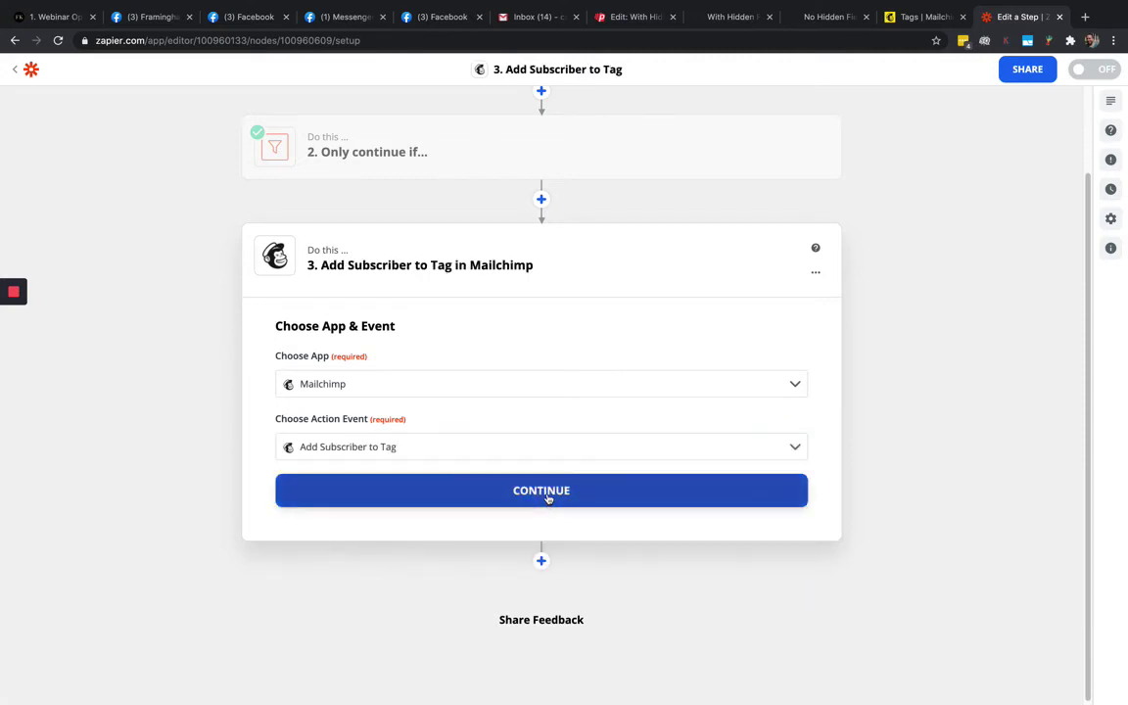
Select the connected Mailchimp account for the tag step
left_click(547, 493)
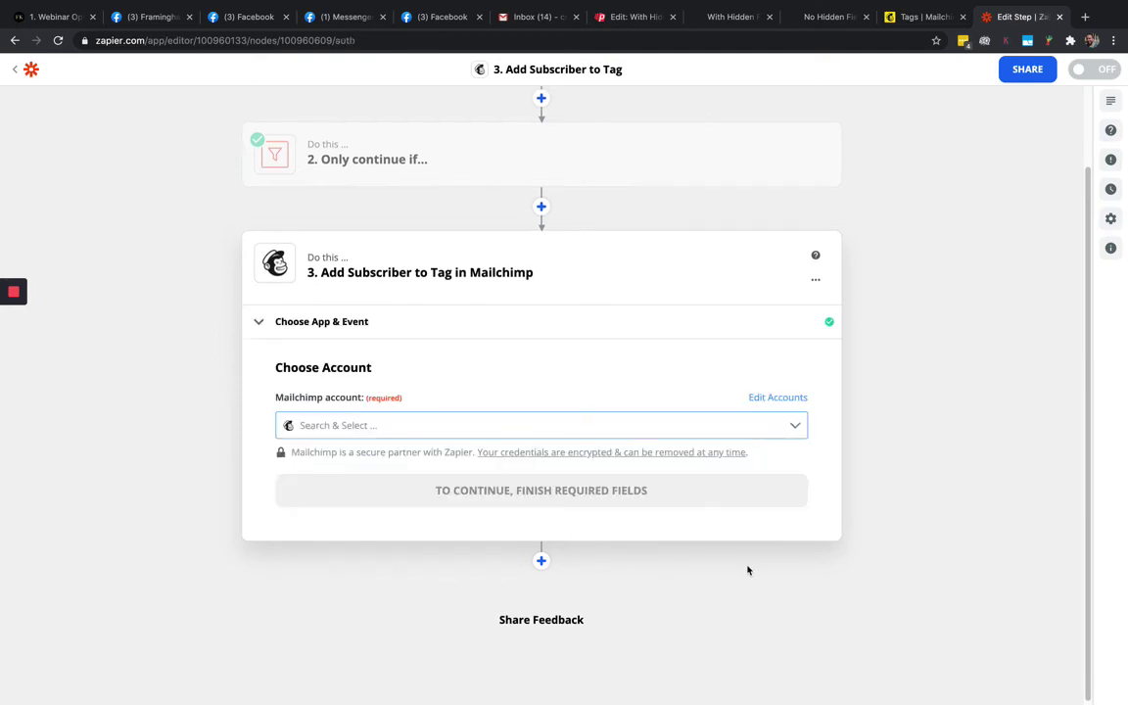
left_click(310, 428)
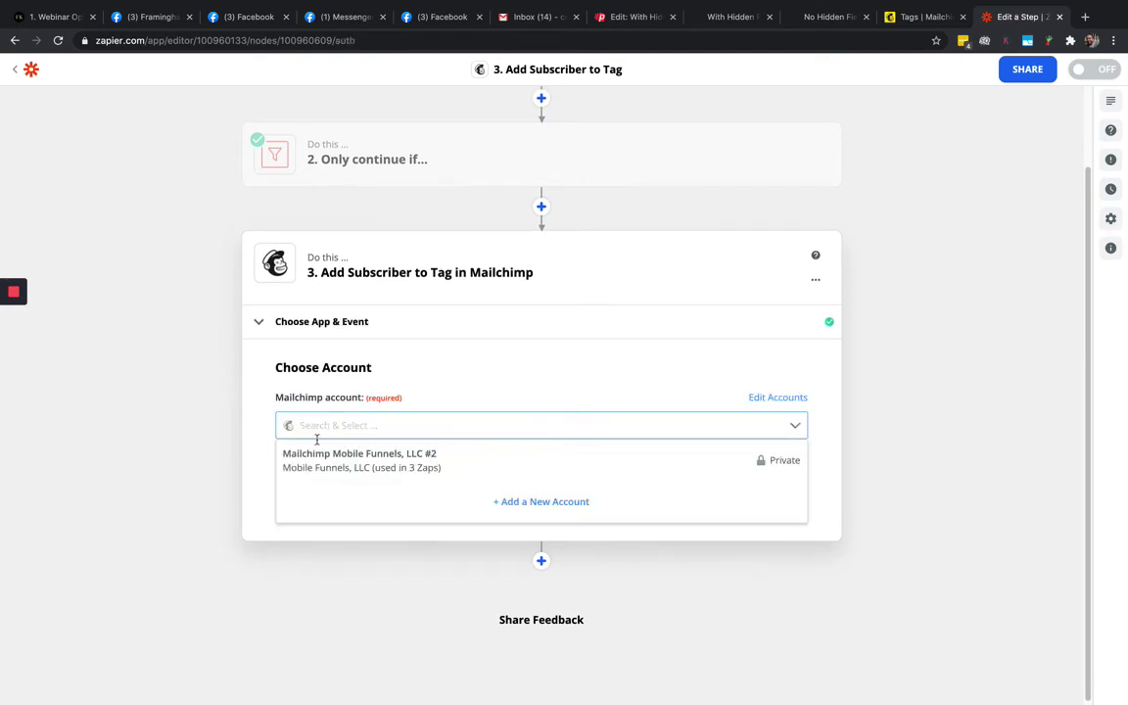
left_click(317, 466)
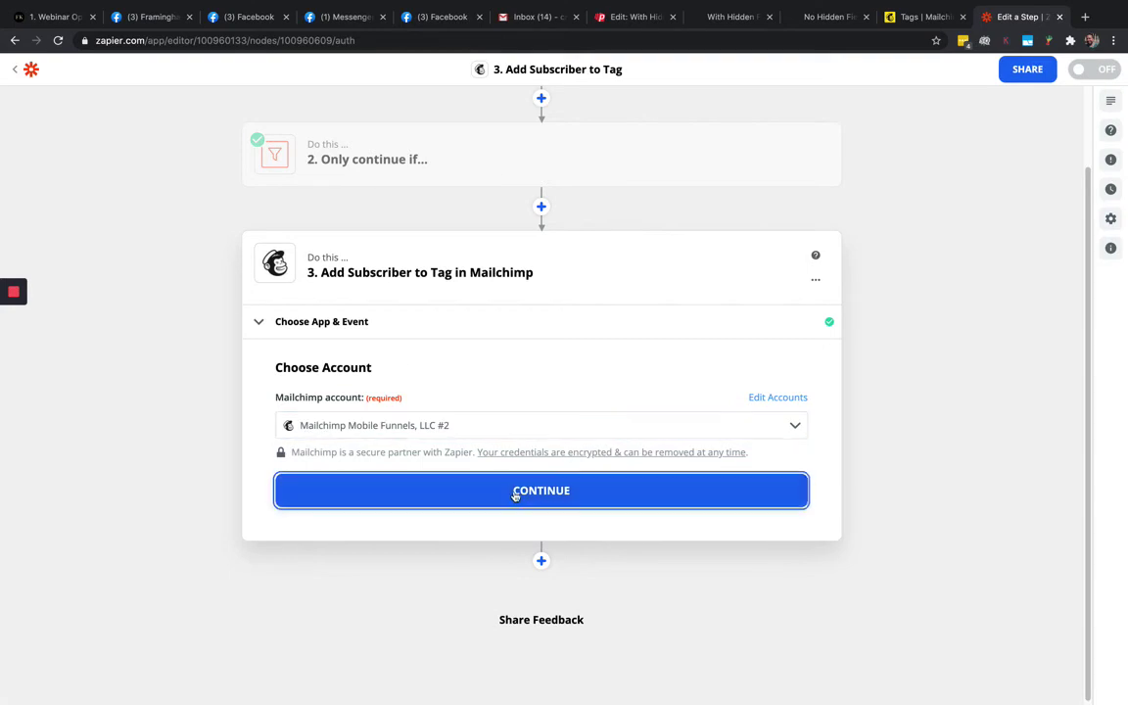
left_click(516, 491)
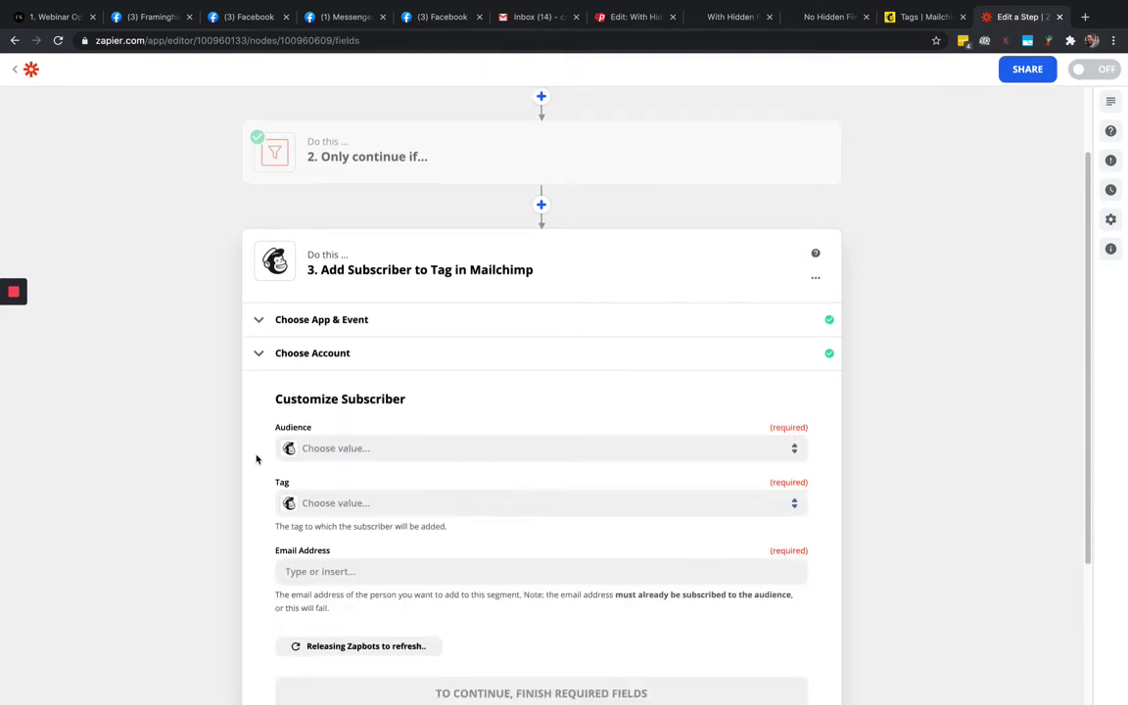
Choose Mobile Funnels, LLC as the audience, then bring up the PhoneSites With Hidden Field settings
left_click(321, 333)
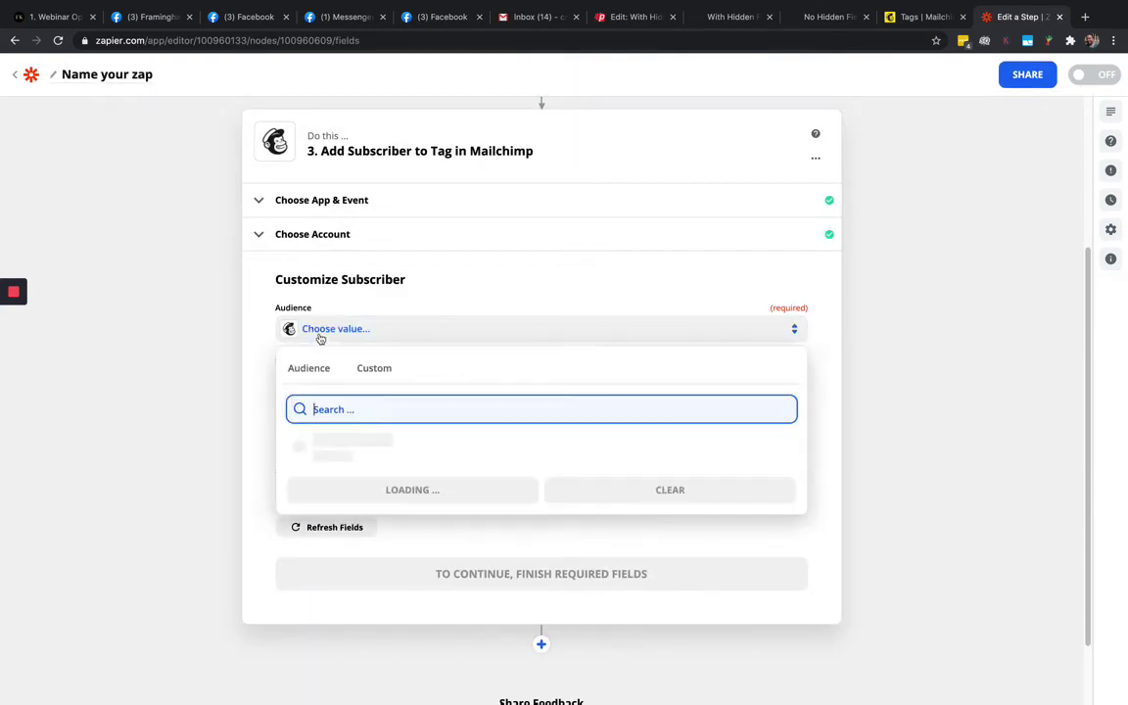
left_click(329, 449)
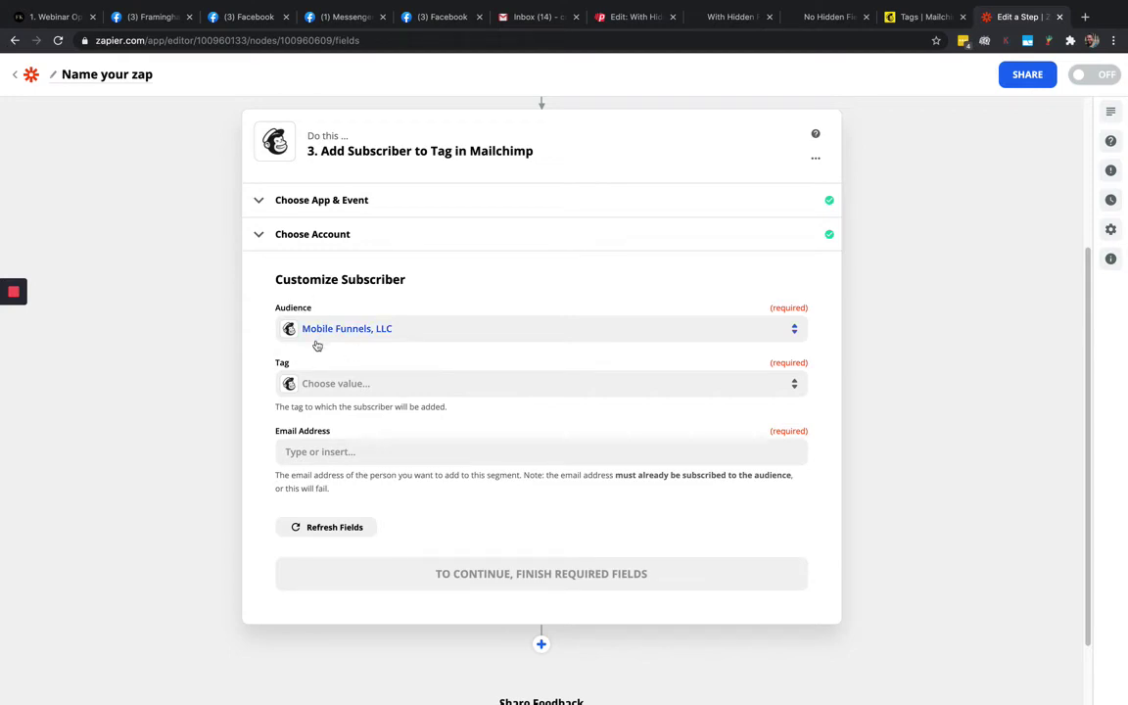
left_click(631, 20)
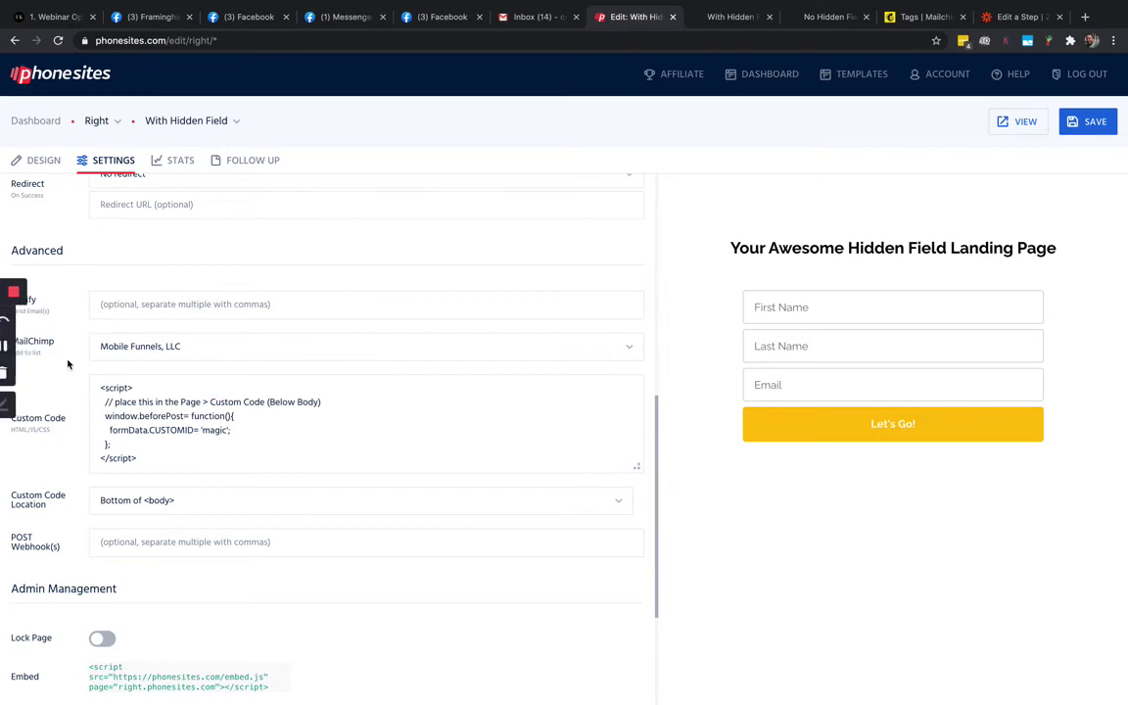
Confirm the PhoneSites form feeds Mobile Funnels, LLC and check the CUSTOMID custom code, then return to Zapier
left_click(186, 343)
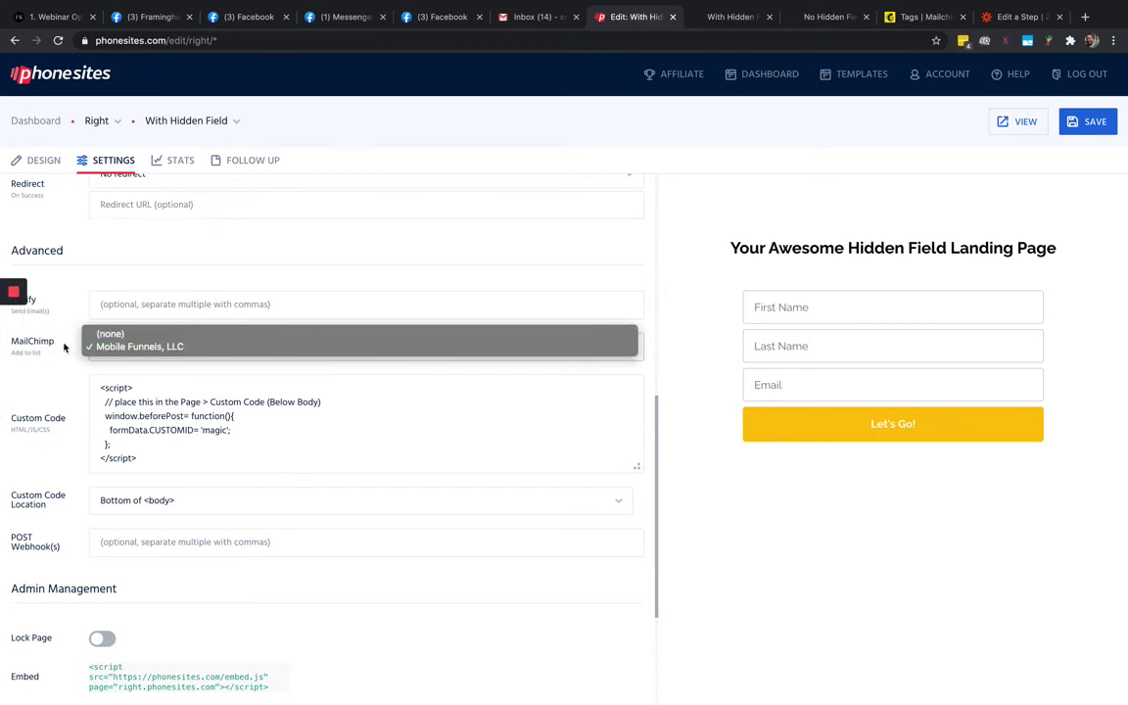
left_click(93, 371)
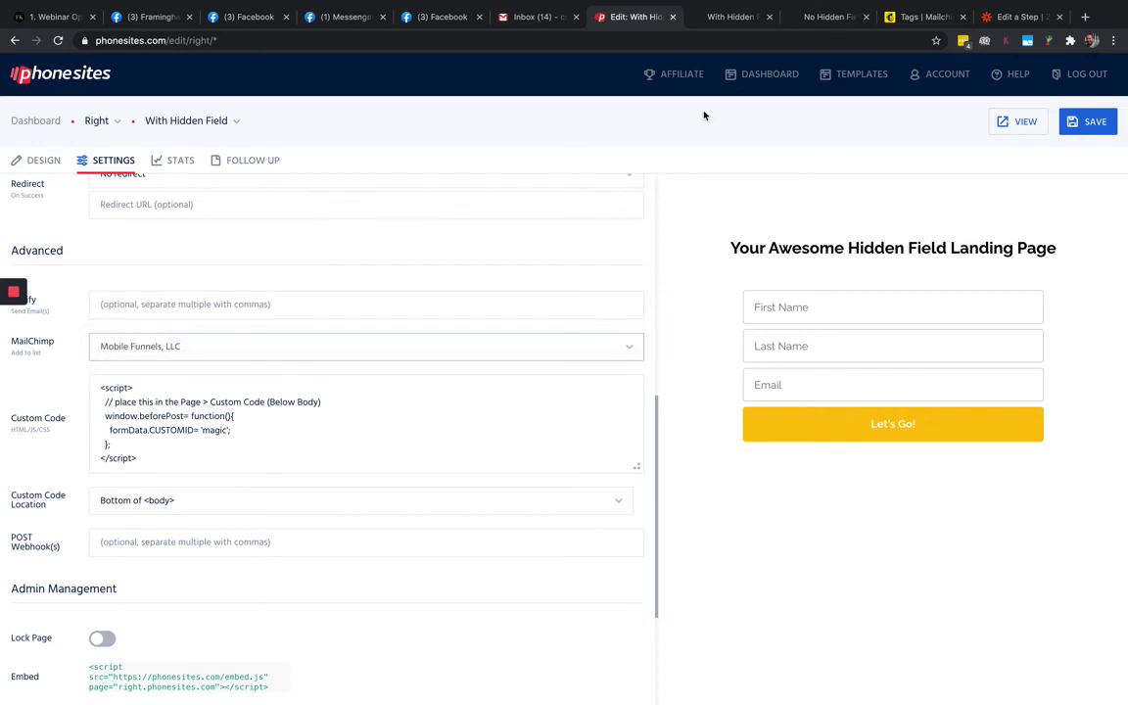
left_click(1019, 16)
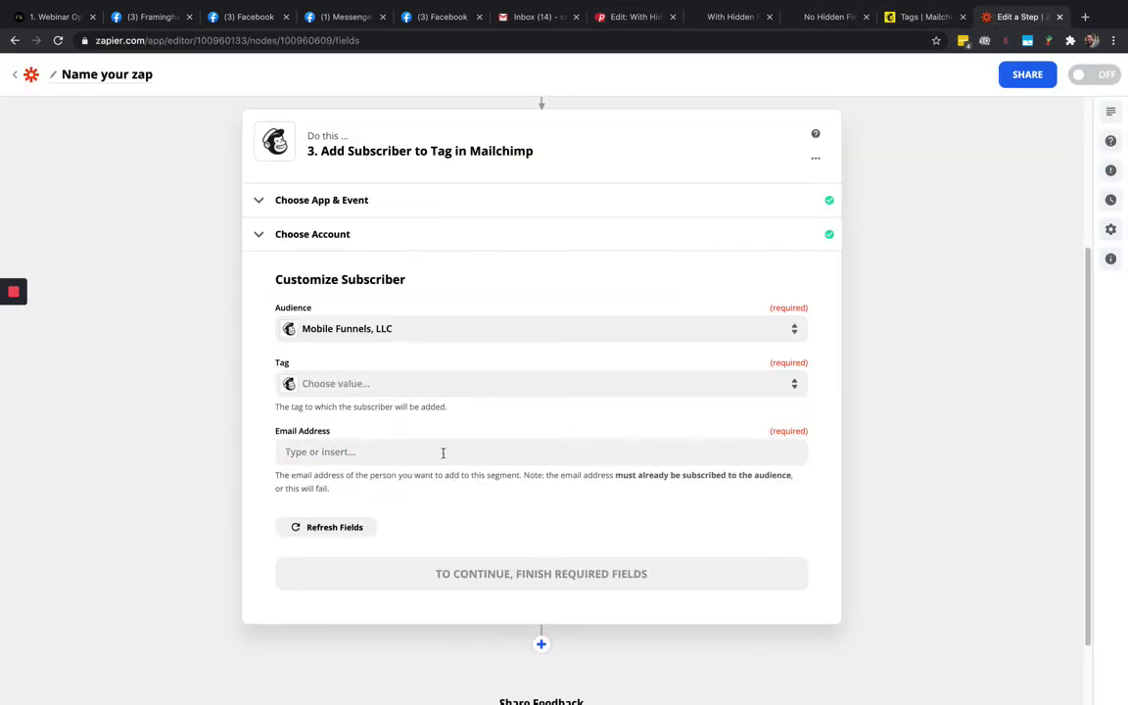
left_click(627, 17)
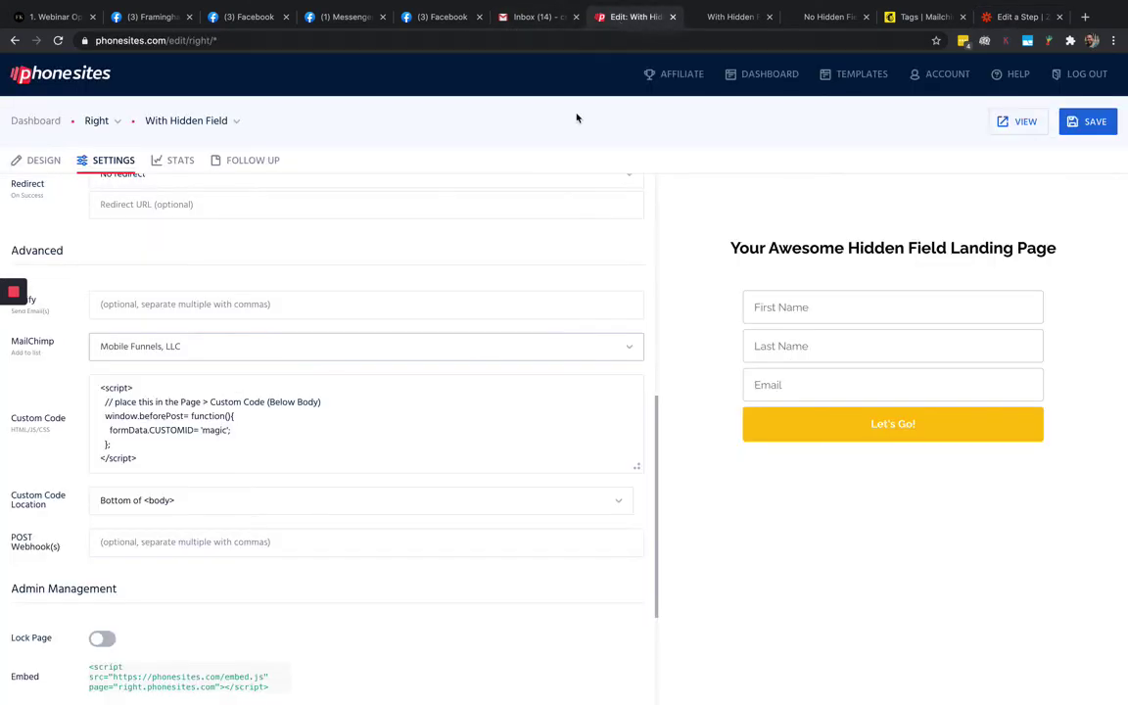
left_click(197, 404)
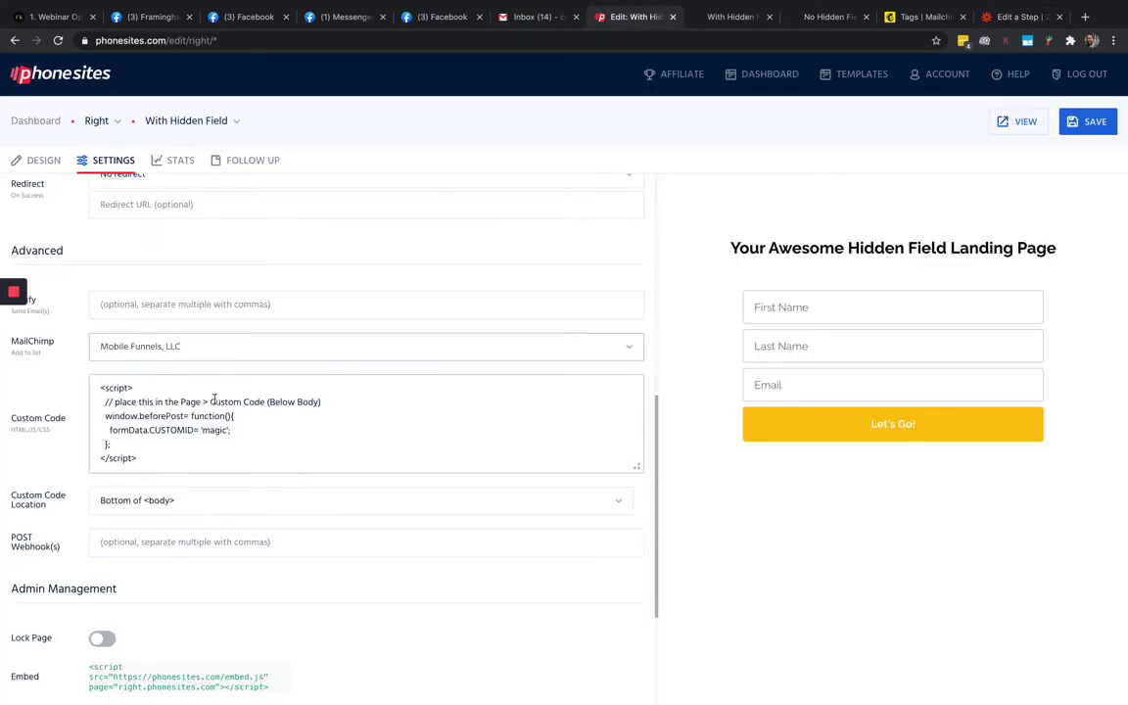
left_click(1019, 17)
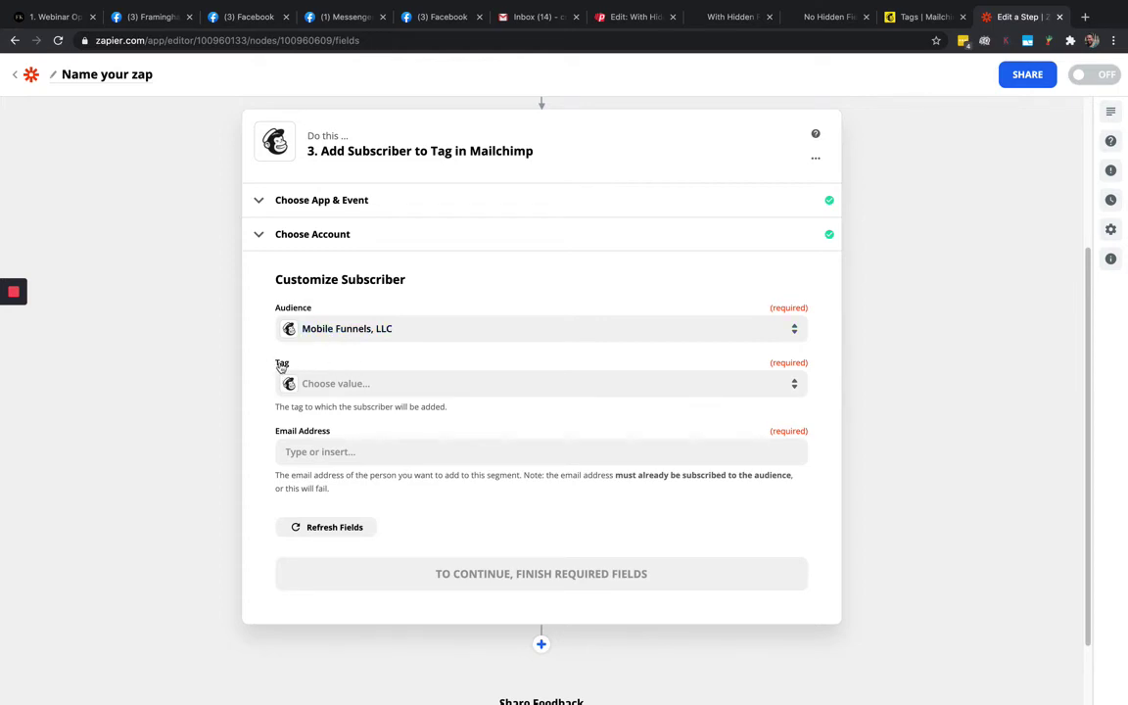
Set the tag step's Tag to Test, checking it against the tags in Mailchimp
left_click(318, 386)
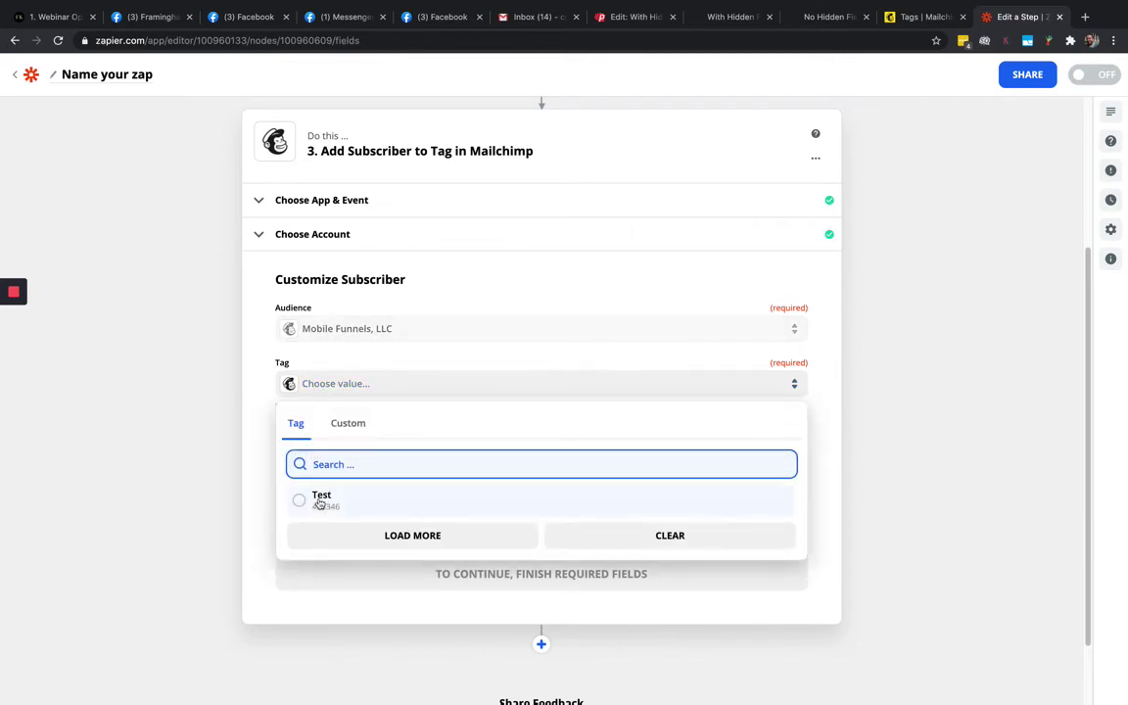
left_click(319, 502)
left_click(911, 23)
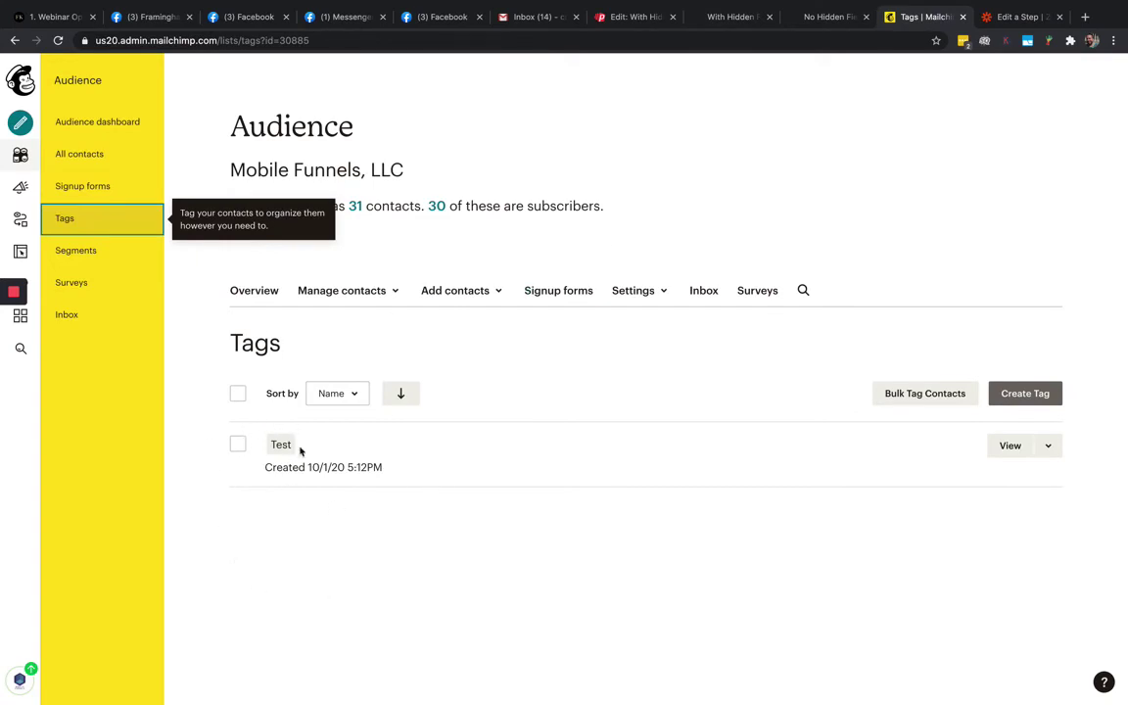
left_click(1016, 17)
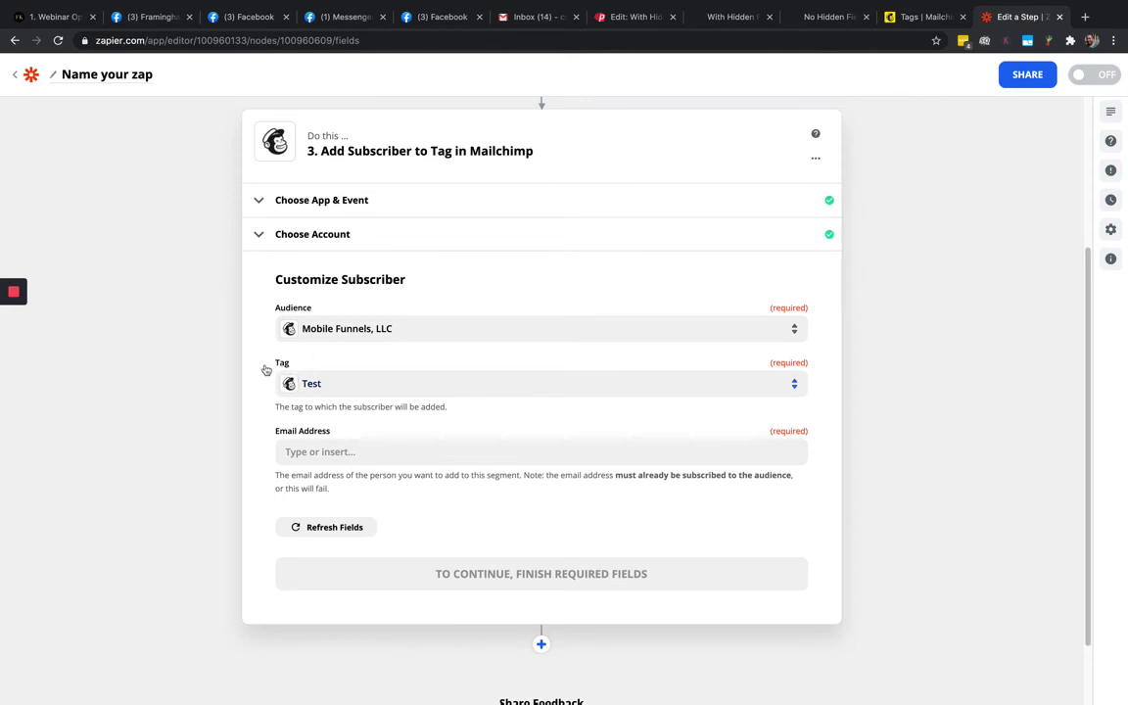
left_click(312, 452)
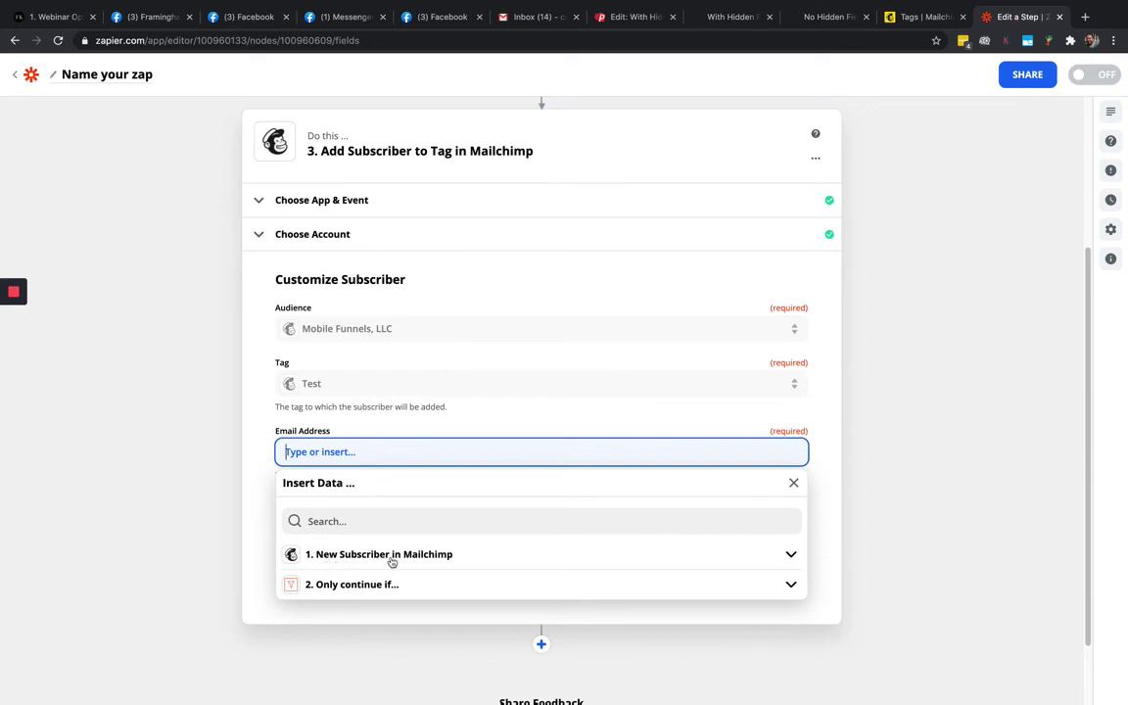
Map Email Address to the trigger's 1. Email field and run a successful test to Mailchimp
scroll(254, 504, "up", 5)
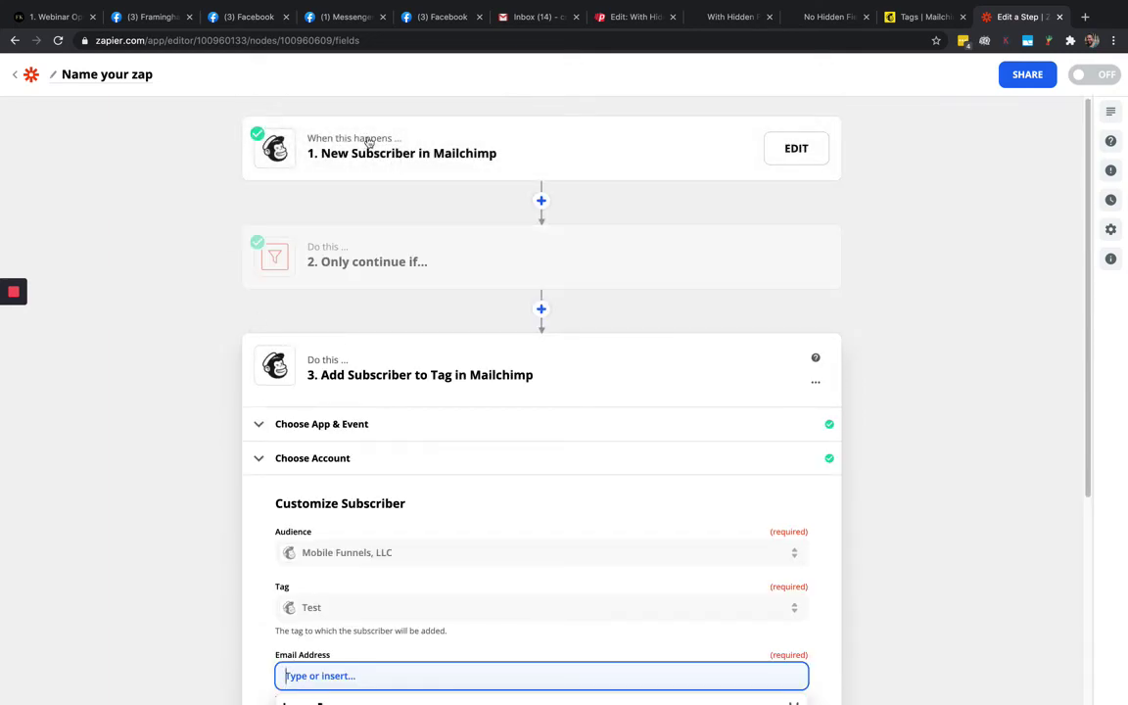
scroll(256, 473, "down", 5)
left_click(310, 470)
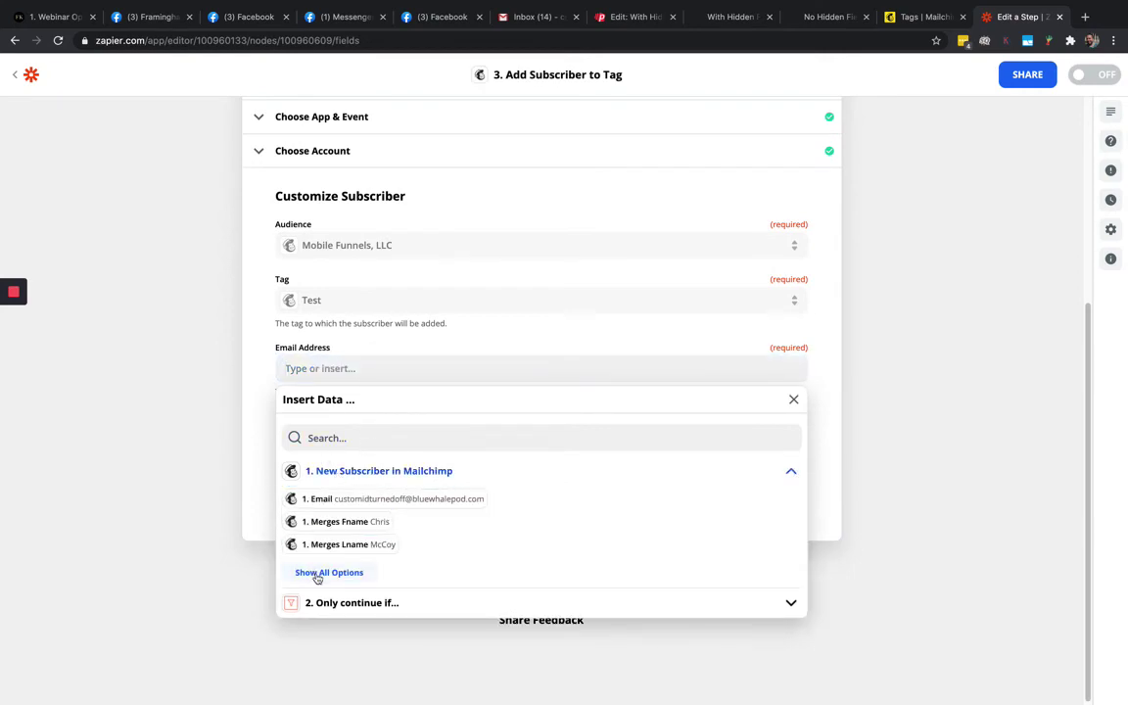
left_click(317, 577)
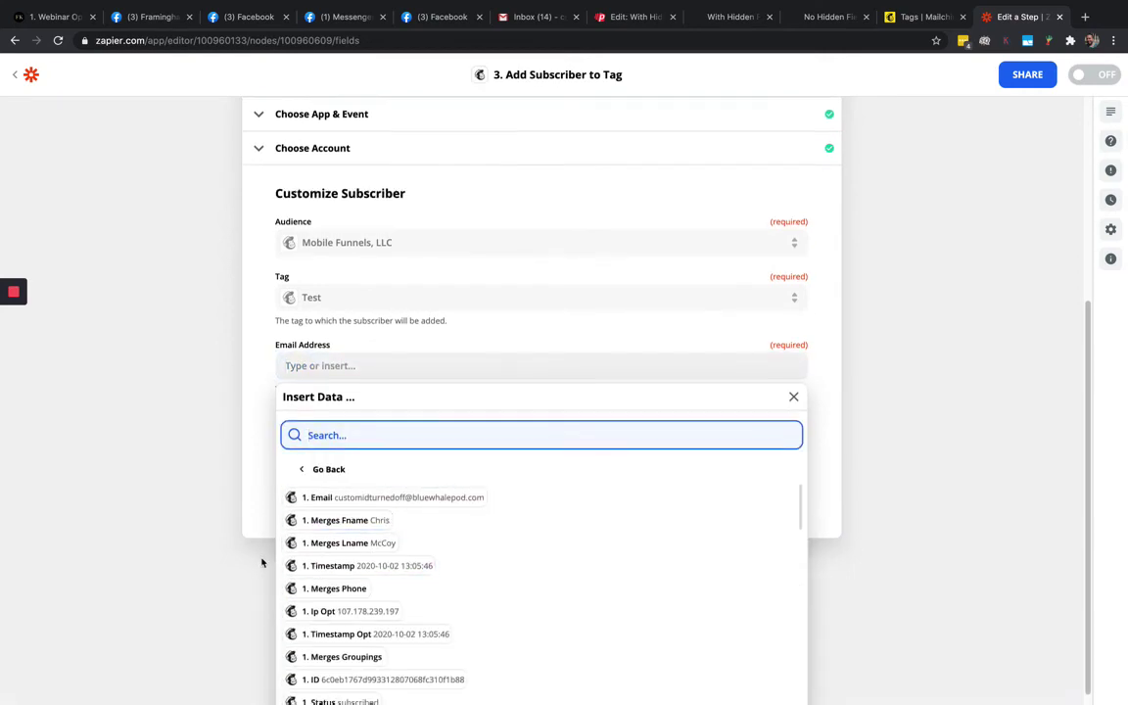
scroll(261, 563, "down", 1)
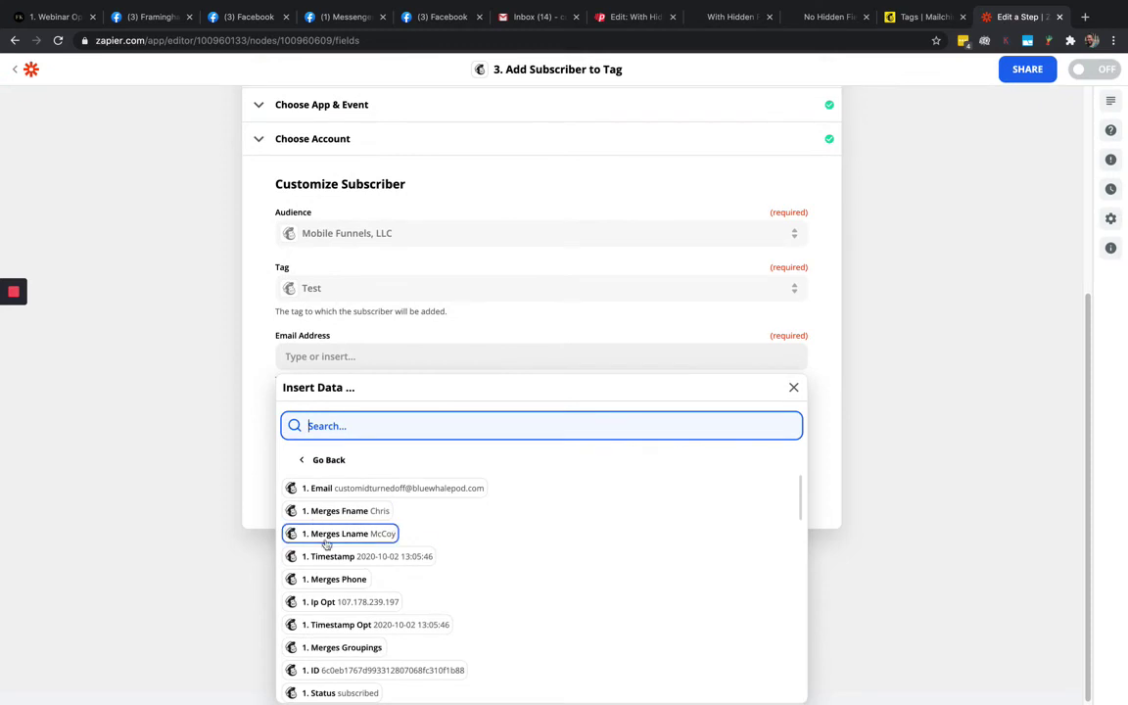
left_click(321, 492)
left_click(265, 479)
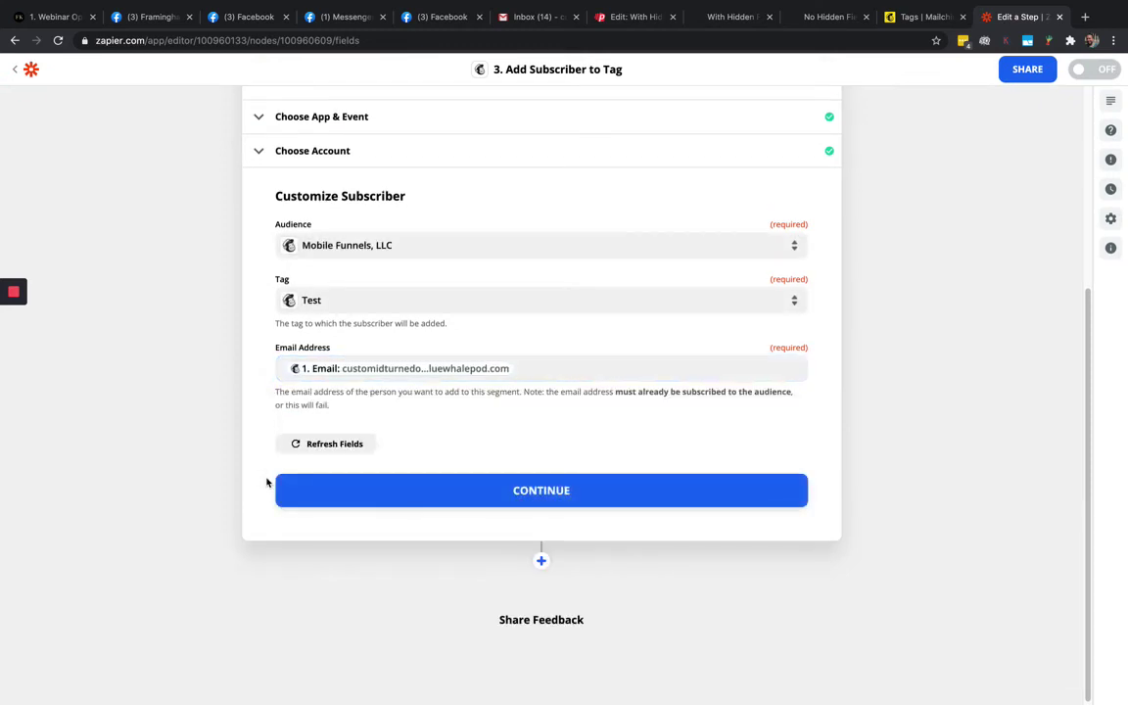
left_click(513, 493)
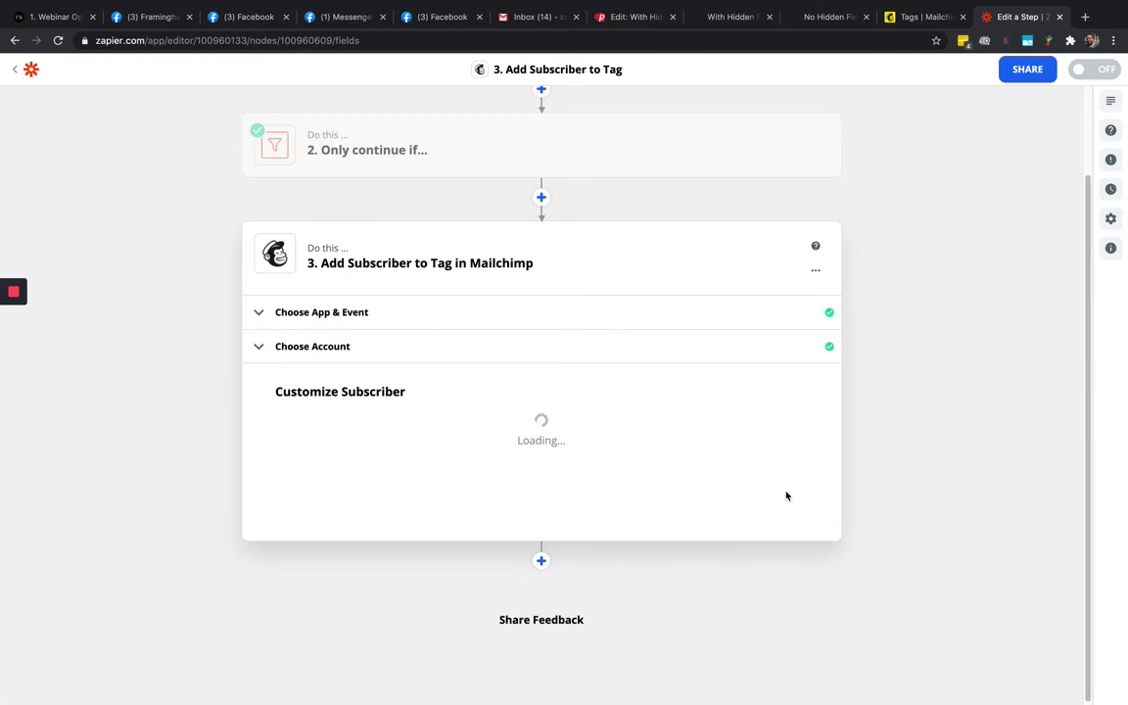
left_click(373, 494)
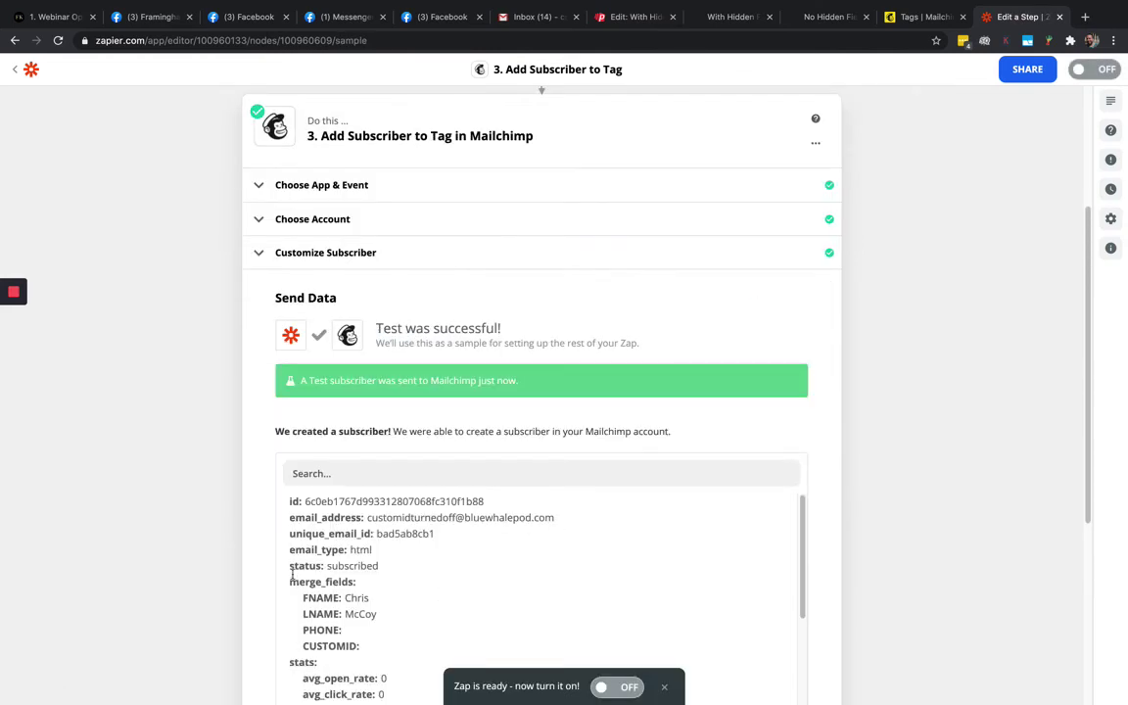
Turn the zap on
scroll(284, 568, "down", 5)
scroll(282, 560, "up", 2)
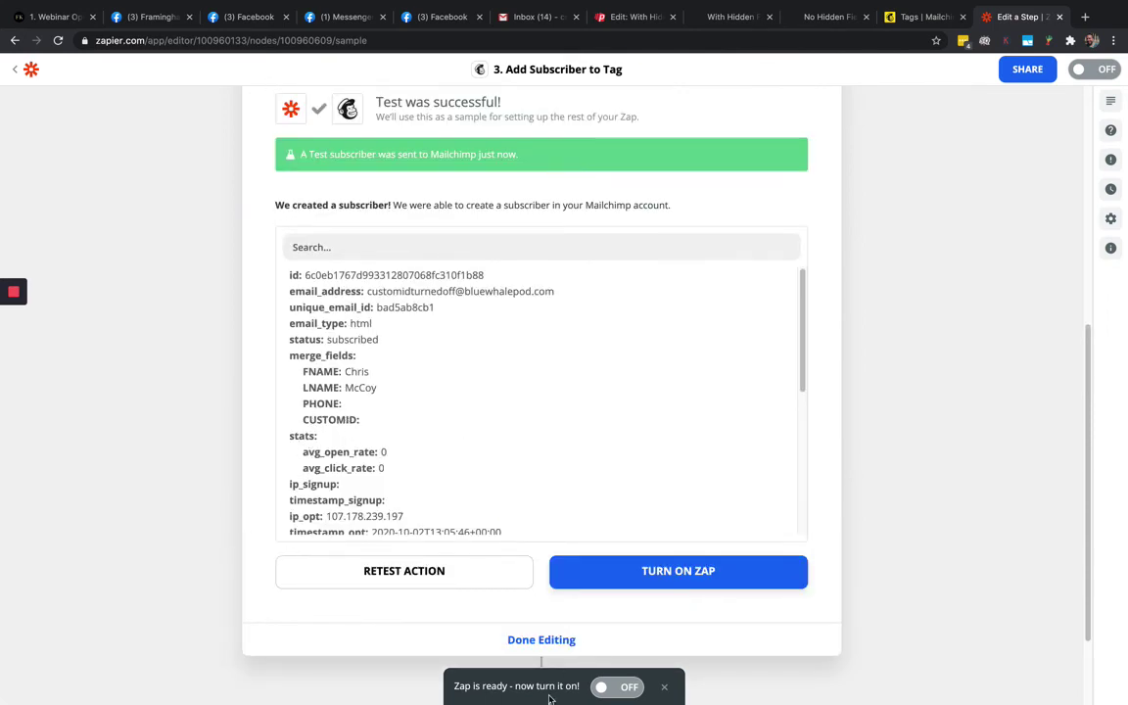
left_click(613, 686)
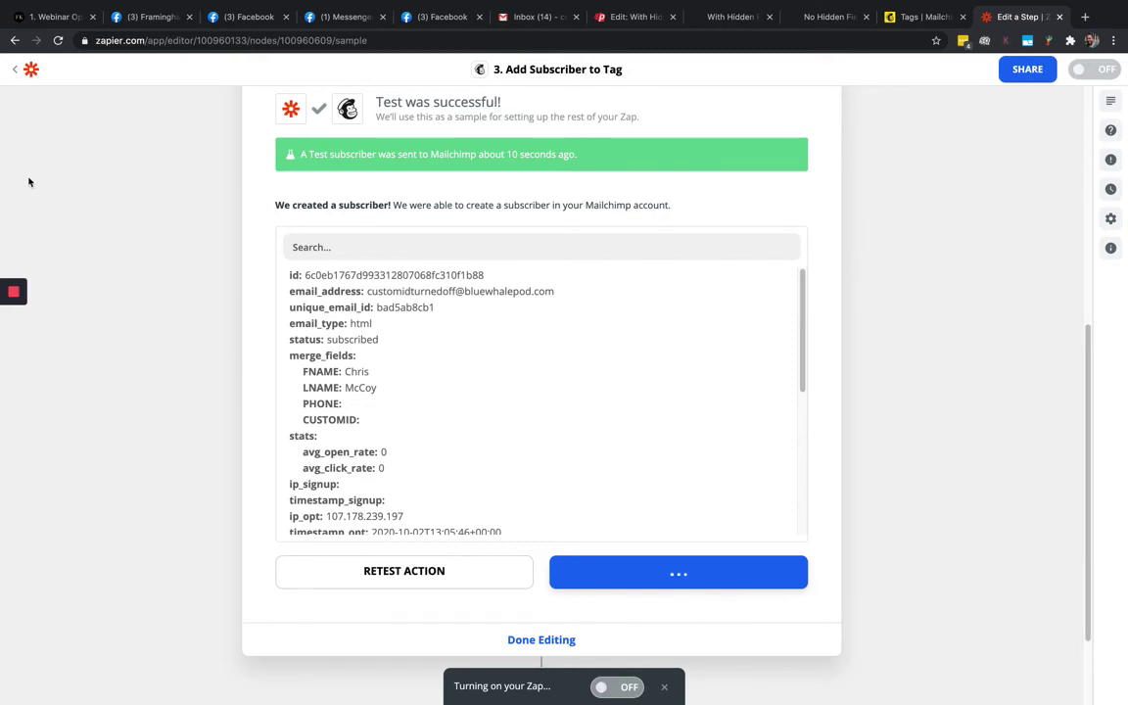
Rename the zap 'PhoneSites Automated Tagging in Mailchimp' and return to the zaps list
left_click(13, 69)
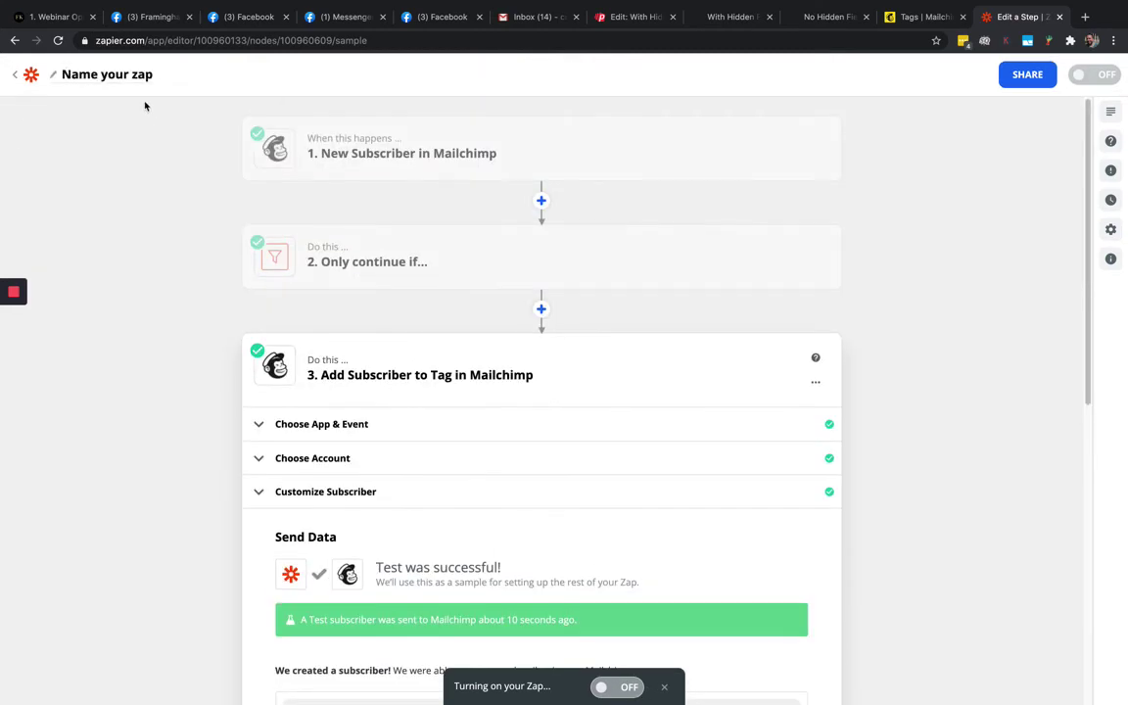
left_click(101, 75)
type("PhoneSites A")
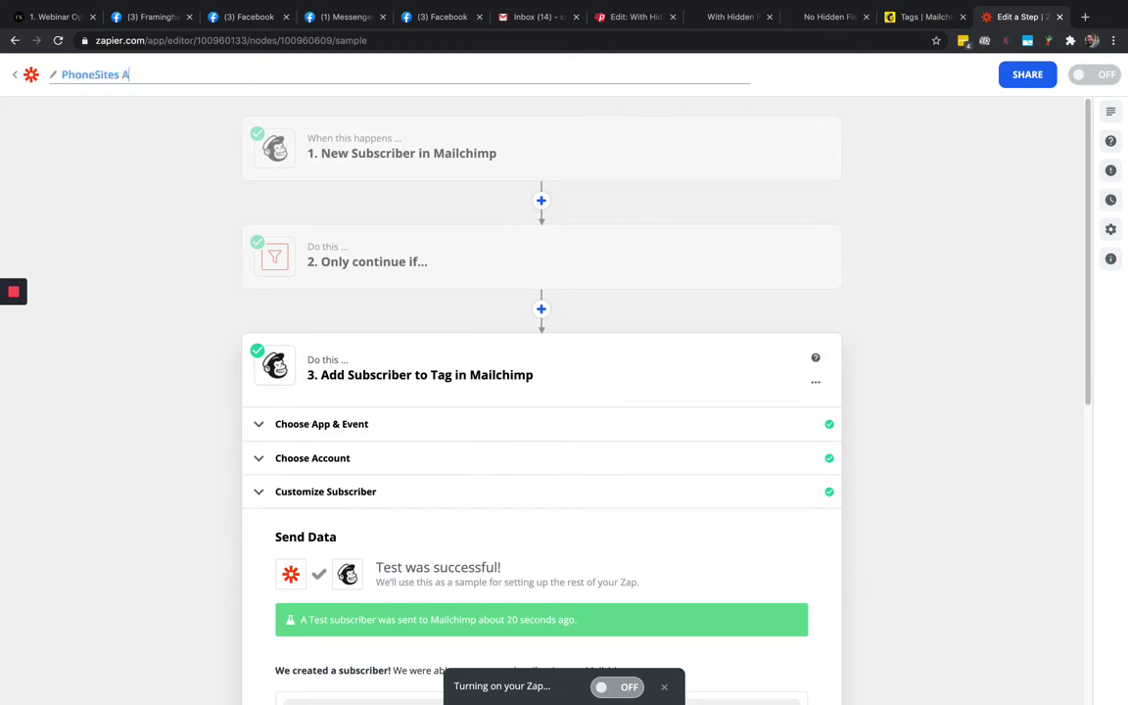
type("utomated Tagging in M")
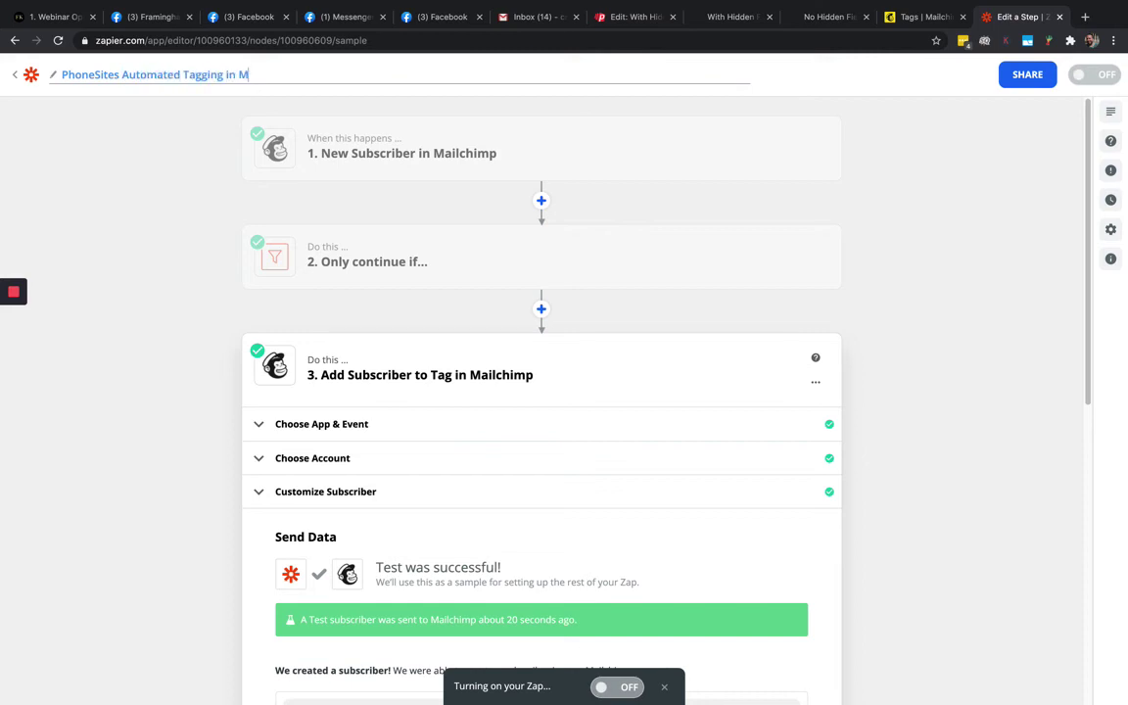
type("ailchimp")
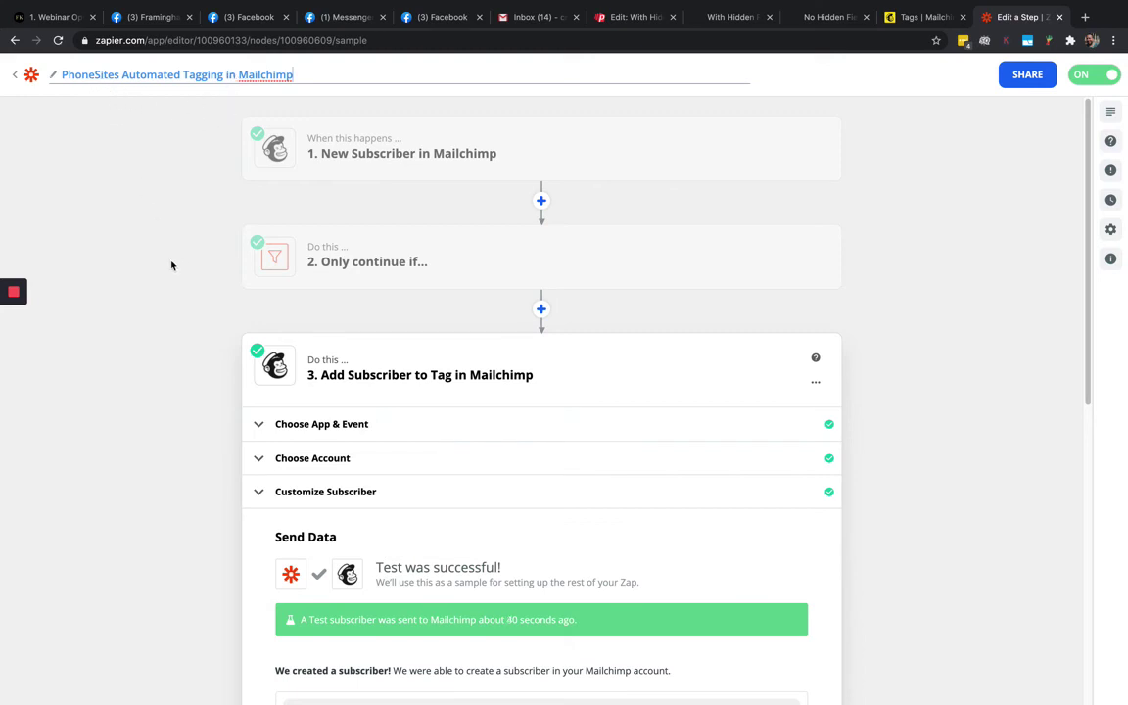
left_click(16, 76)
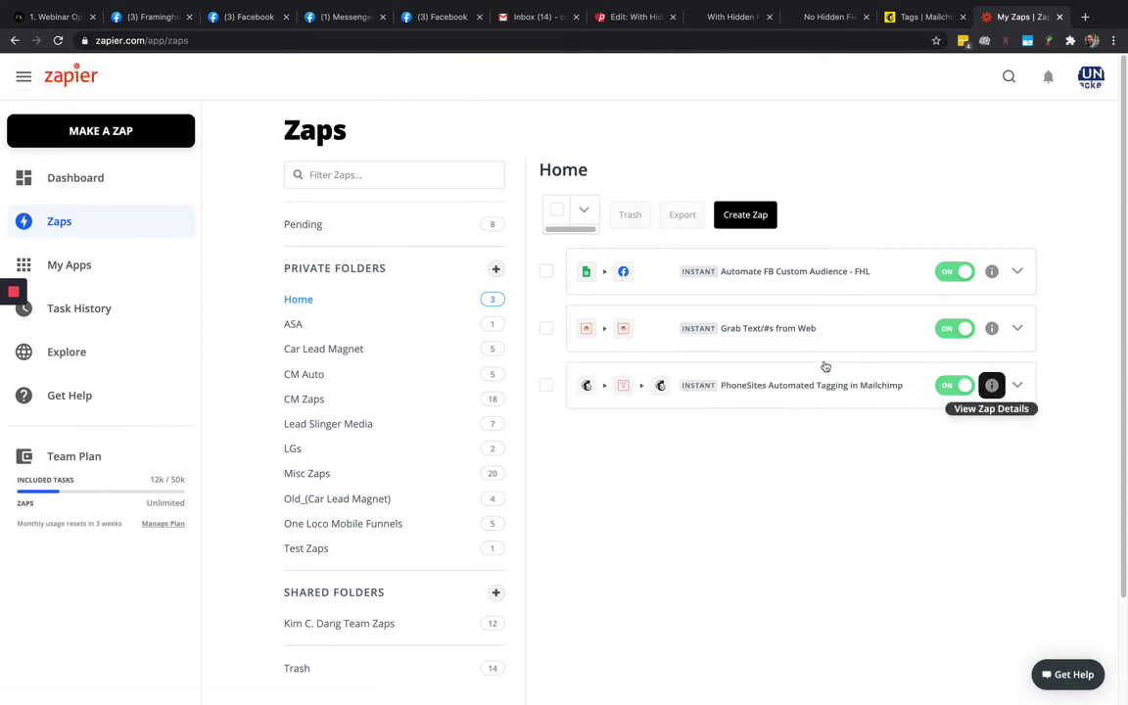
Look over the landing pages and Mailchimp contacts, then confirm the PhoneSites tagging zap is on
left_click(730, 19)
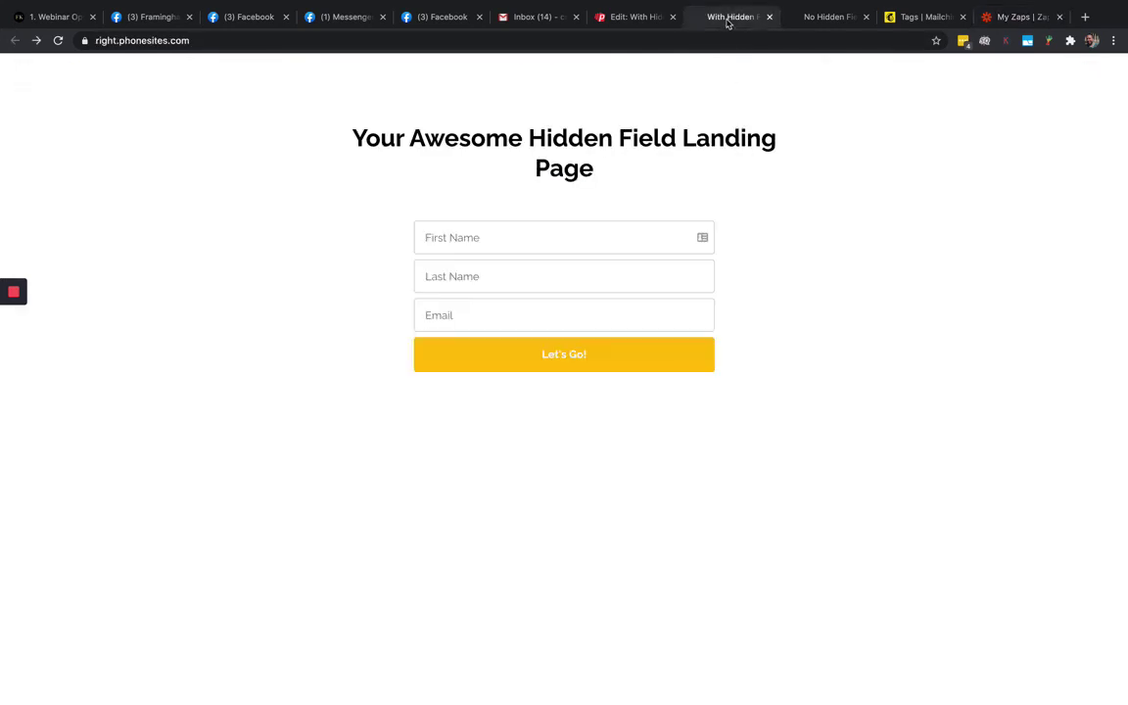
left_click(481, 247)
left_click(844, 23)
left_click(927, 20)
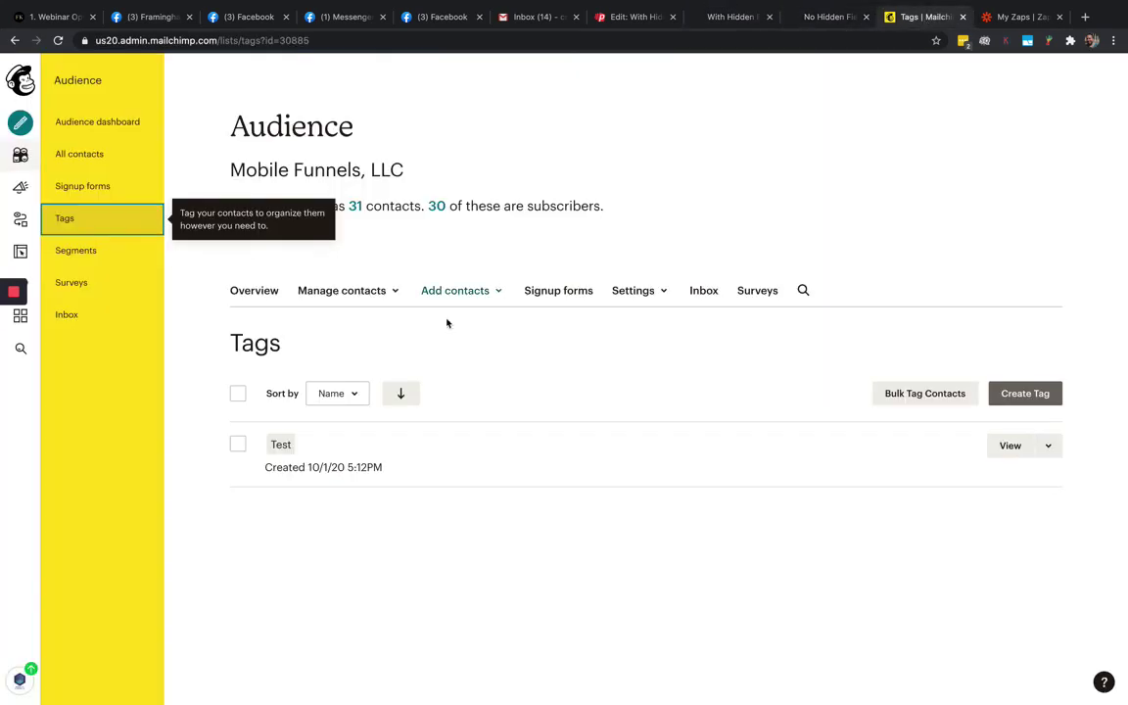
left_click(90, 154)
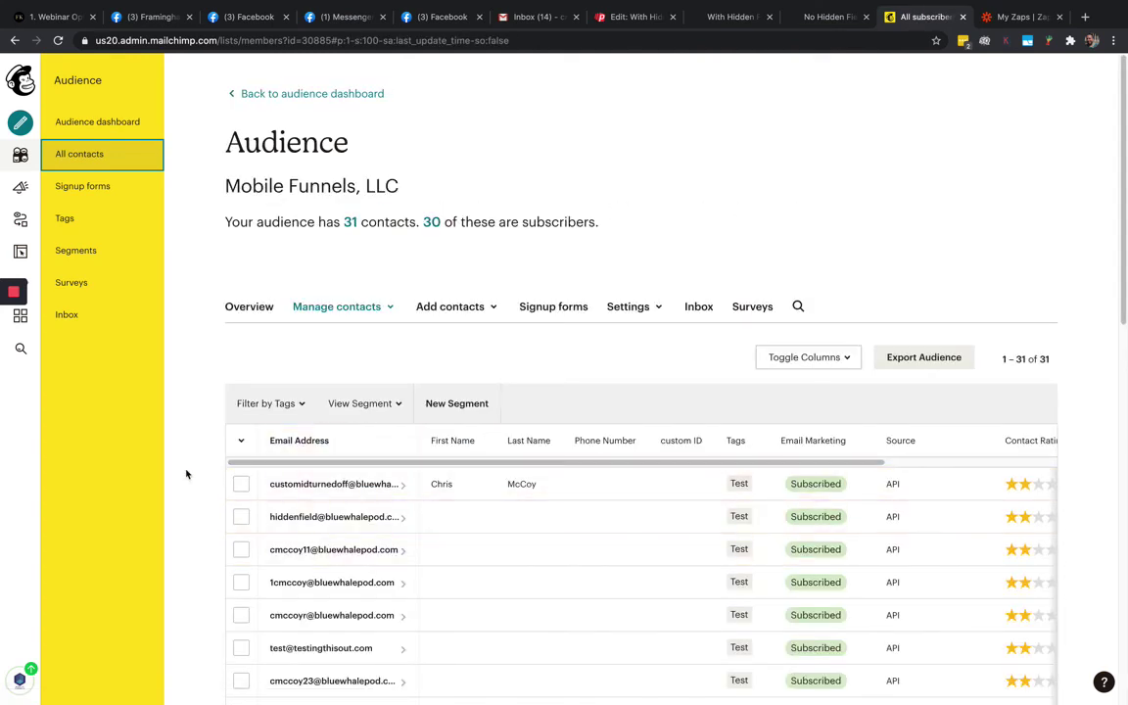
scroll(186, 474, "down", 1)
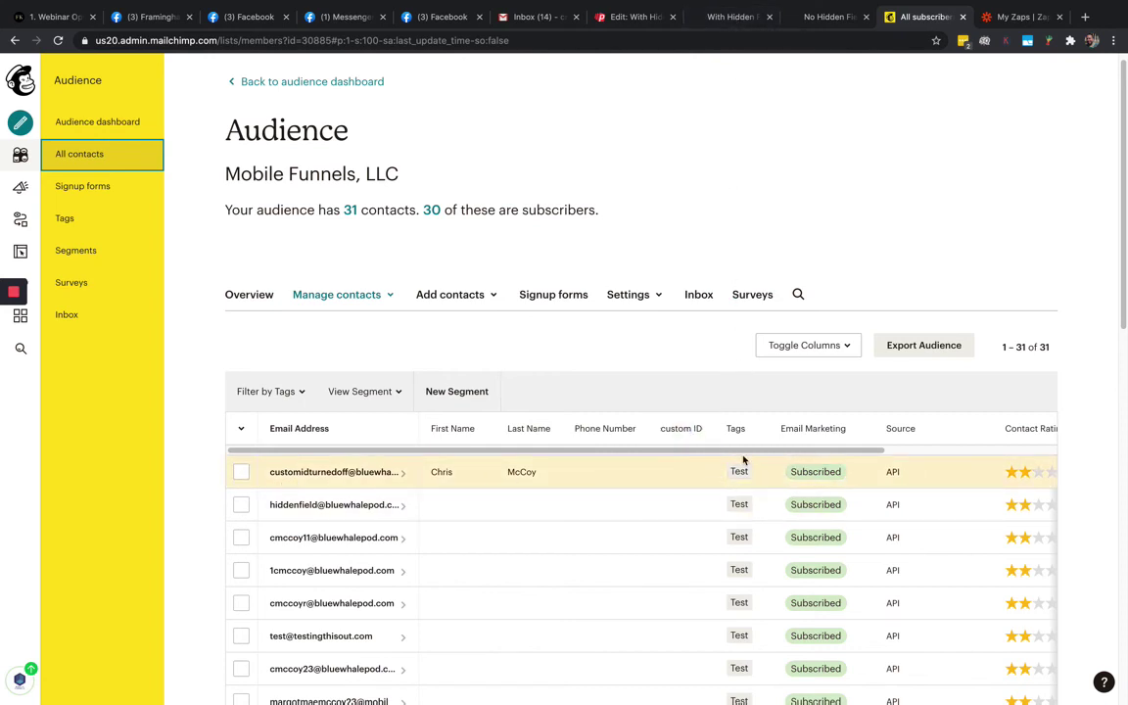
left_click(1009, 17)
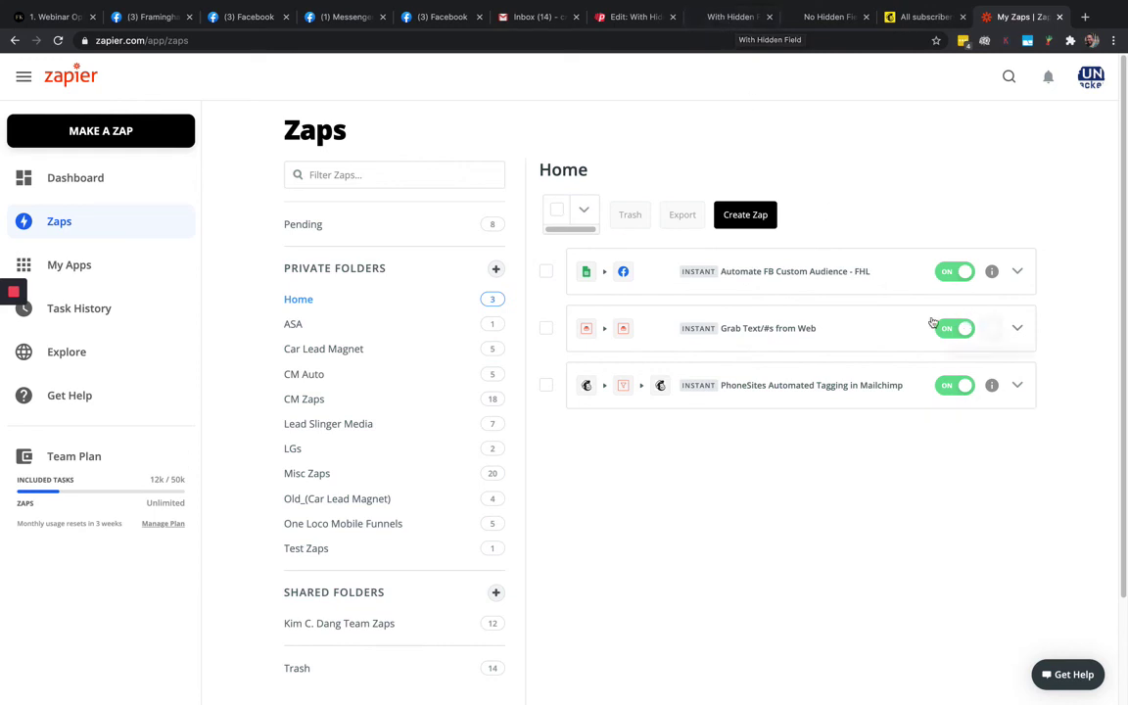
Submit the Hidden Field landing page form with a test contact's first name, last name and e-mail
left_click(718, 20)
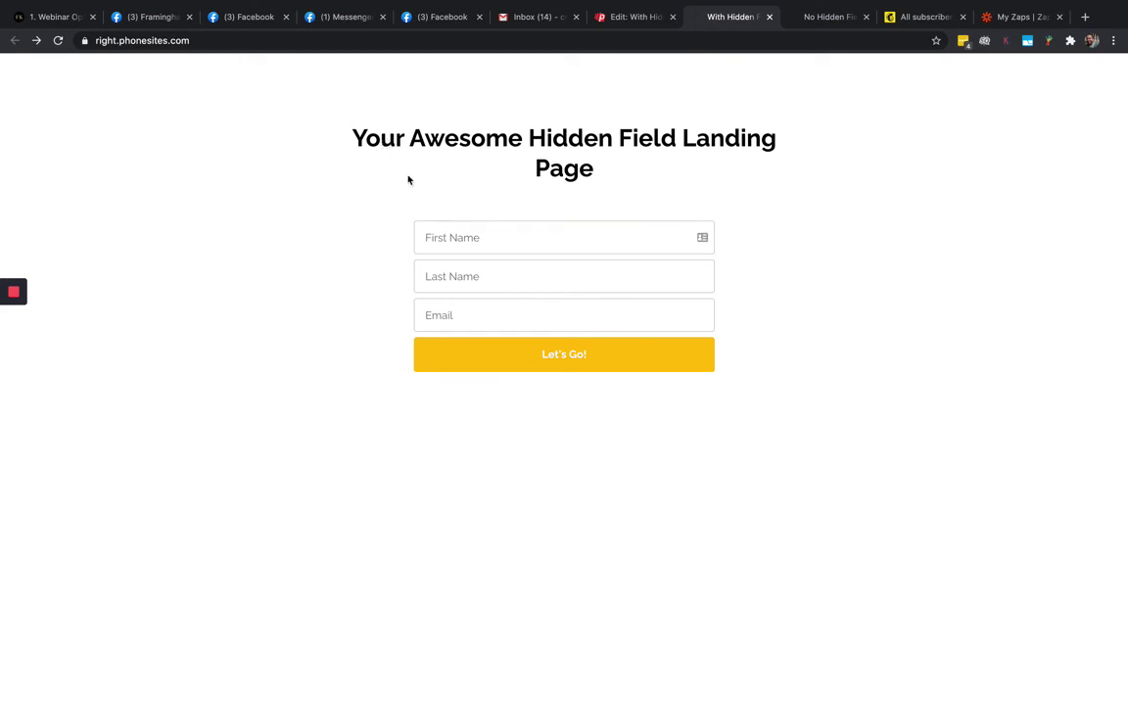
left_click(440, 235)
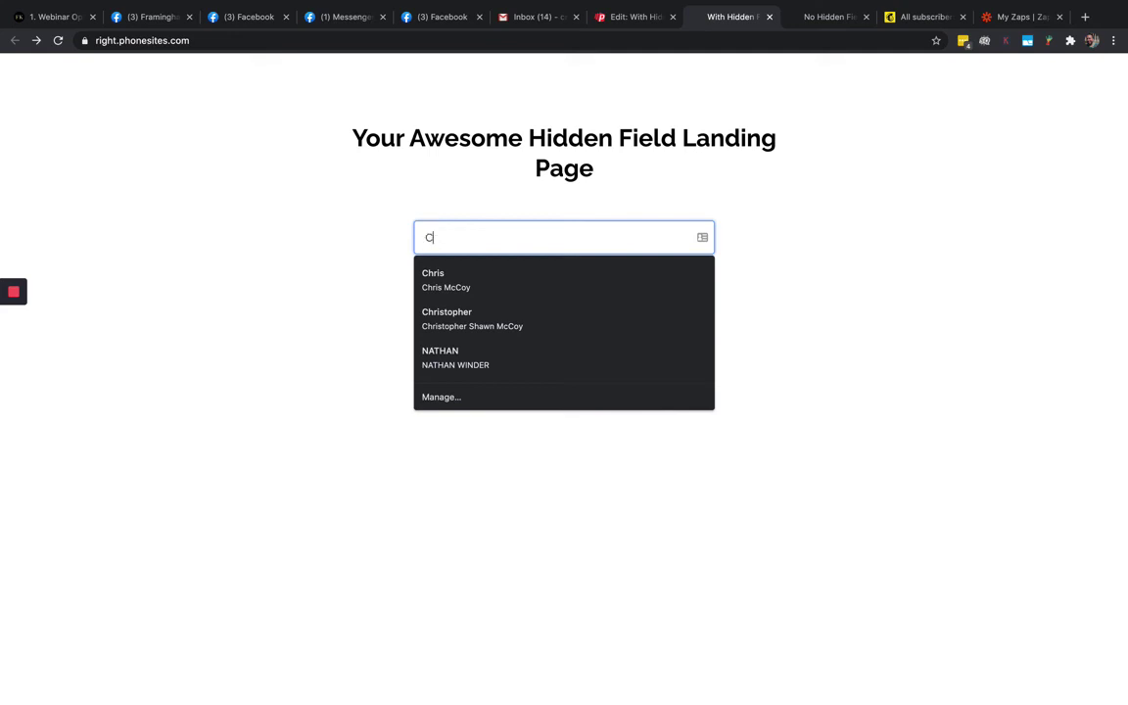
key("Tab")
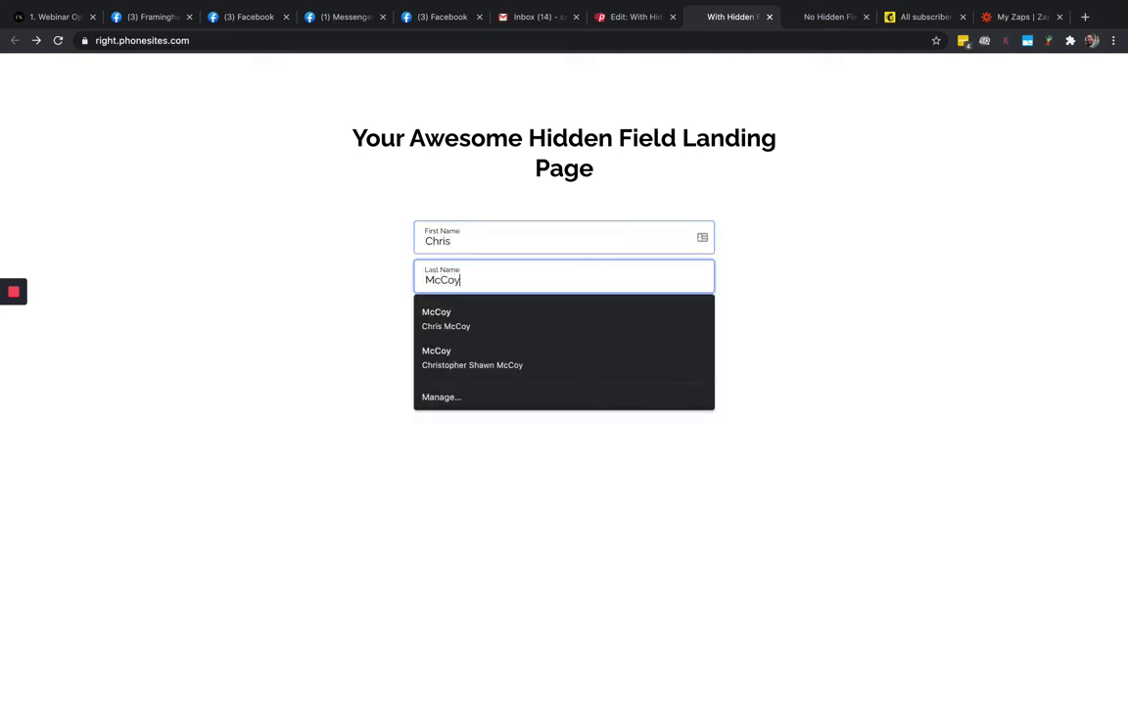
key("Tab")
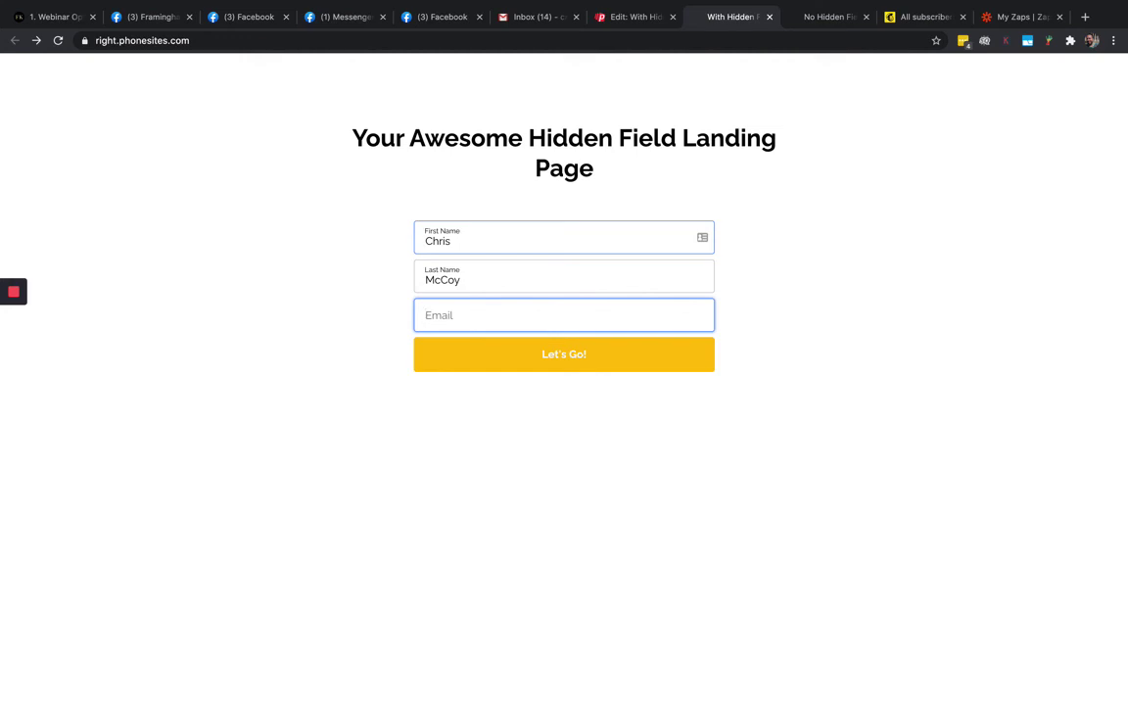
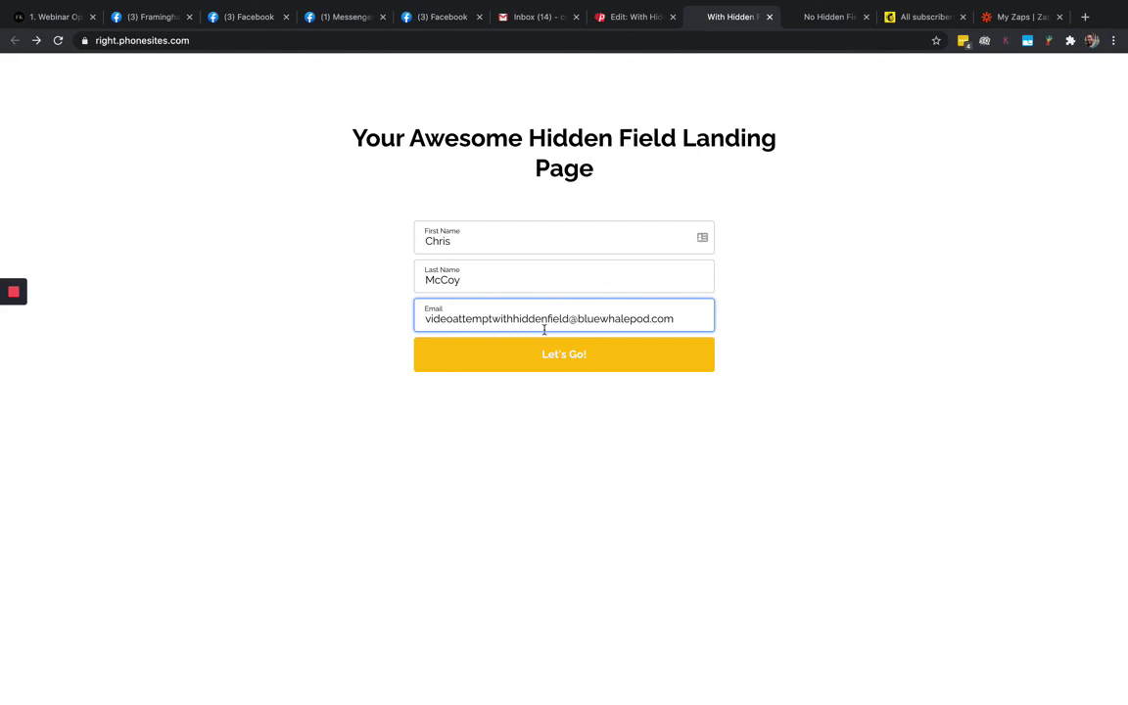
left_click(554, 359)
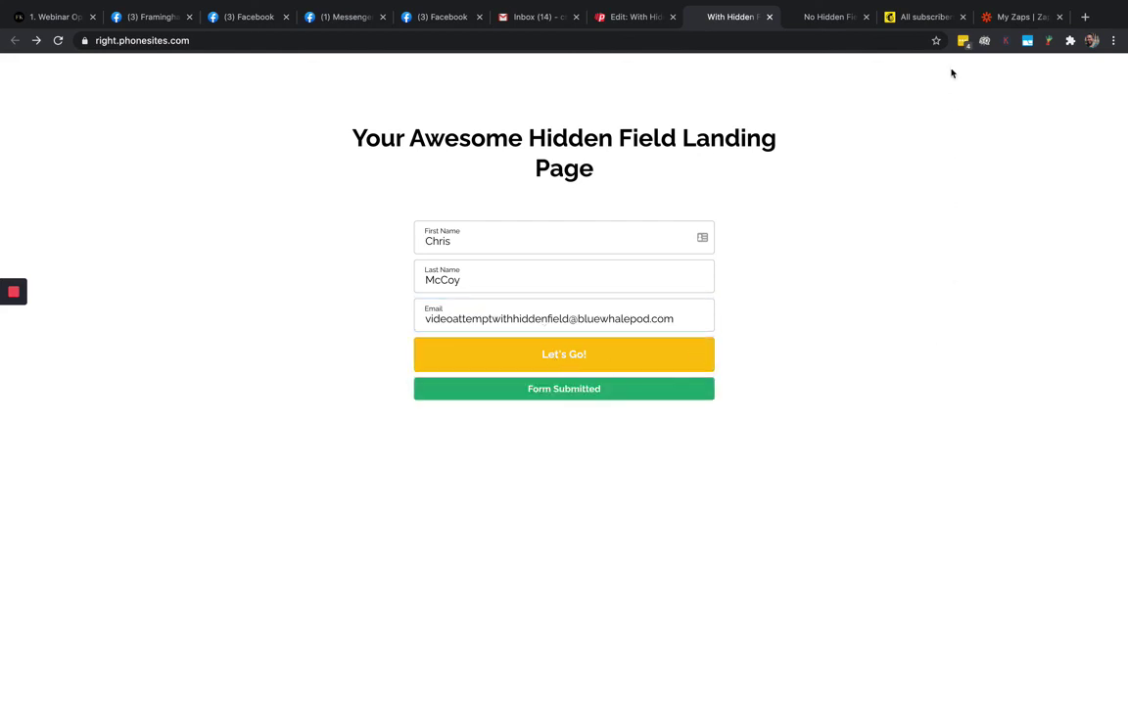
left_click(925, 17)
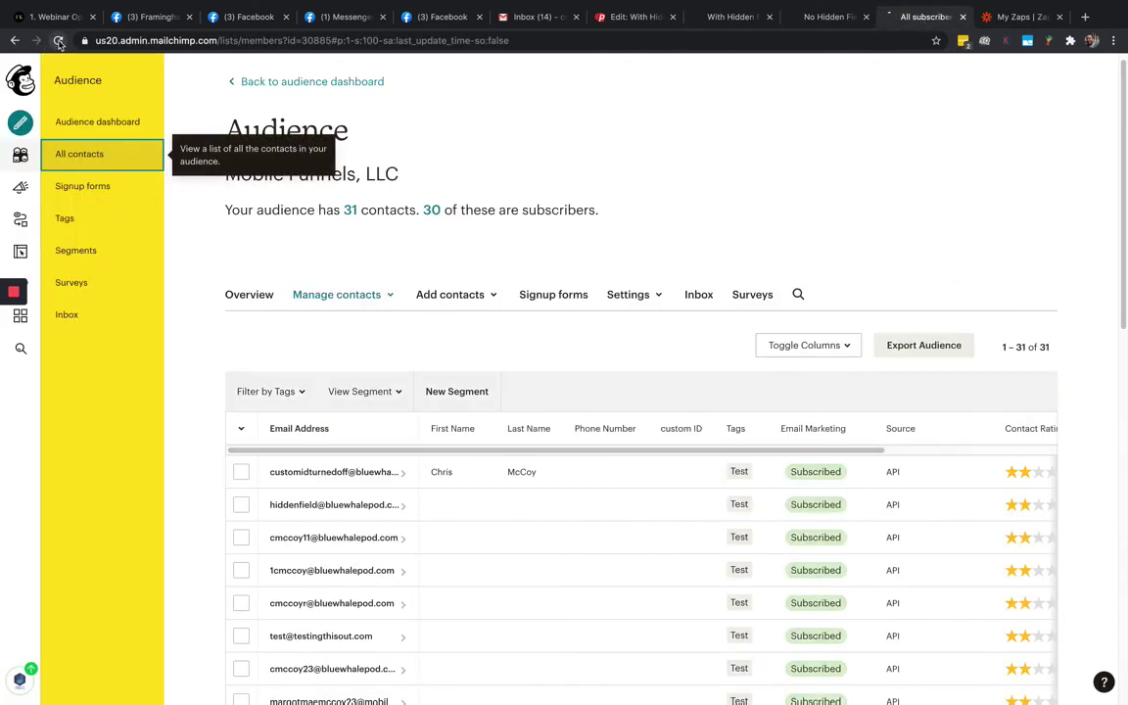
Reload Mailchimp to see 32 contacts, the newest with custom ID magic and tag Test
left_click(59, 41)
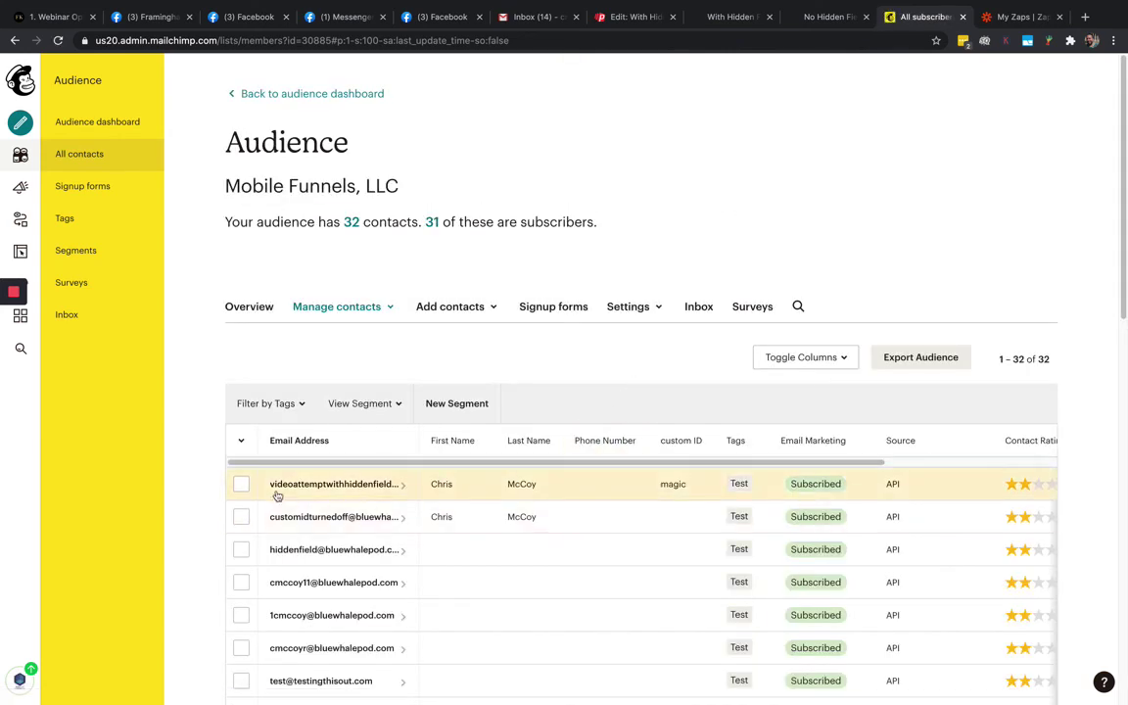
left_click(440, 484)
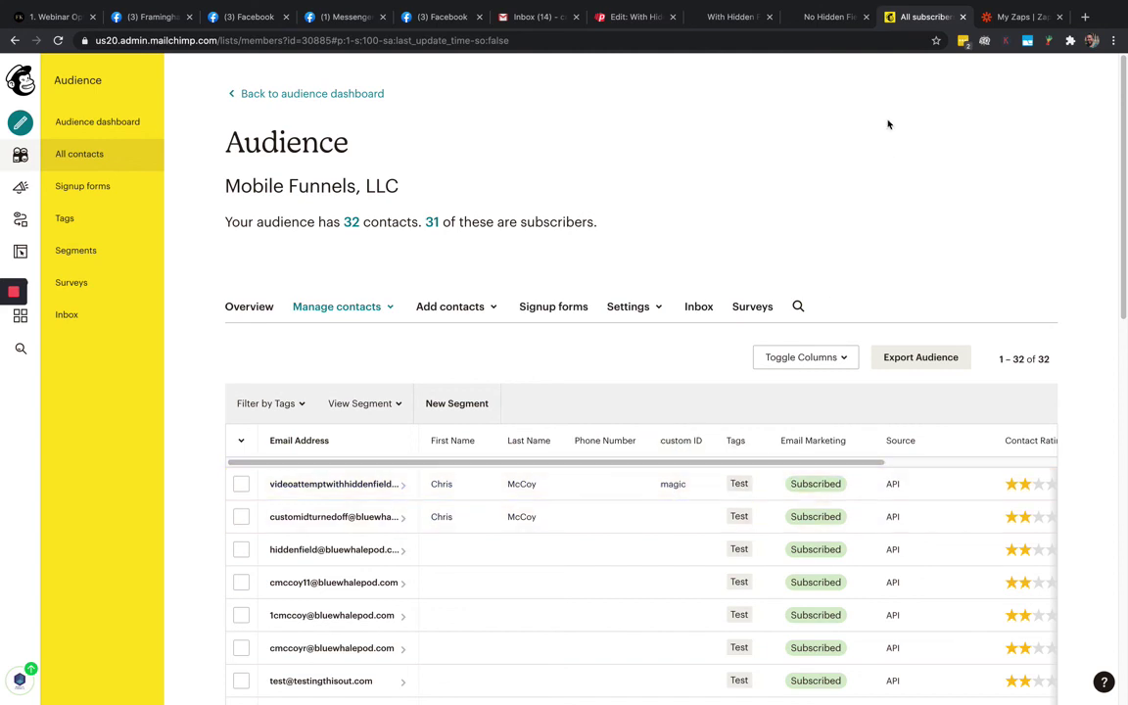
left_click(828, 20)
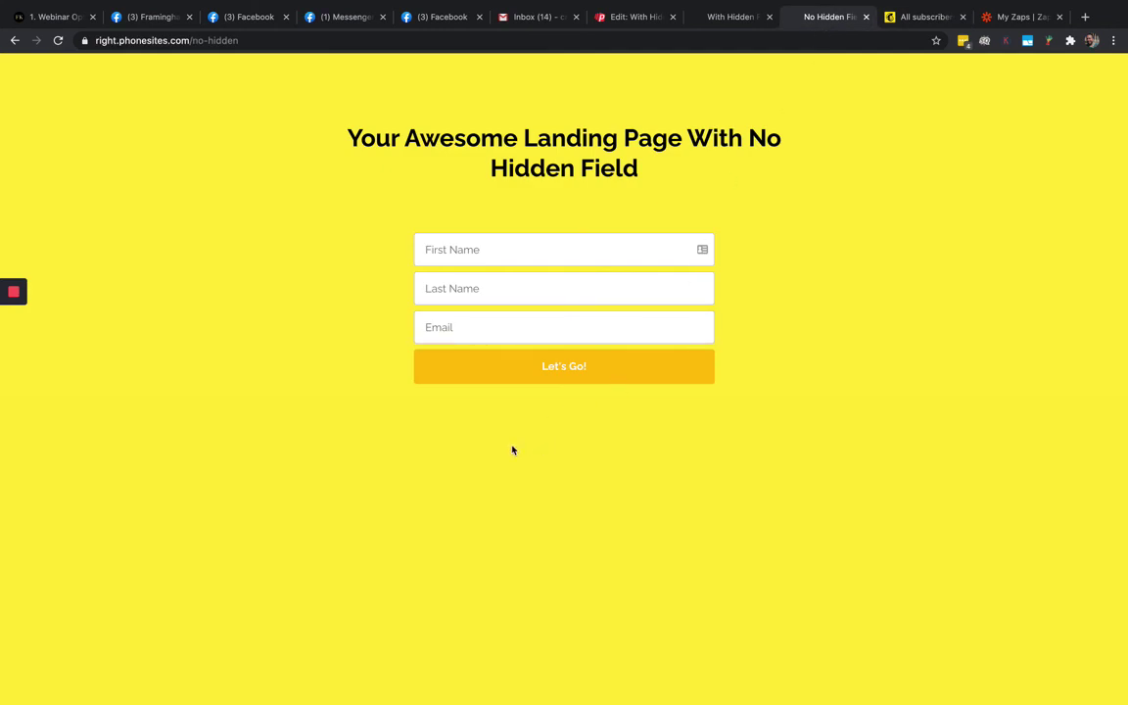
Fill the No Hidden Field form with a test contact's first name, last name and e-mail
left_click(444, 250)
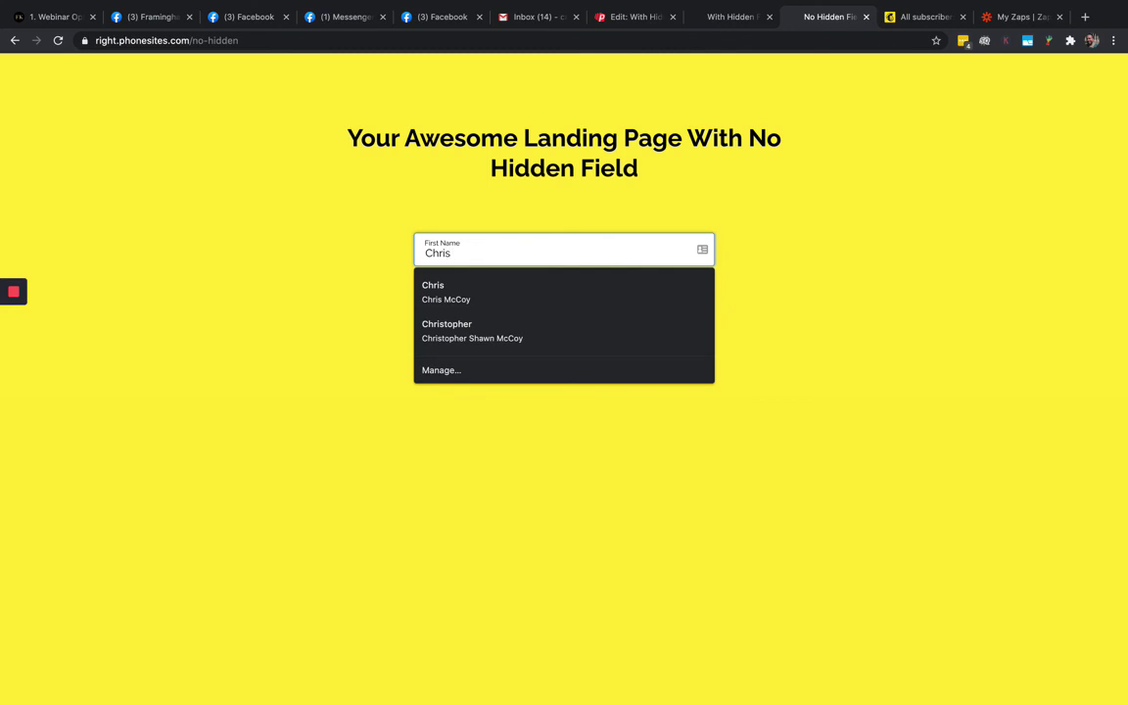
left_click(563, 288)
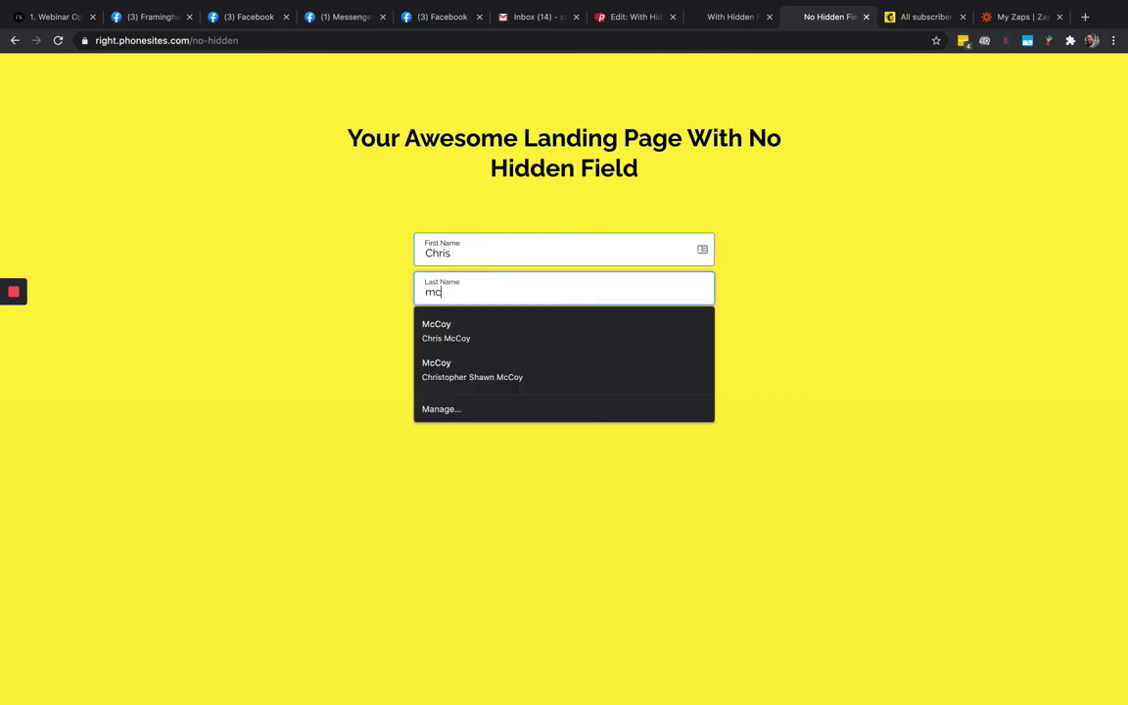
key("Tab")
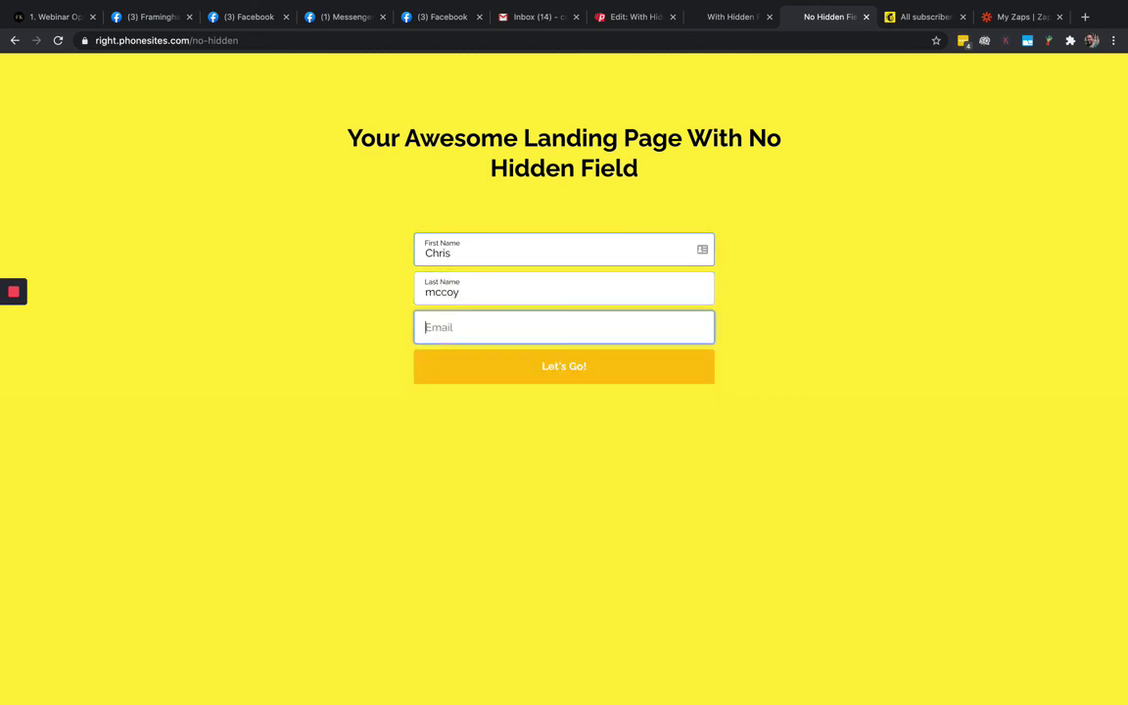
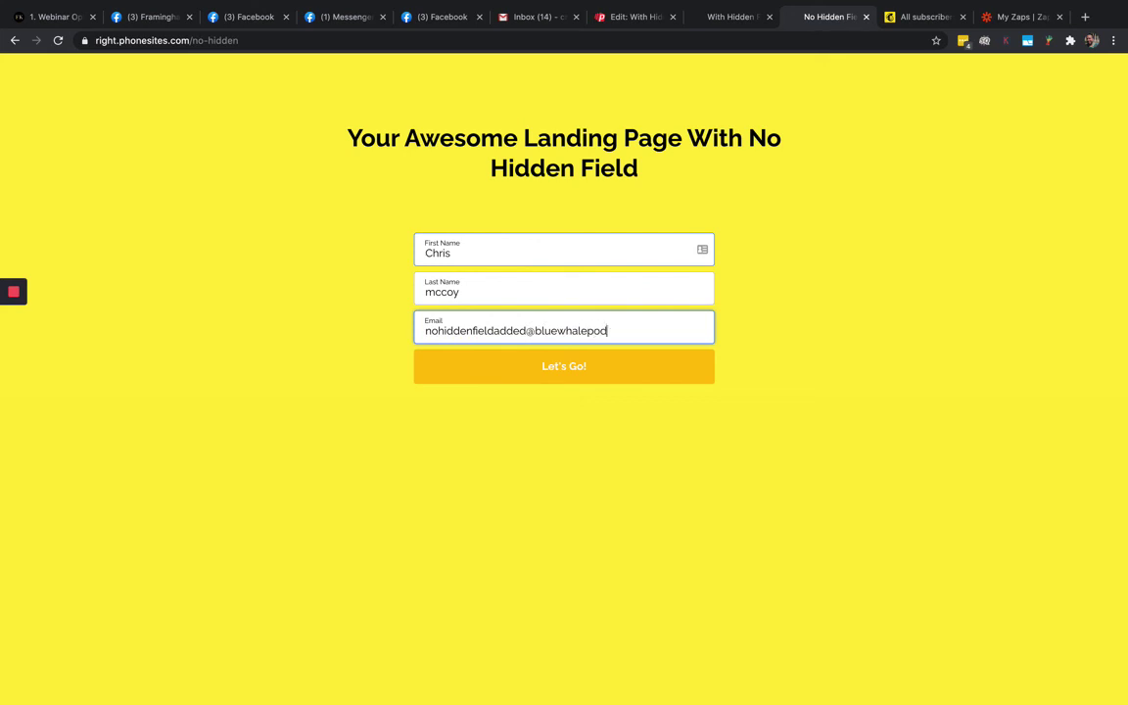
Submit the form, then reload the Mailchimp contact list to look for the new subscriber
left_click(553, 369)
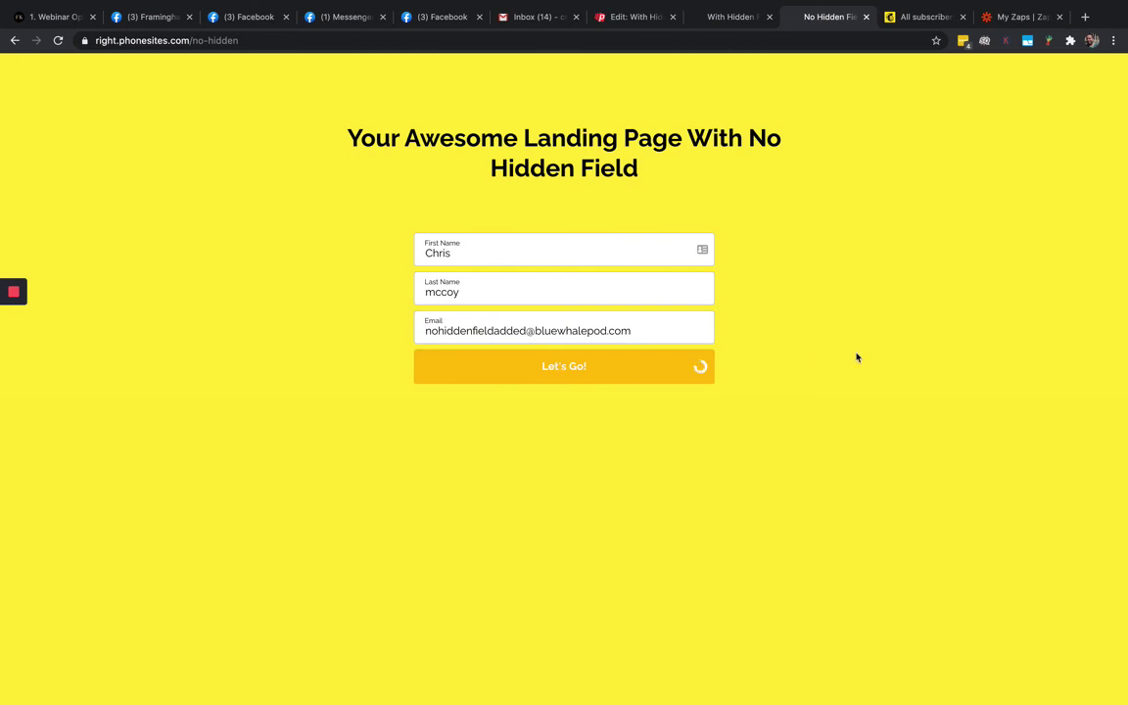
left_click(920, 17)
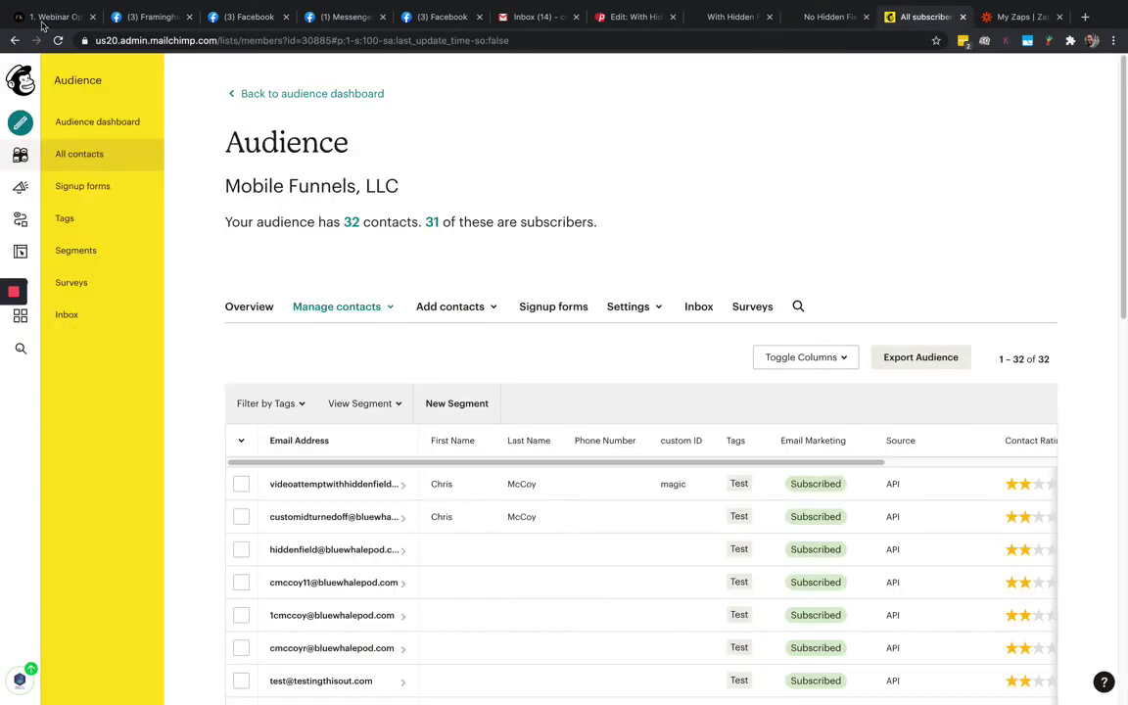
key("super+r")
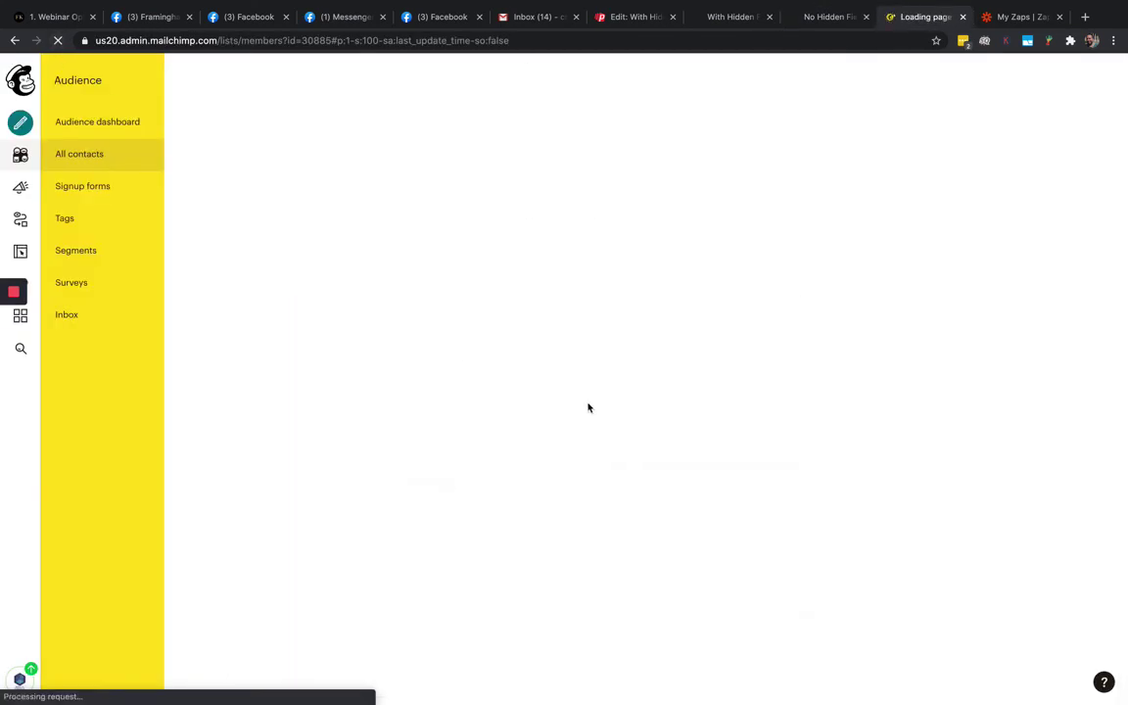